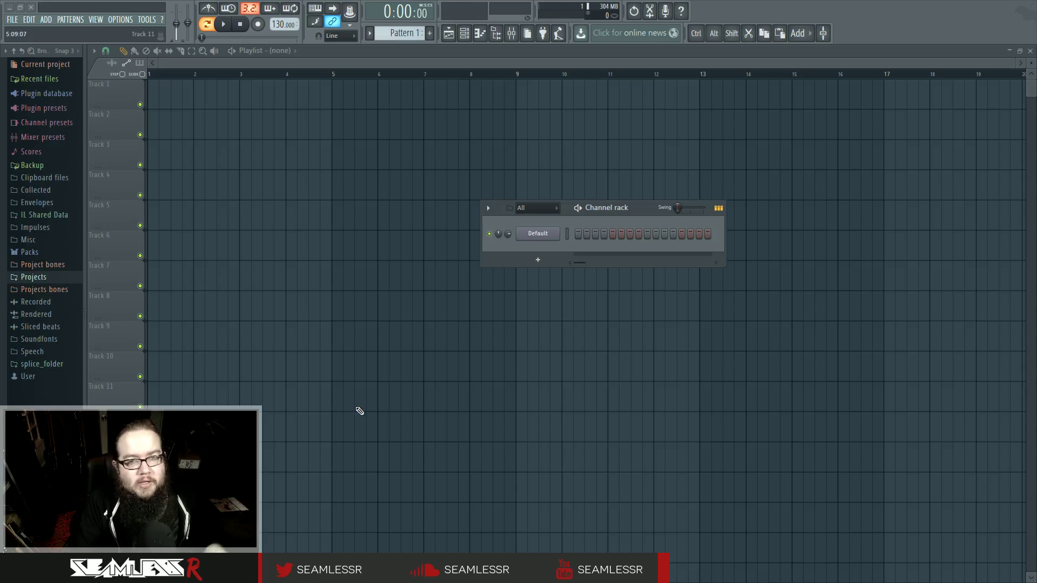
Open the Default Sytrus channel from the channel rack and shape operator 1's oscillator into a sawtooth wave.
{"action": "key", "text": "F6"}
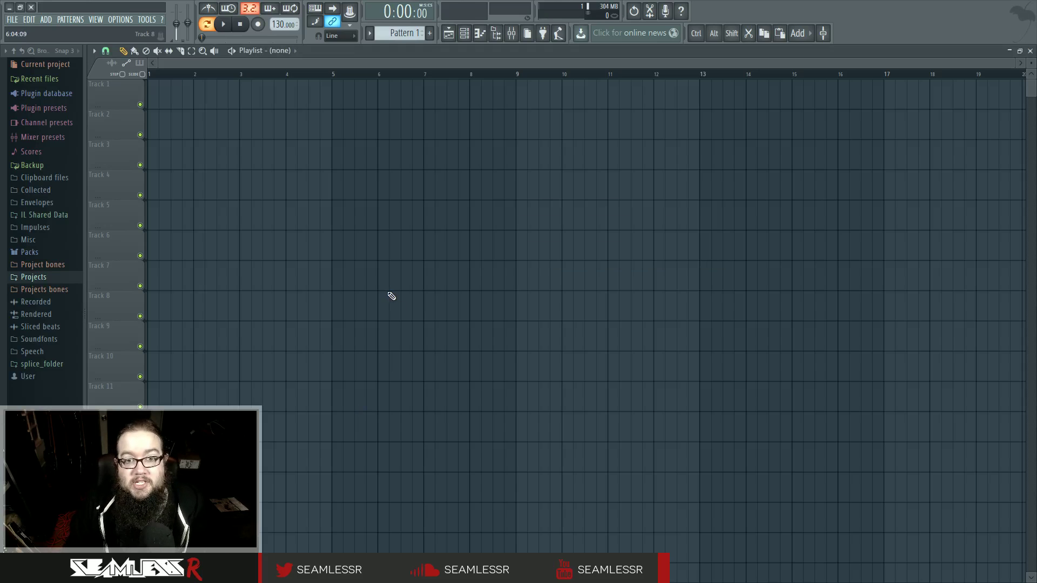
{"action": "key", "text": "F6"}
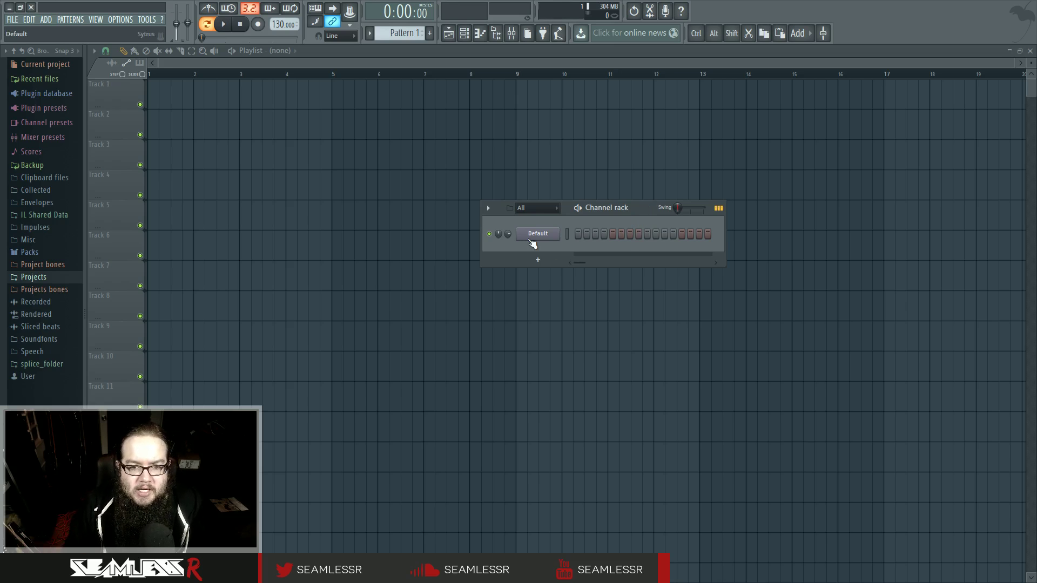
{"action": "left_click", "coordinate": [529, 237]}
{"action": "left_click_drag", "start_coordinate": [655, 207], "coordinate": [699, 193]}
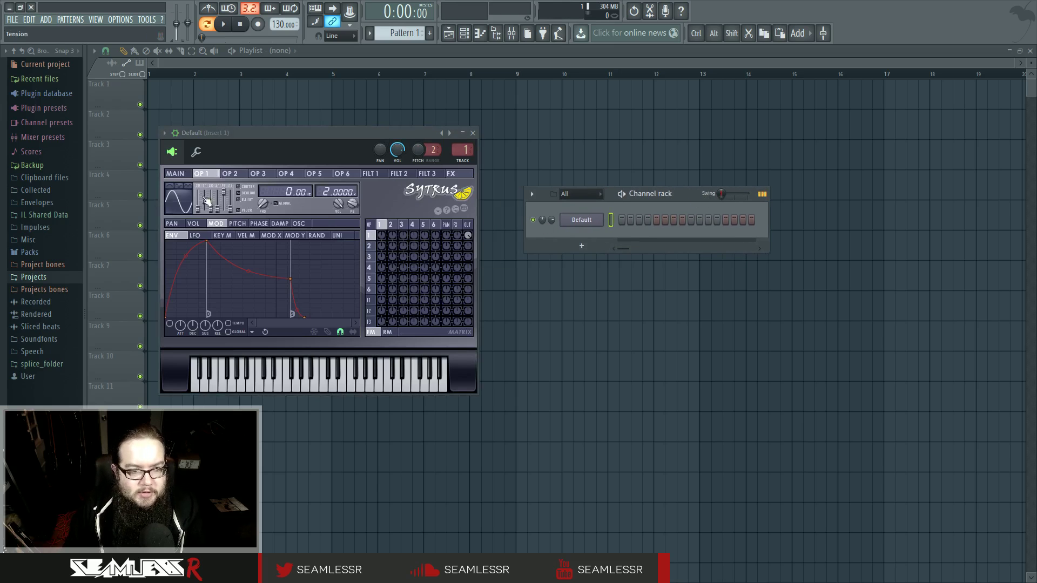
{"action": "left_click_drag", "start_coordinate": [198, 209], "coordinate": [199, 206]}
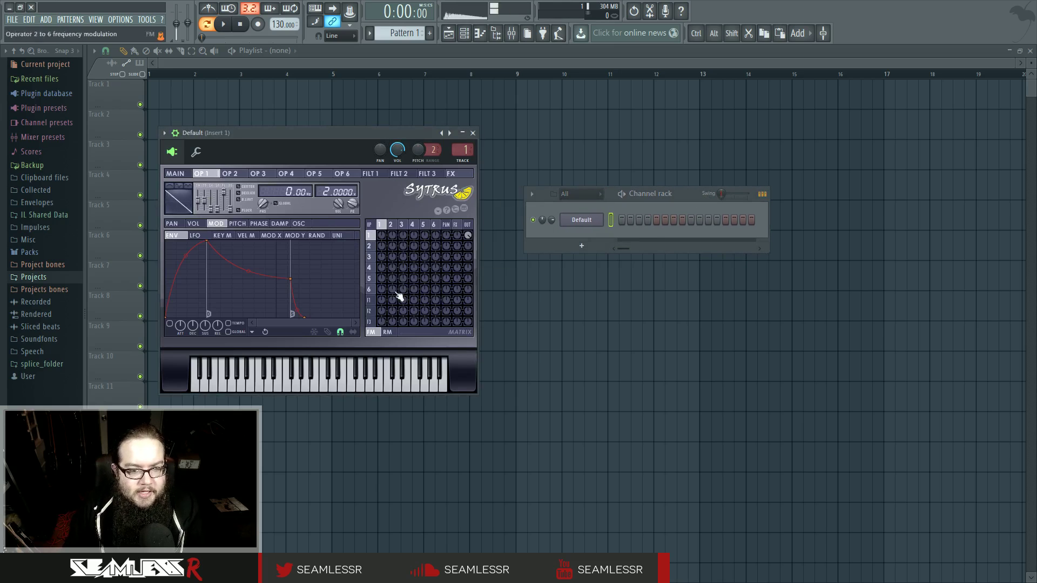
Route operator 1 through filter 1 to the output and lower filter 1's cutoff frequency.
{"action": "left_click_drag", "start_coordinate": [382, 301], "coordinate": [381, 278]}
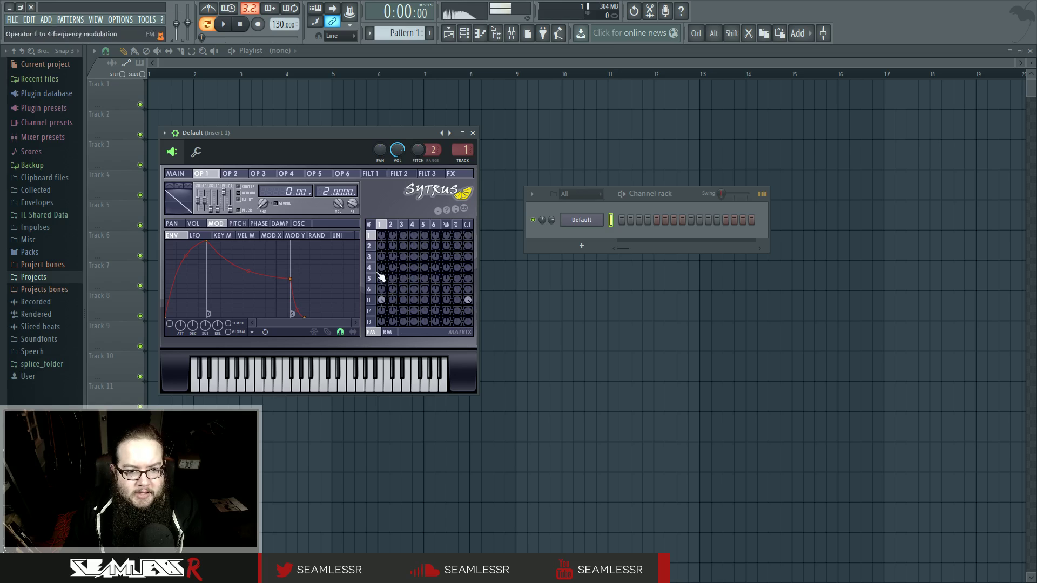
{"action": "left_click", "coordinate": [370, 301]}
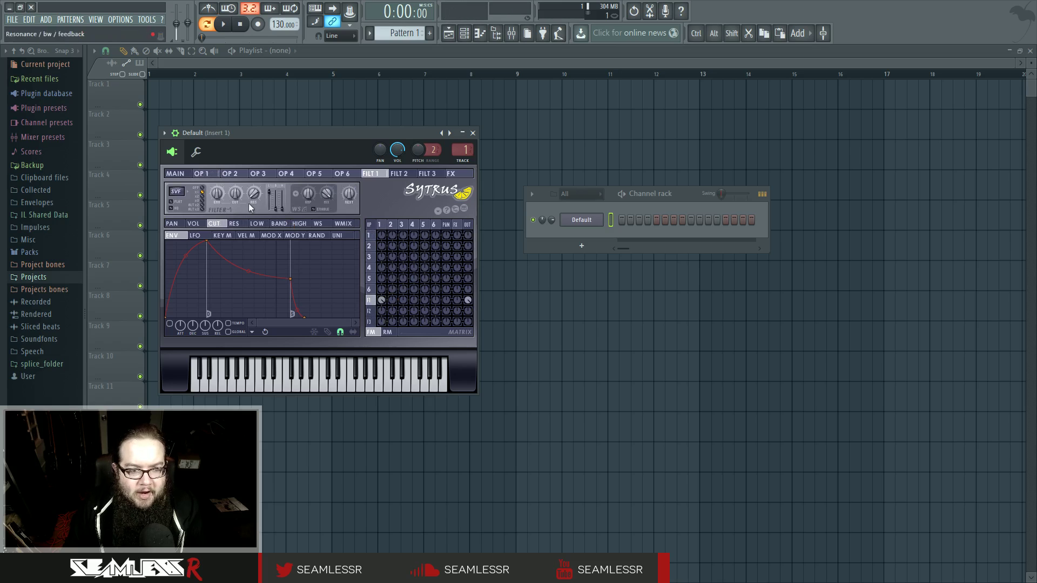
{"action": "left_click_drag", "start_coordinate": [235, 194], "coordinate": [235, 200]}
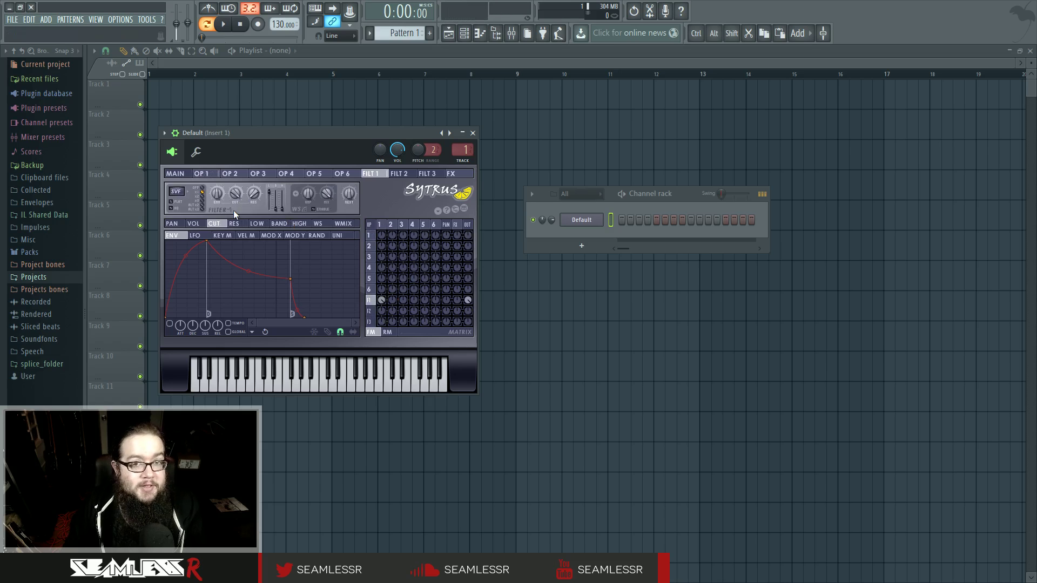
In the Default channel's piano roll, draw four consecutive one-beat notes descending through B2, A2, D#2 and G#1.
{"action": "left_click", "coordinate": [466, 33]}
{"action": "left_click", "coordinate": [469, 34]}
{"action": "right_click", "coordinate": [603, 216]}
{"action": "left_click", "coordinate": [611, 221]}
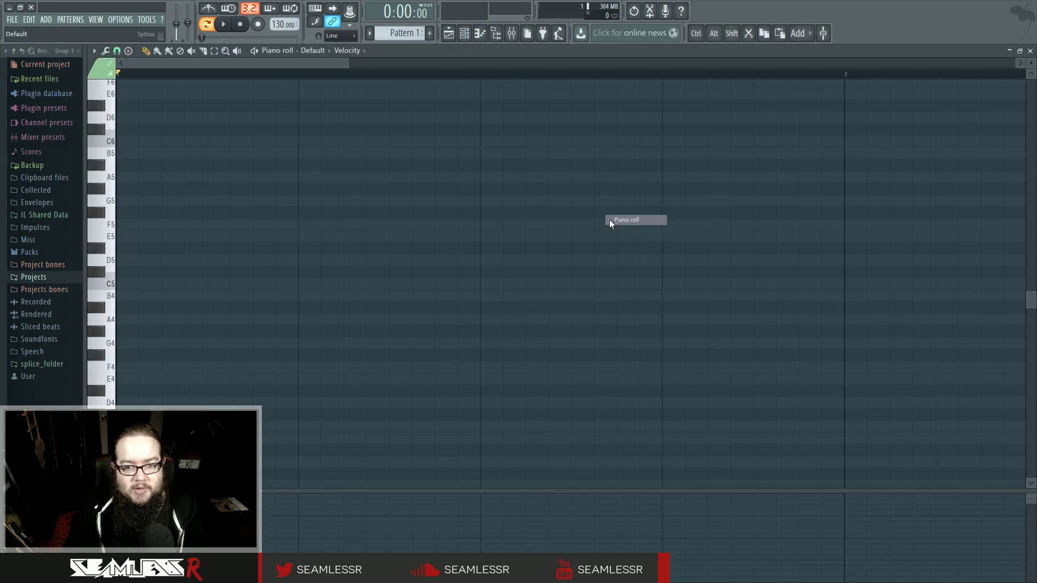
{"action": "left_click", "coordinate": [176, 297]}
{"action": "right_click", "coordinate": [175, 296]}
{"action": "scroll", "coordinate": [189, 339], "scroll_direction": "down", "scroll_amount": 5}
{"action": "left_click_drag", "start_coordinate": [180, 333], "coordinate": [136, 333]}
{"action": "scroll", "coordinate": [151, 337], "scroll_direction": "down", "scroll_amount": 4}
{"action": "scroll", "coordinate": [172, 295], "scroll_direction": "up", "scroll_amount": 1}
{"action": "left_click_drag", "start_coordinate": [205, 189], "coordinate": [295, 195]}
{"action": "left_click", "coordinate": [309, 213]}
{"action": "left_click_drag", "start_coordinate": [508, 285], "coordinate": [486, 284]}
{"action": "left_click", "coordinate": [670, 368]}
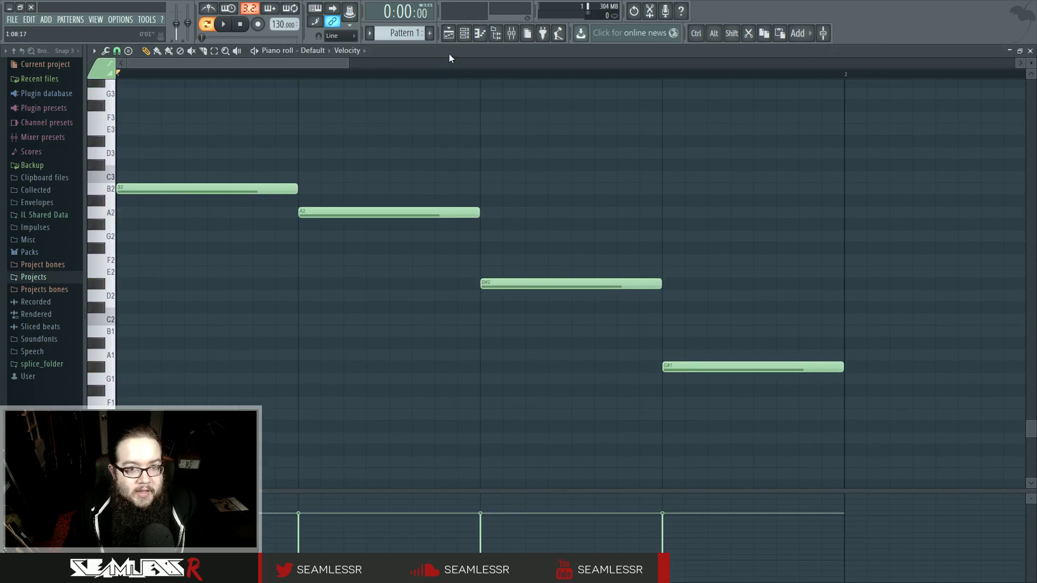
Place Pattern 1 on Track 1 of the playlist at bar 8.
{"action": "left_click", "coordinate": [449, 33]}
{"action": "left_click", "coordinate": [485, 105]}
{"action": "scroll", "coordinate": [493, 113], "scroll_direction": "up", "scroll_amount": 4}
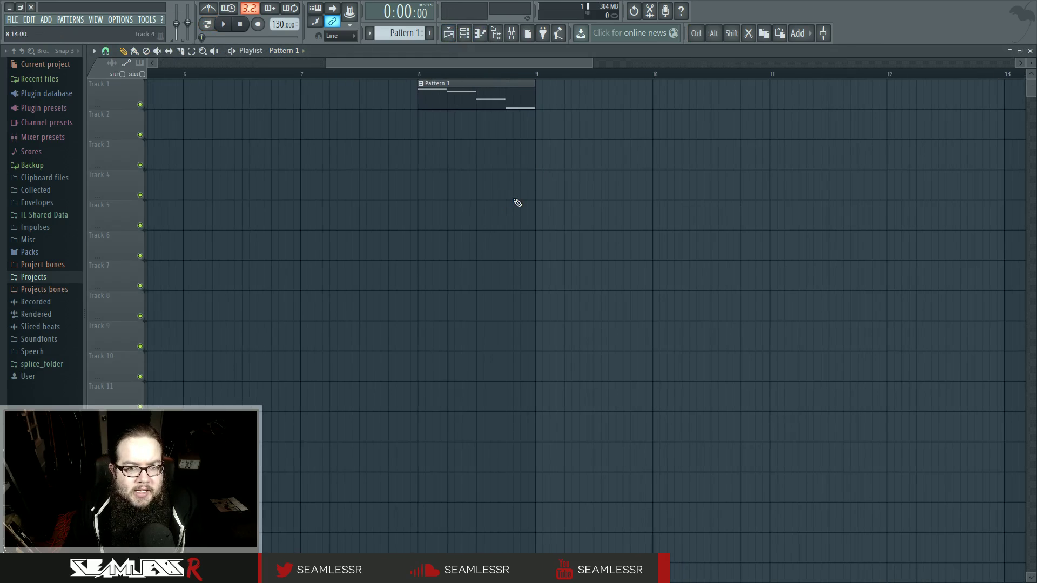
{"action": "left_click", "coordinate": [468, 36]}
{"action": "left_click", "coordinate": [575, 227]}
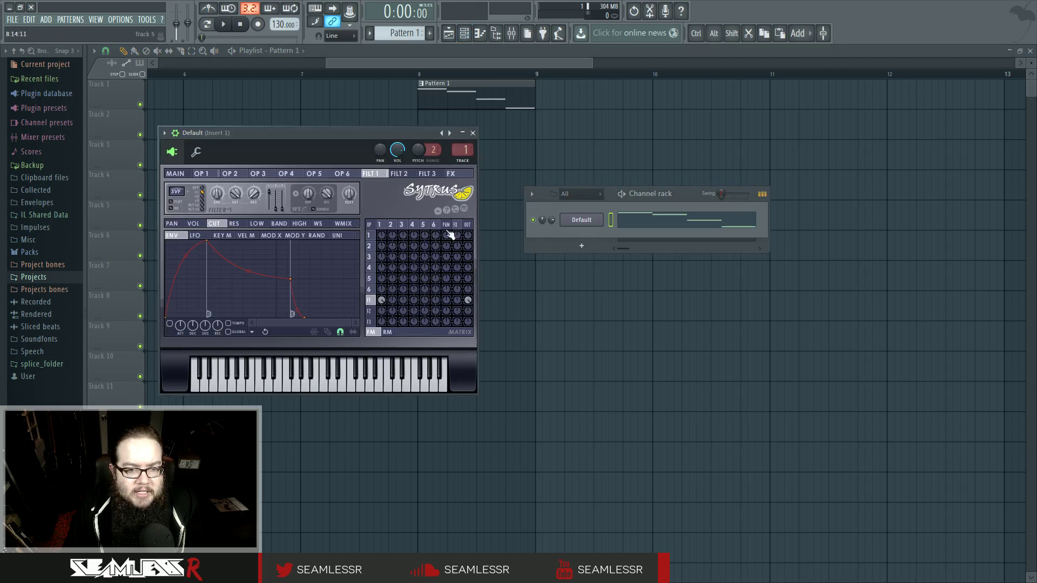
{"action": "right_click", "coordinate": [235, 194]}
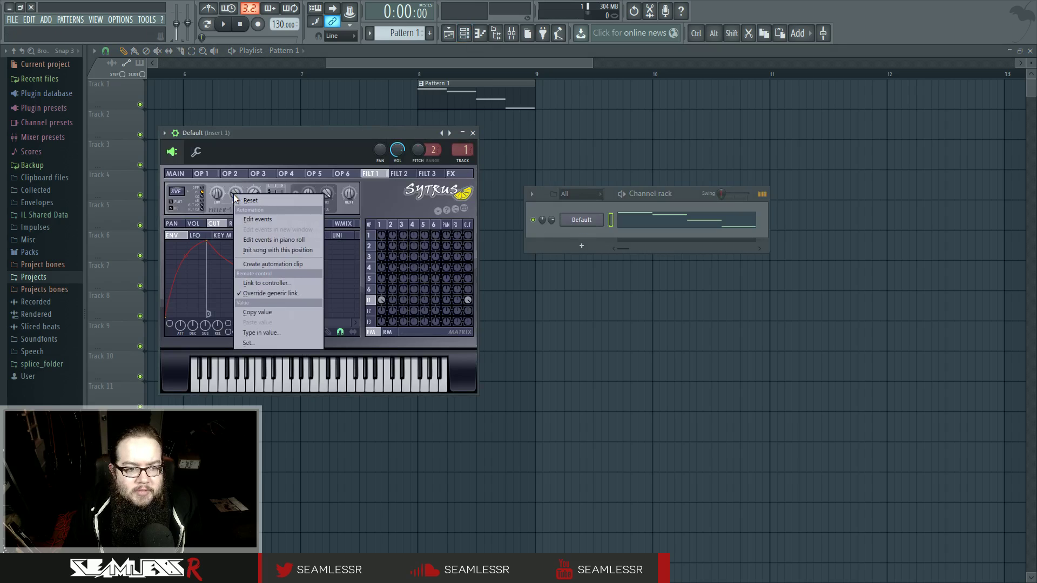
{"action": "left_click", "coordinate": [279, 265]}
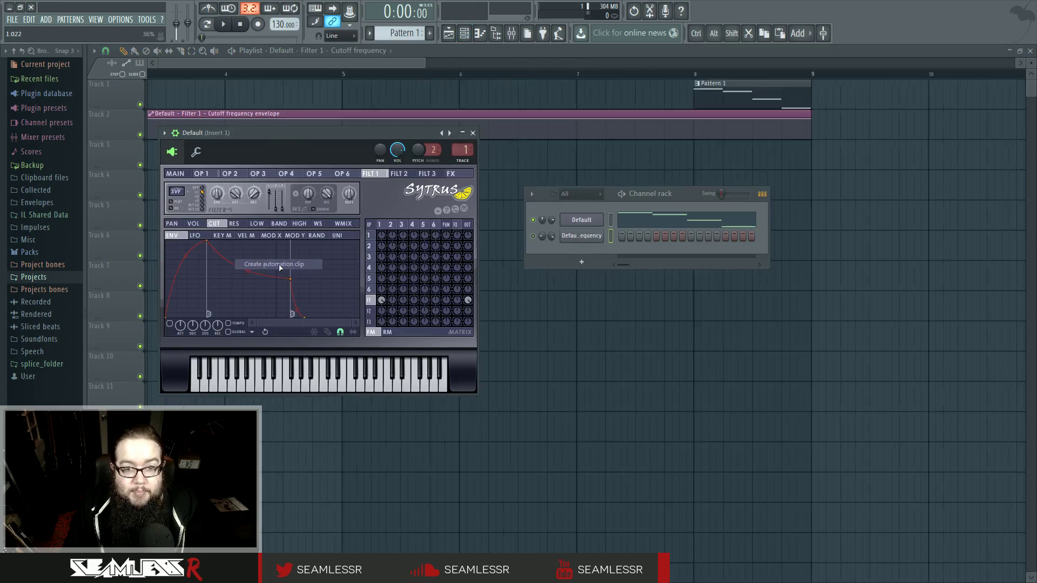
{"action": "right_click", "coordinate": [806, 274]}
{"action": "scroll", "coordinate": [556, 306], "scroll_direction": "down", "scroll_amount": 4}
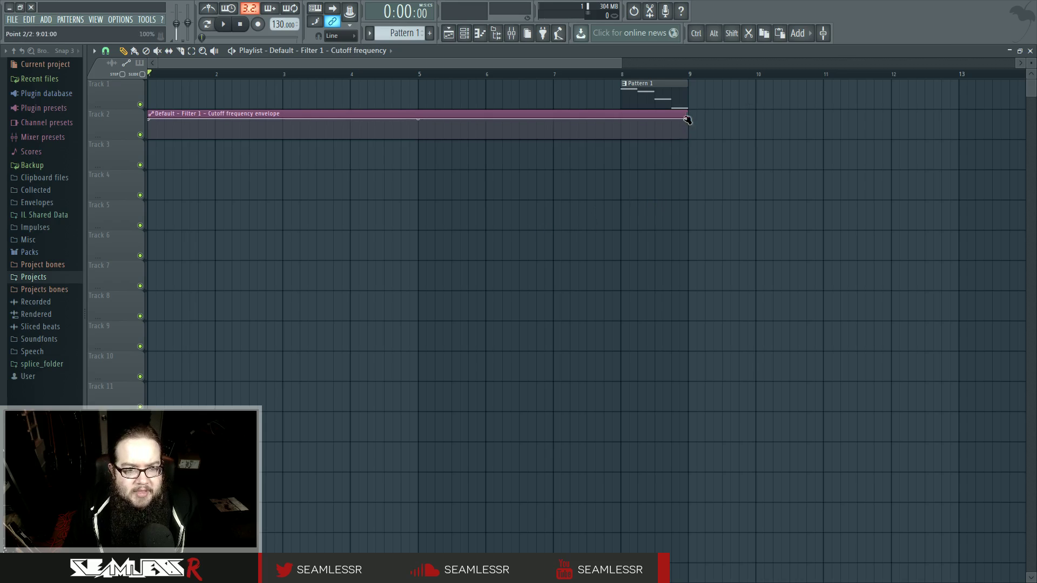
{"action": "mouse_move", "coordinate": [687, 119]}
{"action": "left_mouse_down"}
{"action": "mouse_move", "coordinate": [218, 119]}
{"action": "mouse_move", "coordinate": [679, 126]}
{"action": "left_mouse_up"}
{"action": "right_click", "coordinate": [650, 130]}
Select bar 8 in the playlist and create an automation clip for Sytrus filter 1's cutoff frequency over that range.
{"action": "left_click_drag", "start_coordinate": [623, 75], "coordinate": [691, 92]}
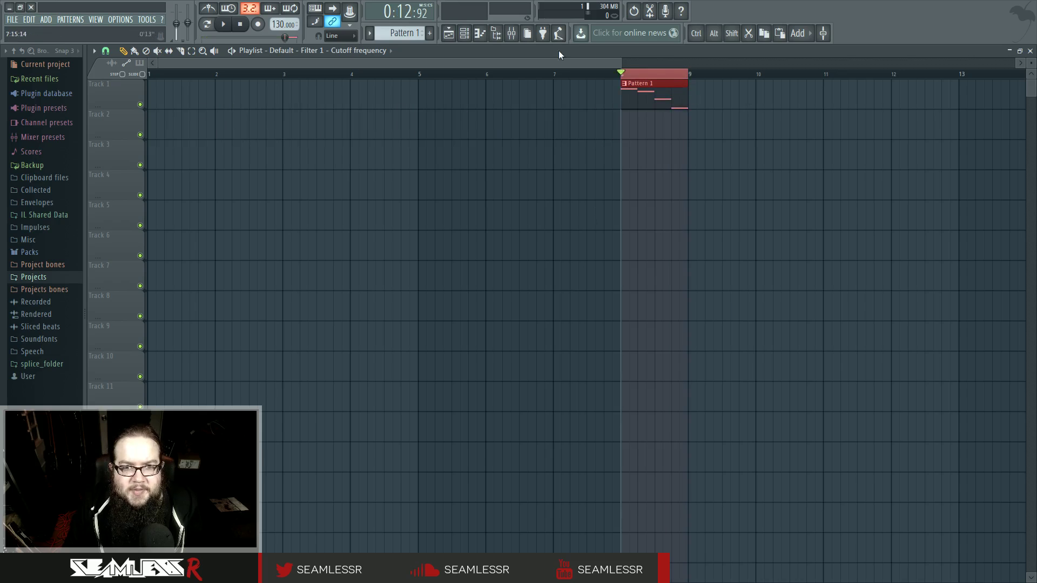
{"action": "left_click", "coordinate": [480, 33]}
{"action": "left_click", "coordinate": [581, 220]}
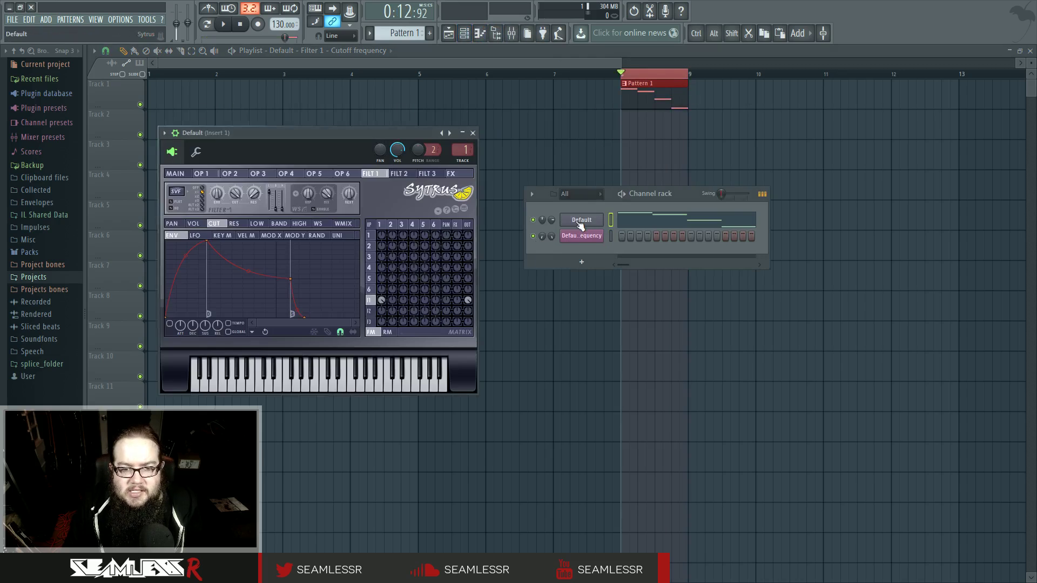
{"action": "right_click", "coordinate": [235, 195]}
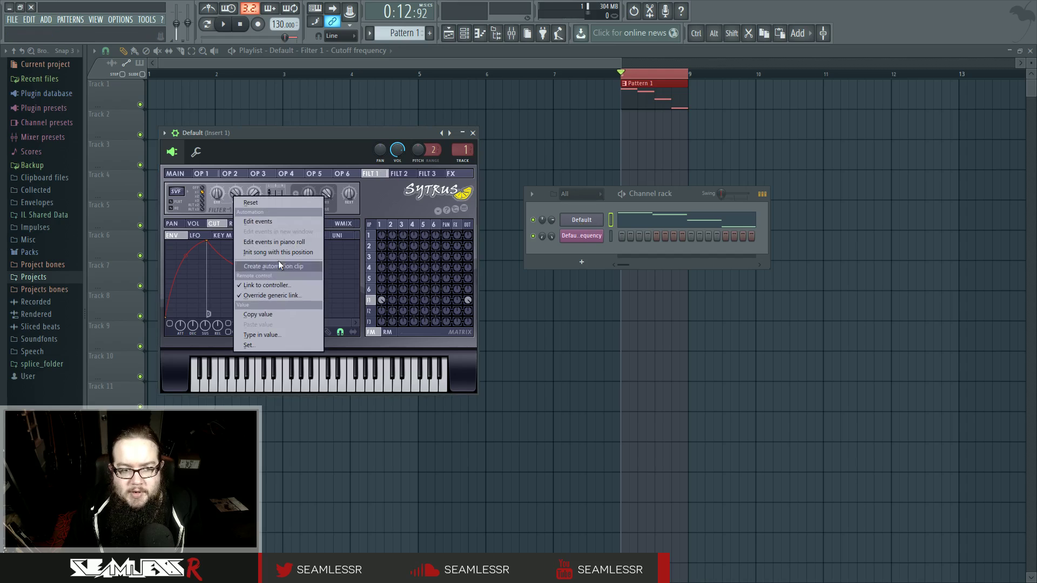
{"action": "left_click", "coordinate": [279, 265]}
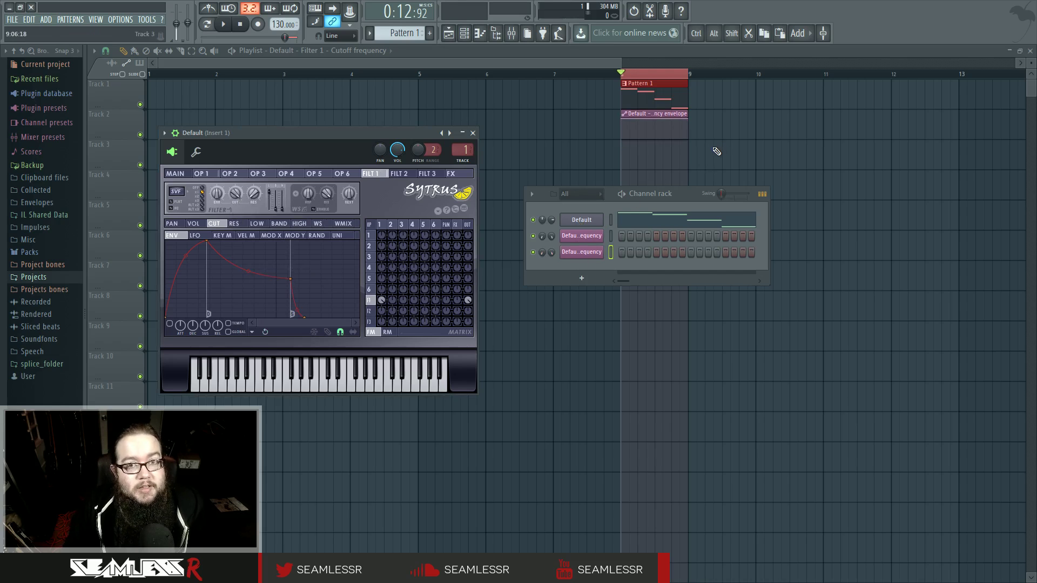
Enlarge the playlist tracks and shape the cutoff envelope into two V-shaped dips, with minimums one and three beats into bar 8.
{"action": "right_click", "coordinate": [716, 158]}
{"action": "scroll", "coordinate": [725, 171], "scroll_direction": "up", "scroll_amount": 4}
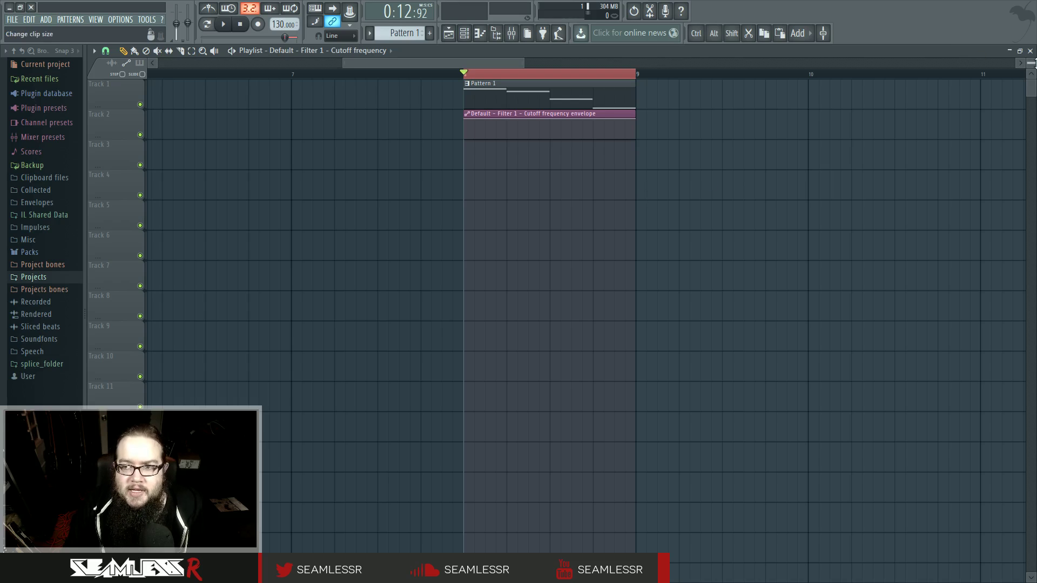
{"action": "left_click_drag", "start_coordinate": [1036, 61], "coordinate": [1035, 75]}
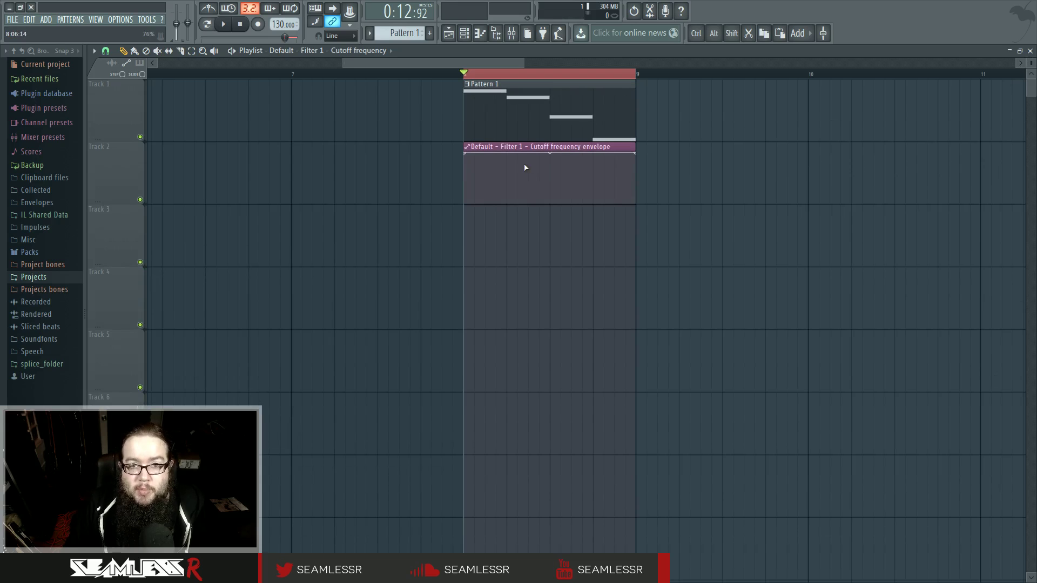
{"action": "right_click", "coordinate": [508, 199]}
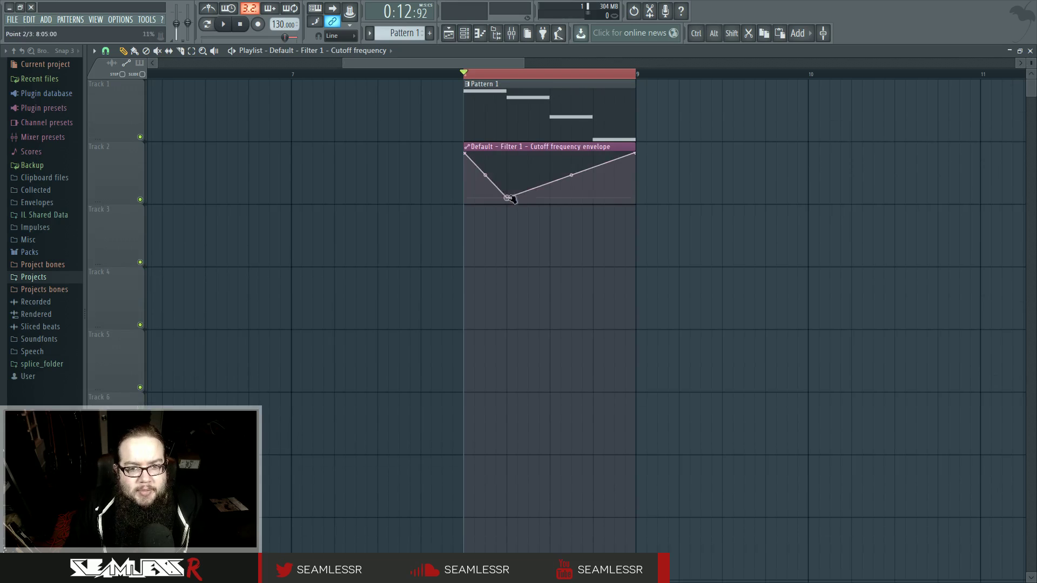
{"action": "right_click", "coordinate": [550, 153]}
{"action": "right_click", "coordinate": [604, 202]}
{"action": "key", "text": "space"}
{"action": "left_click_drag", "start_coordinate": [605, 203], "coordinate": [593, 204]}
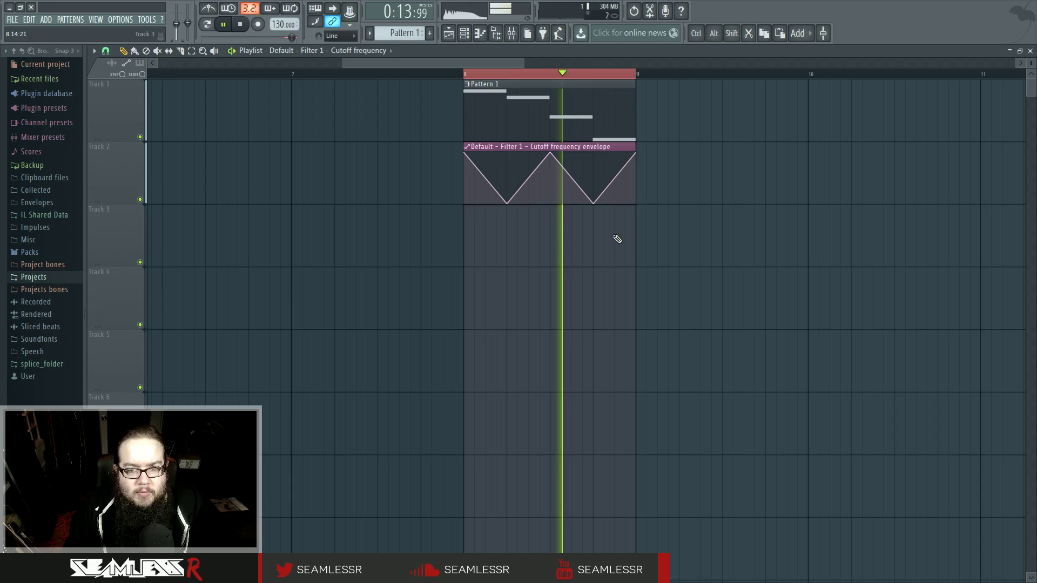
In the Default Sytrus channel, route operator 1 into filter 2 and filter 2 to the output, and audition the loop.
{"action": "left_click", "coordinate": [464, 33]}
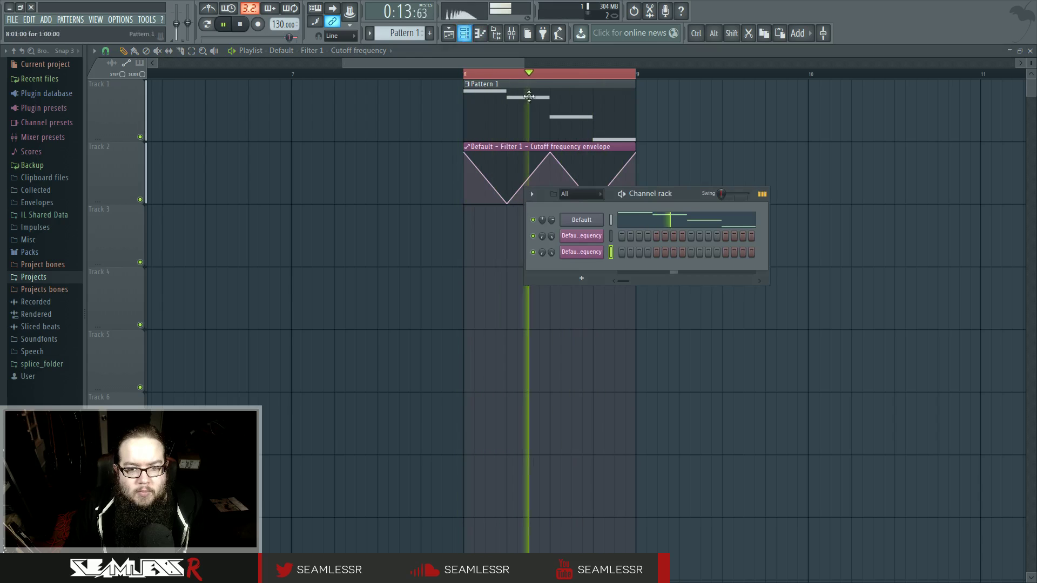
{"action": "left_click", "coordinate": [581, 220]}
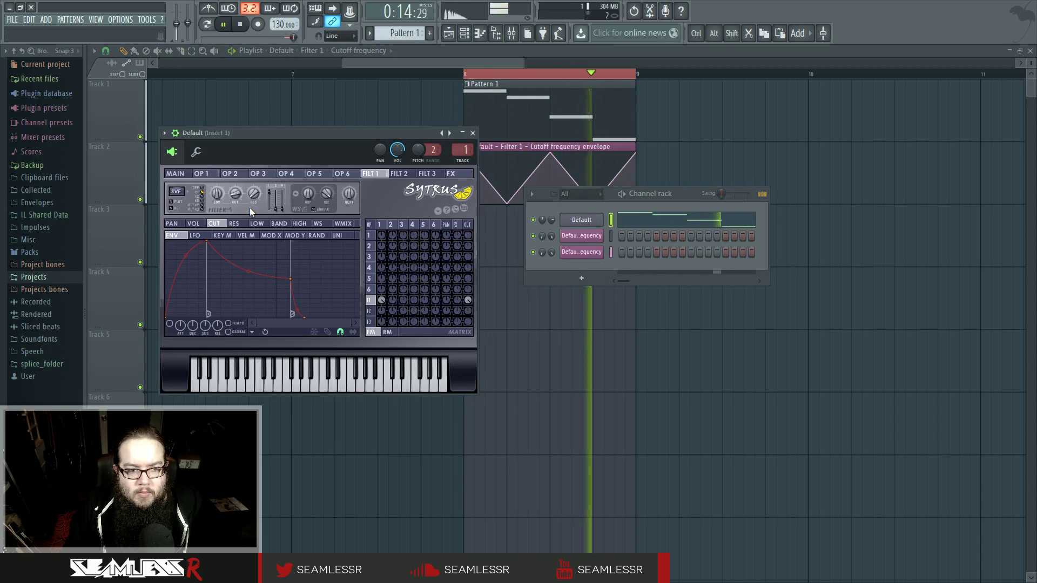
{"action": "key", "text": "space"}
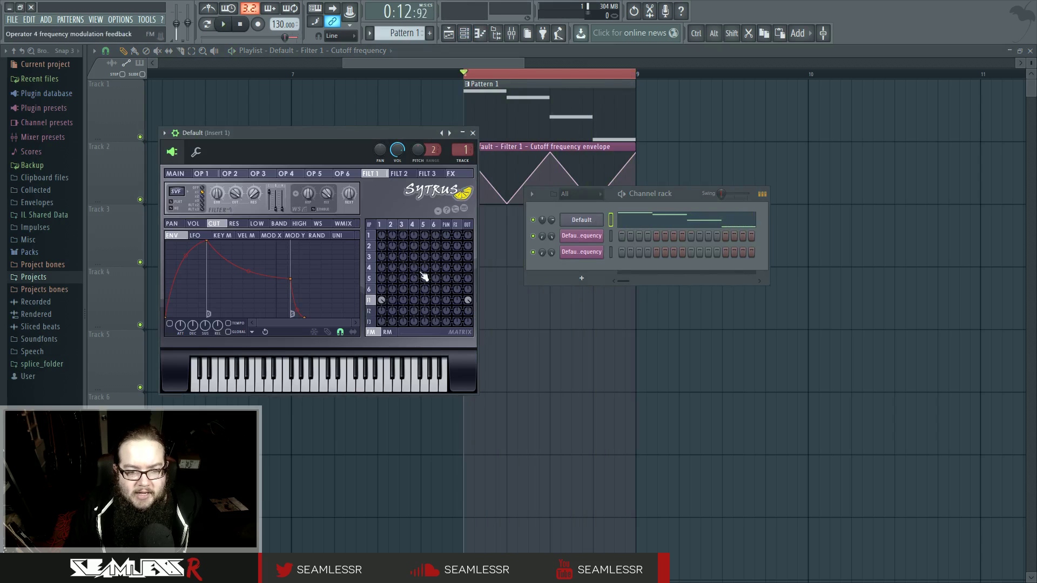
{"action": "left_click_drag", "start_coordinate": [383, 313], "coordinate": [383, 259]}
{"action": "left_click_drag", "start_coordinate": [466, 312], "coordinate": [467, 280]}
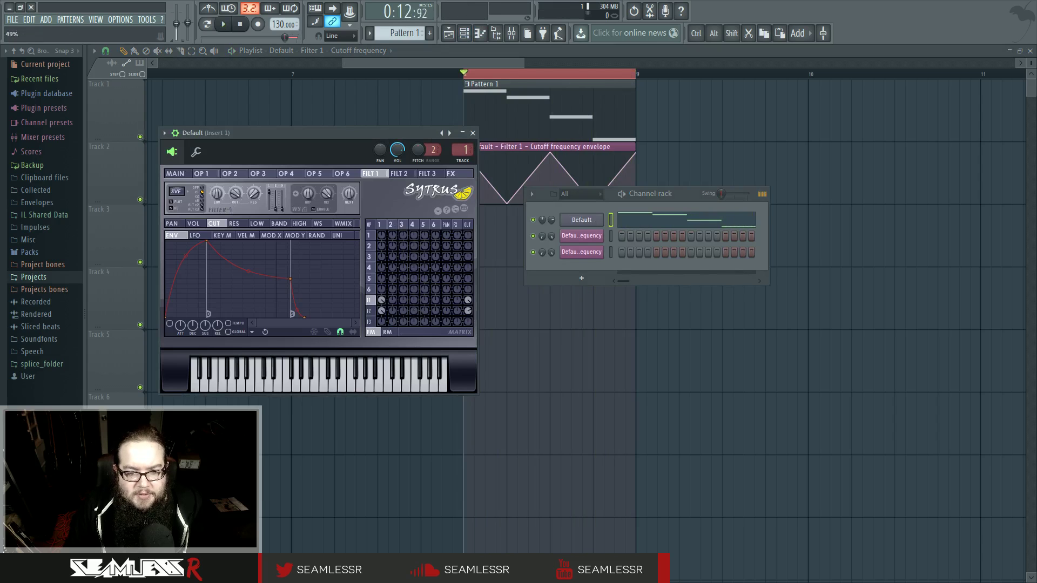
{"action": "left_click", "coordinate": [384, 311]}
{"action": "key", "text": "space"}
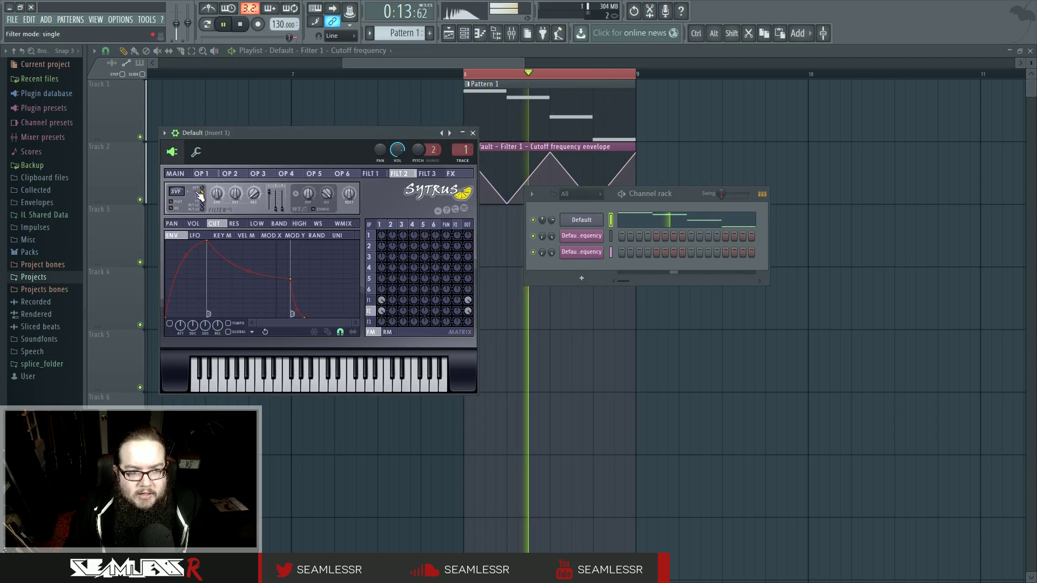
{"action": "key", "text": "space"}
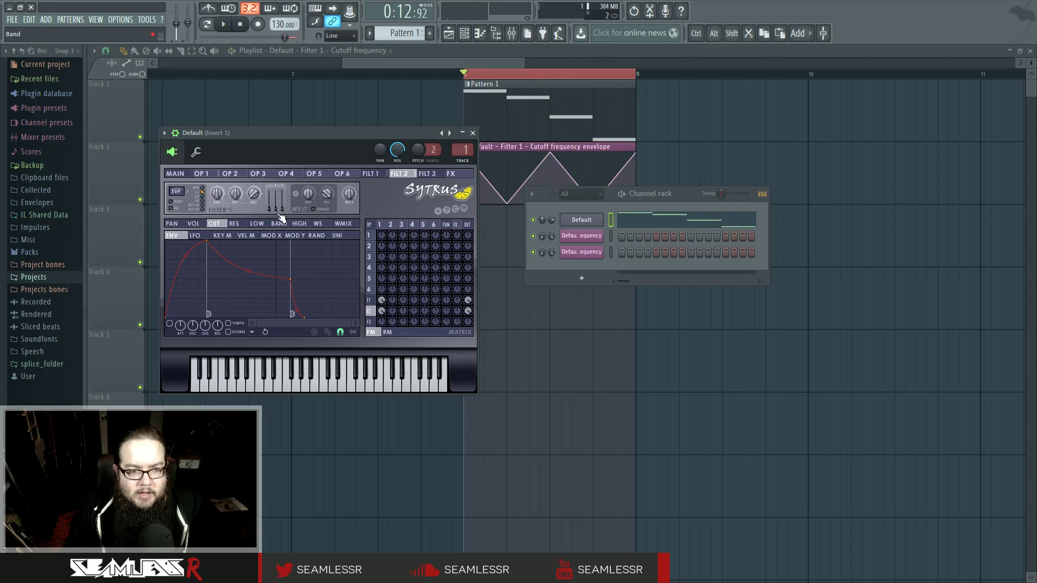
Link filter 2's cutoff frequency to the second Default - Filter 1 - Cutoff frequency automation clip as its internal controller.
{"action": "right_click", "coordinate": [235, 195]}
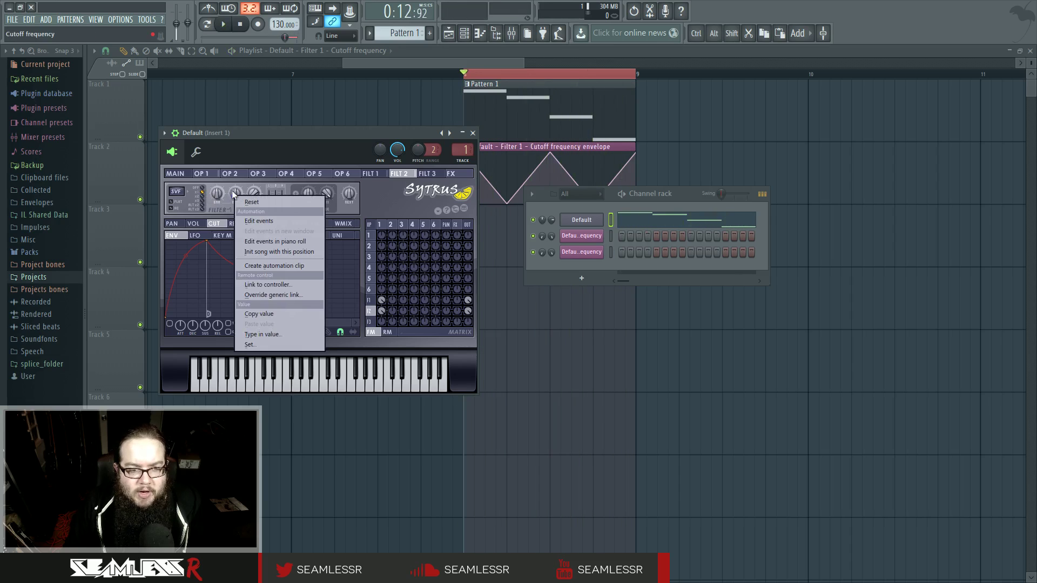
{"action": "left_click", "coordinate": [282, 289]}
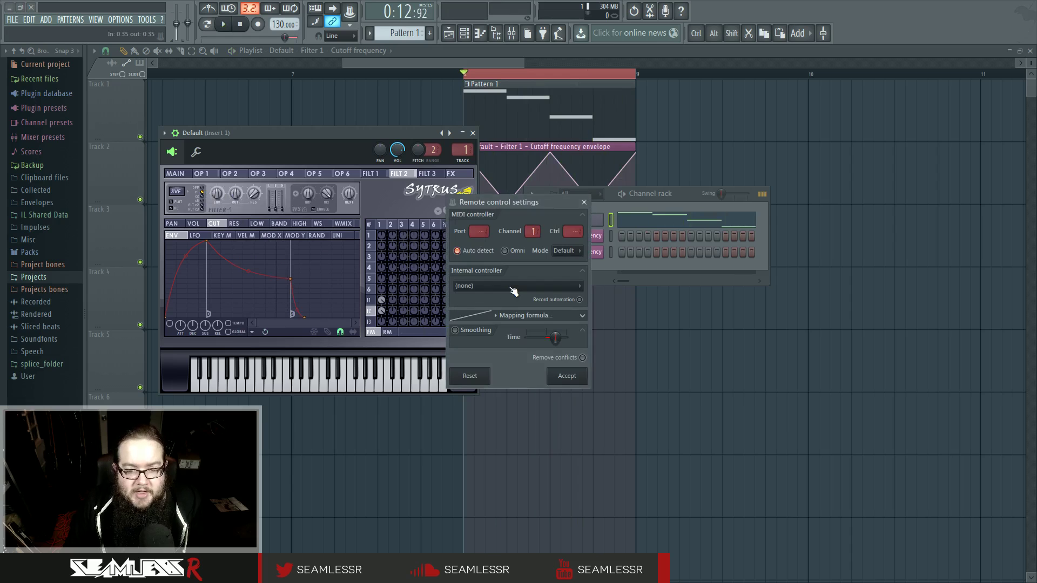
{"action": "left_click", "coordinate": [490, 289]}
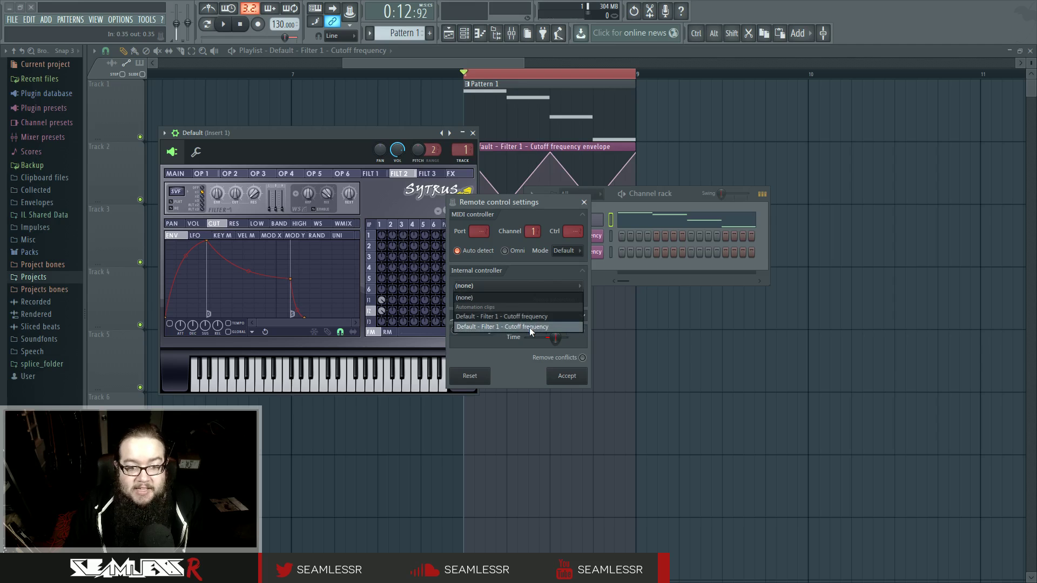
{"action": "left_click", "coordinate": [490, 327]}
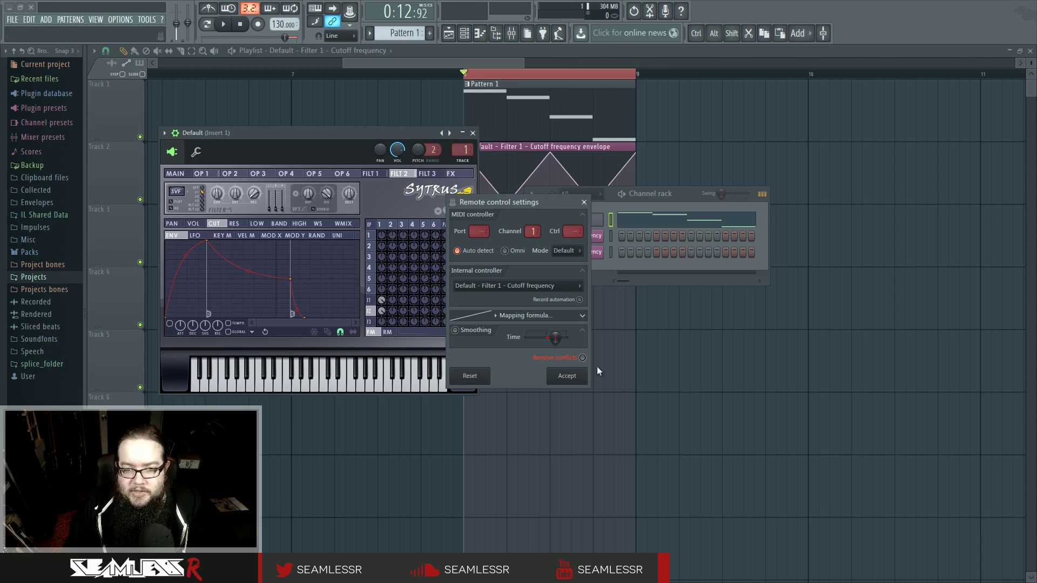
{"action": "left_click", "coordinate": [571, 376]}
Play the loop and adjust filter 1's output level while listening to both linked filters.
{"action": "key", "text": "space"}
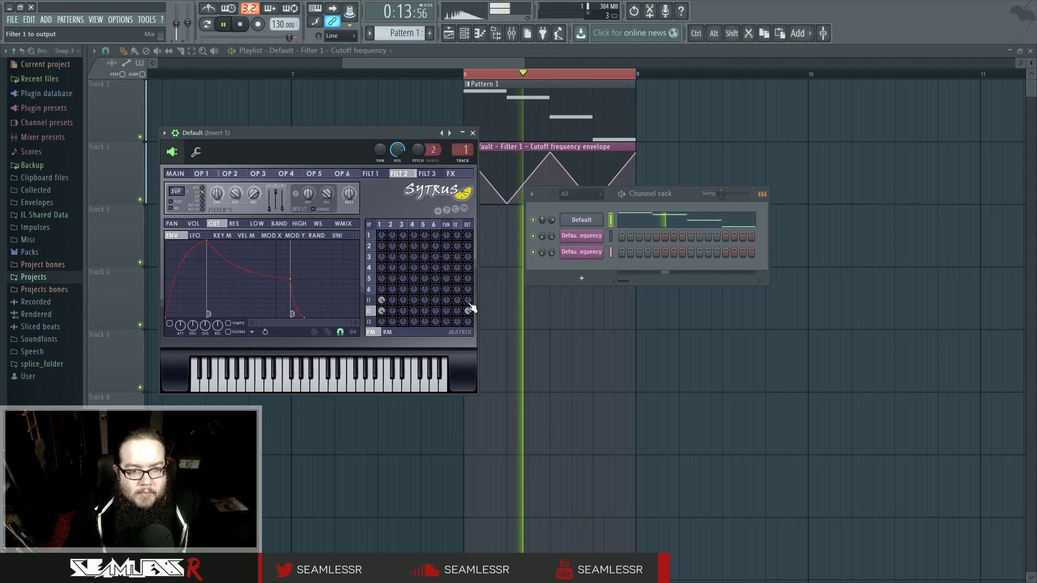
{"action": "left_click_drag", "start_coordinate": [468, 301], "coordinate": [469, 362]}
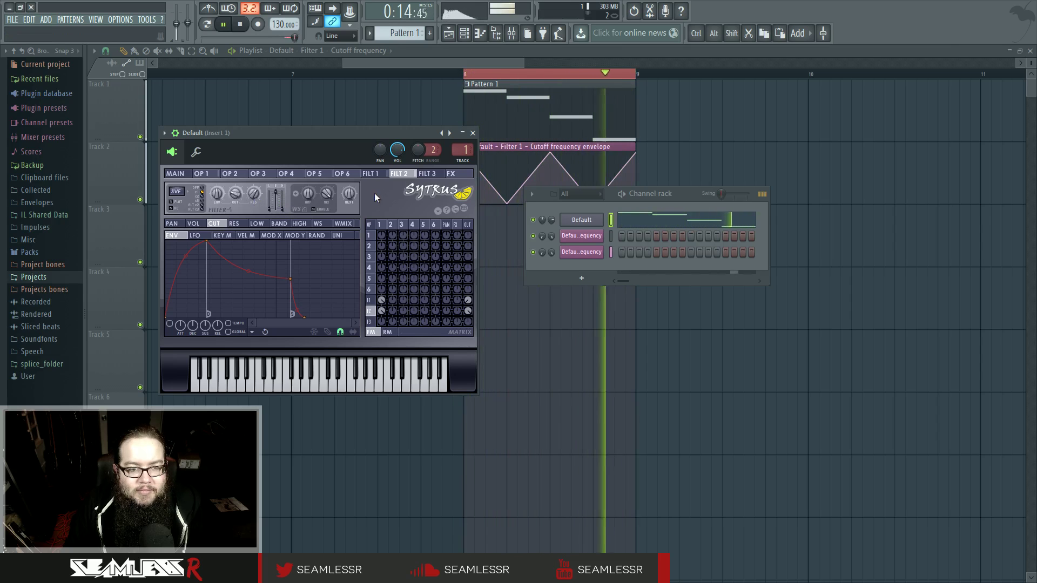
{"action": "key", "text": "space"}
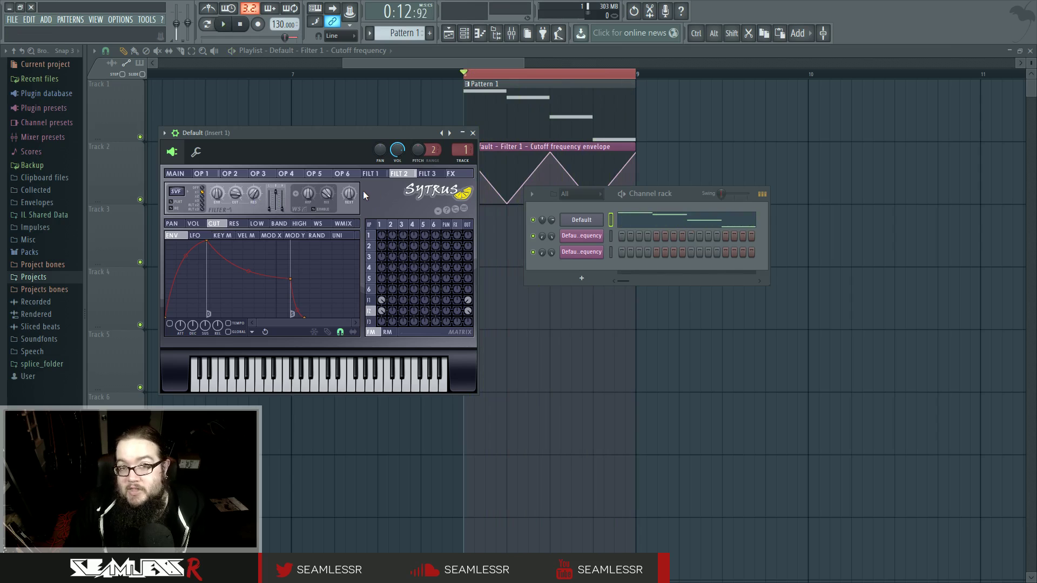
Move the channel rack and the Sytrus window clear of the playlist clips.
{"action": "left_click_drag", "start_coordinate": [704, 190], "coordinate": [771, 203]}
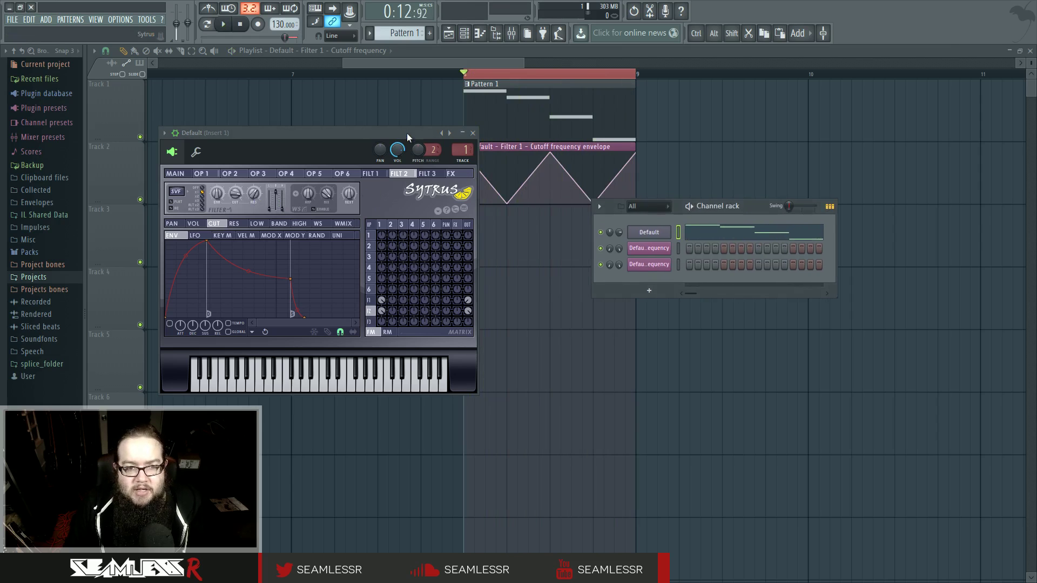
{"action": "left_click_drag", "start_coordinate": [407, 132], "coordinate": [384, 171]}
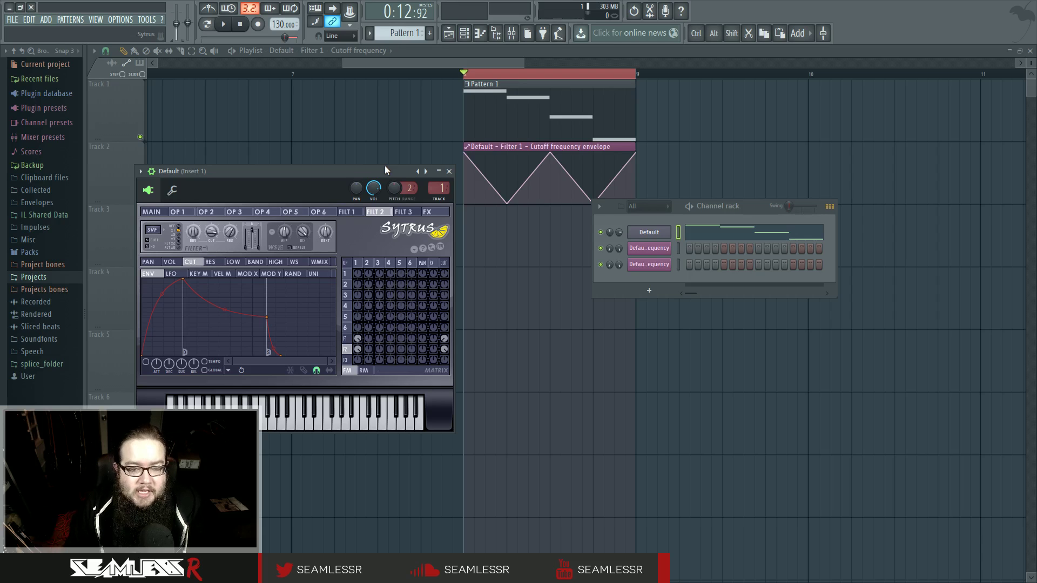
{"action": "left_click_drag", "start_coordinate": [386, 165], "coordinate": [380, 173]}
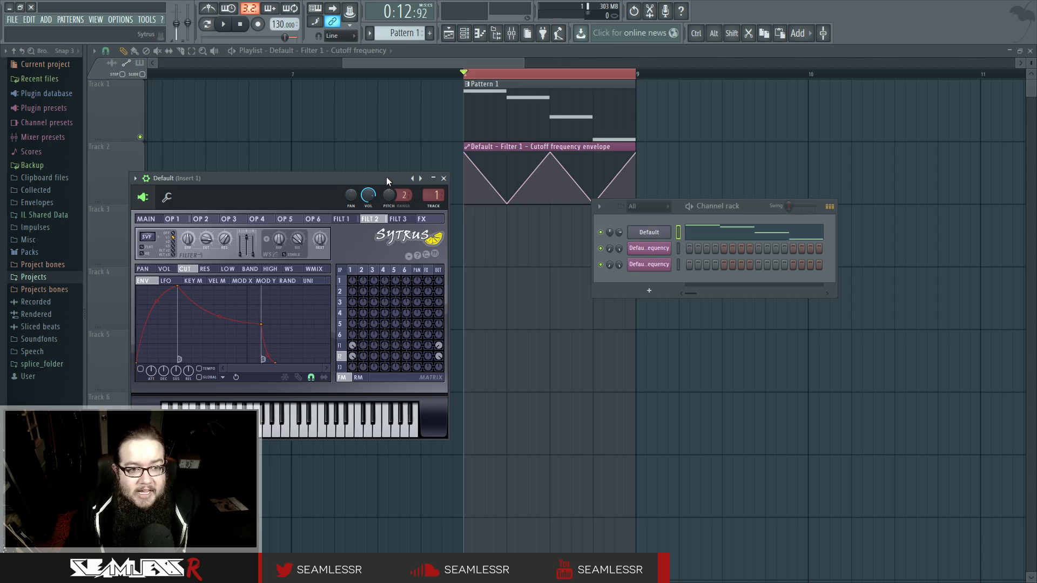
{"action": "left_click_drag", "start_coordinate": [386, 176], "coordinate": [384, 170]}
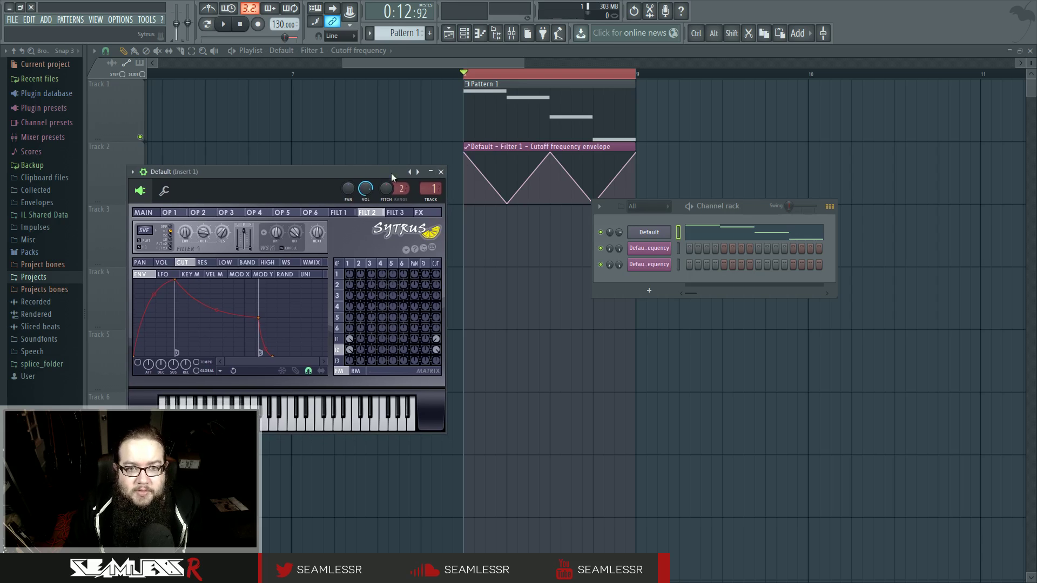
Load Fruity Peak Controller into slot 1 of mixer Insert 1 and speed up its LFO.
{"action": "left_click", "coordinate": [511, 33]}
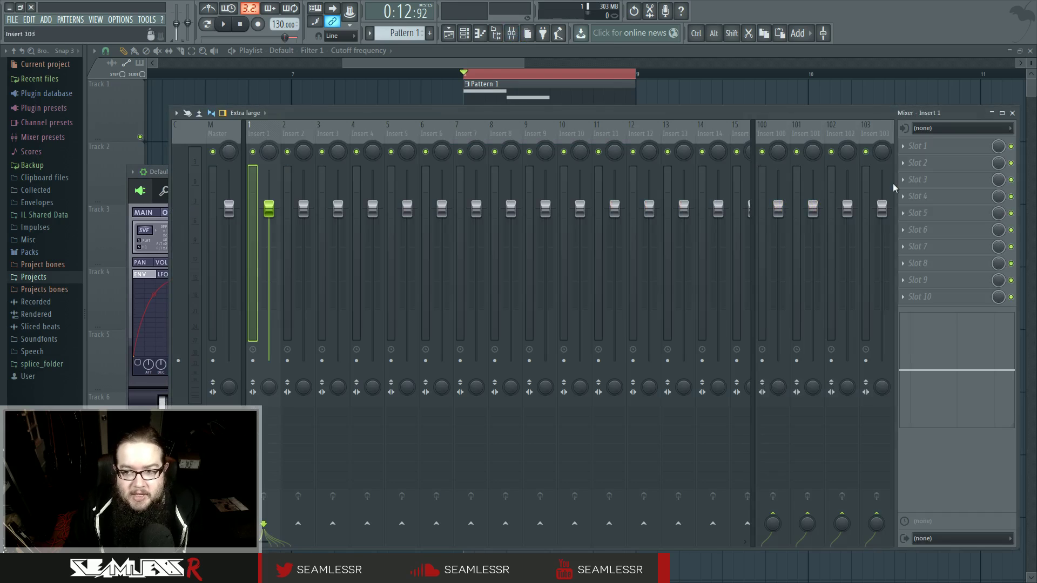
{"action": "left_click", "coordinate": [919, 146]}
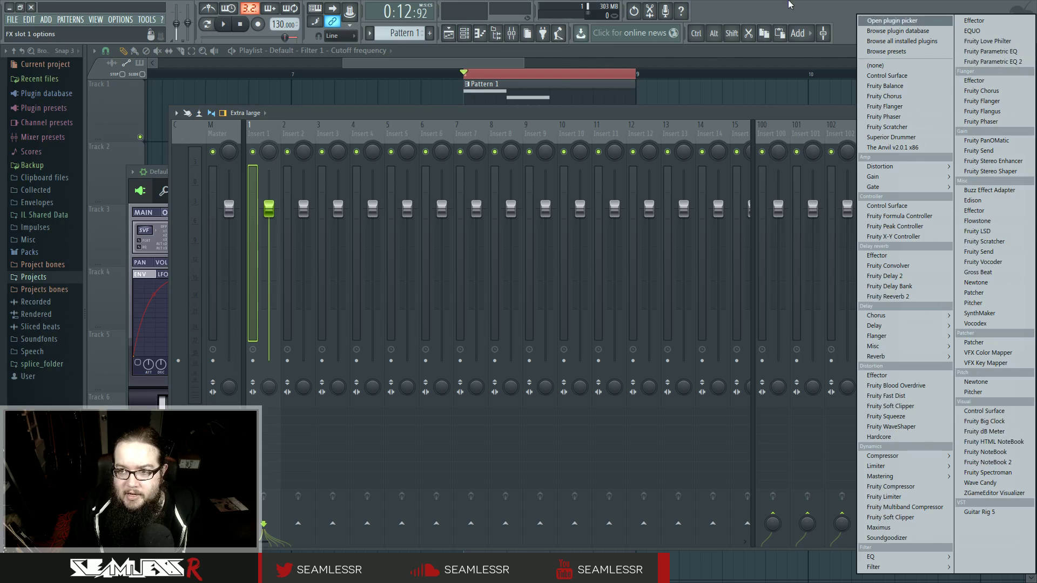
{"action": "left_click", "coordinate": [803, 6]}
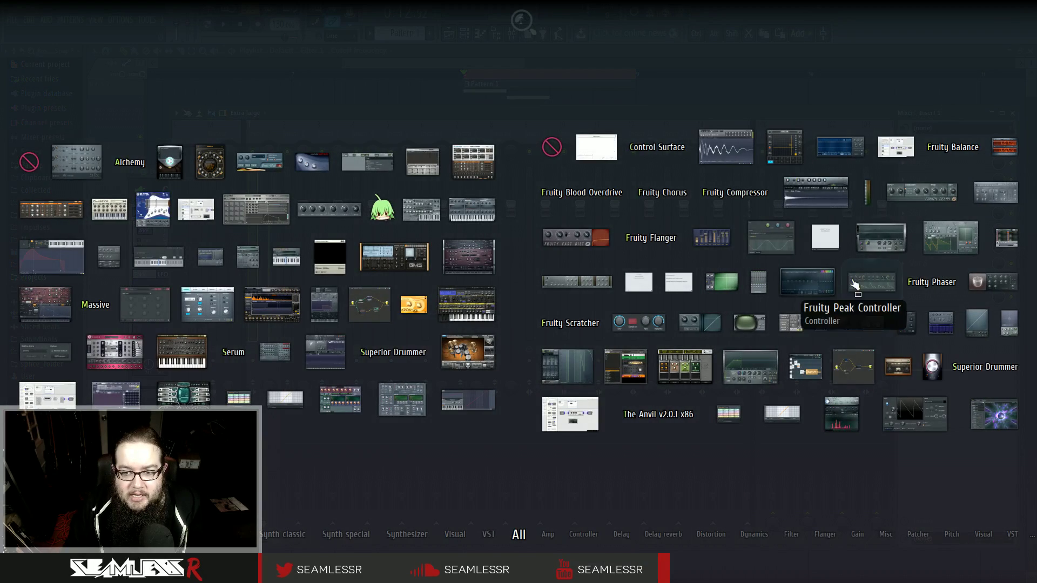
{"action": "left_click", "coordinate": [863, 283]}
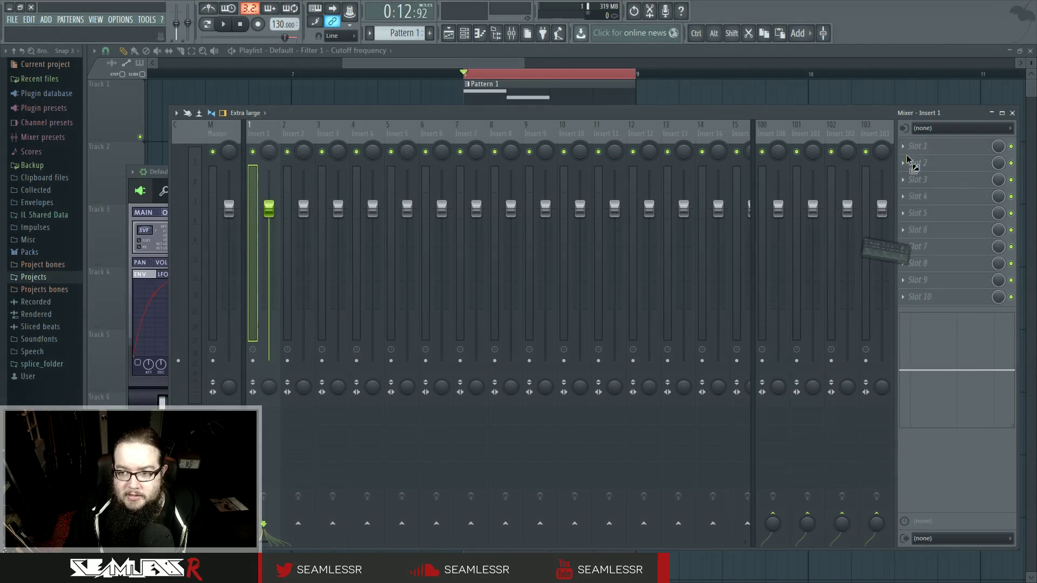
{"action": "left_click_drag", "start_coordinate": [353, 158], "coordinate": [372, 264]}
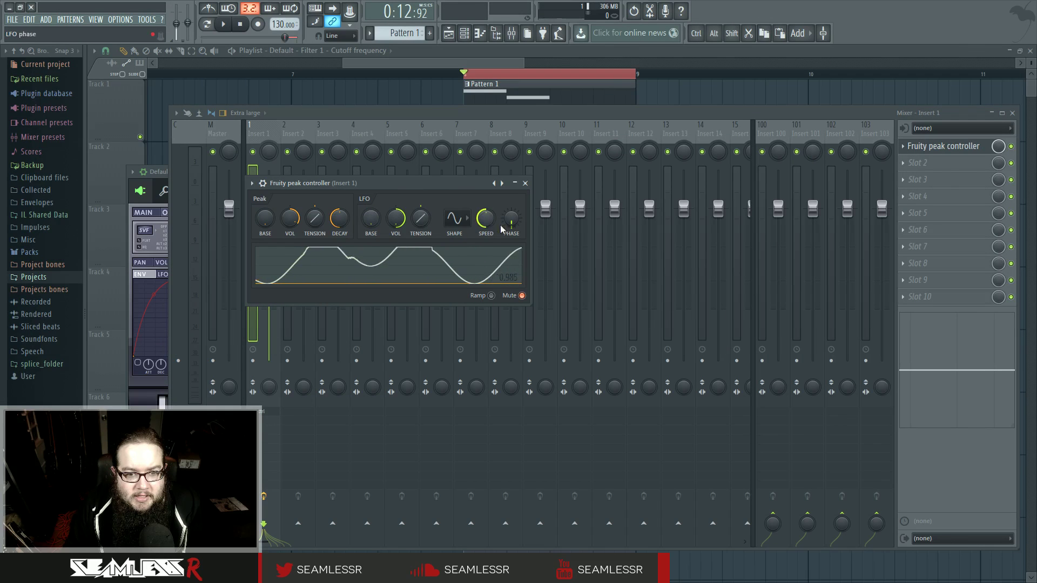
{"action": "left_click_drag", "start_coordinate": [490, 221], "coordinate": [491, 260]}
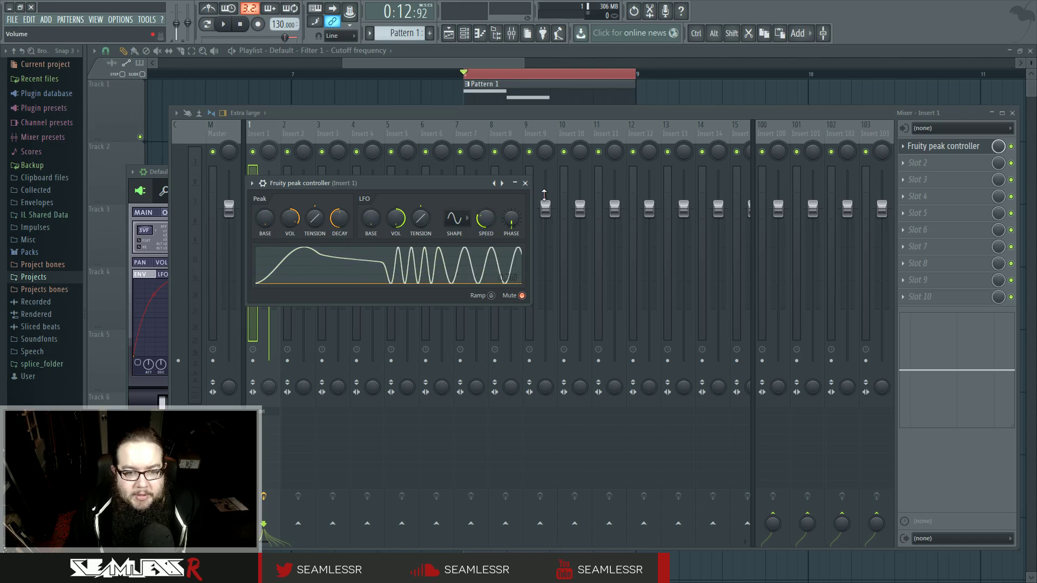
In the Default Sytrus channel, link filter 2's resonance to the internal controller Peak ctrl - LFO.
{"action": "left_click", "coordinate": [451, 36]}
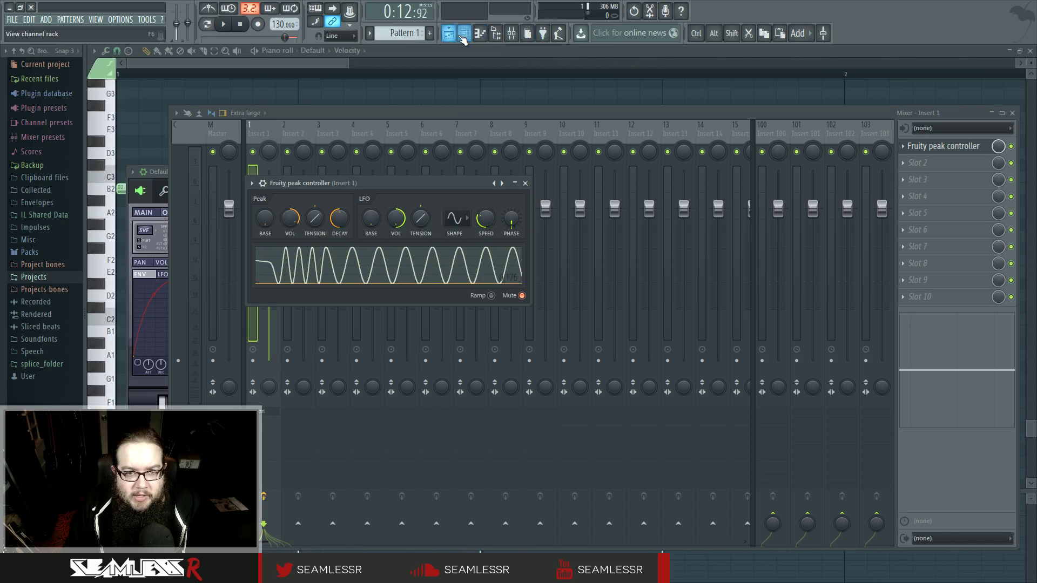
{"action": "left_click", "coordinate": [464, 36]}
{"action": "left_click", "coordinate": [660, 235]}
{"action": "left_click", "coordinate": [659, 234]}
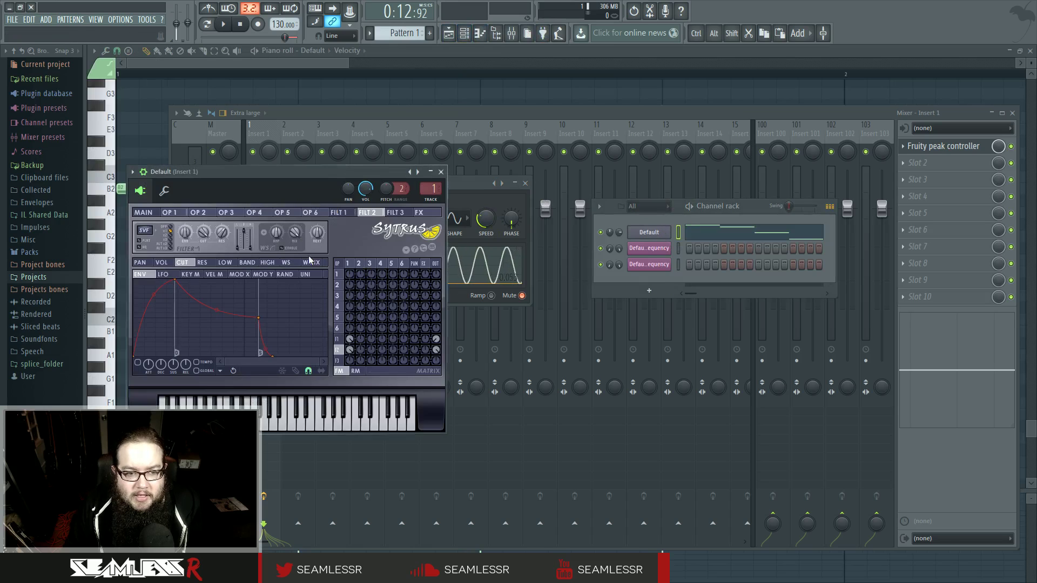
{"action": "right_click", "coordinate": [220, 240]}
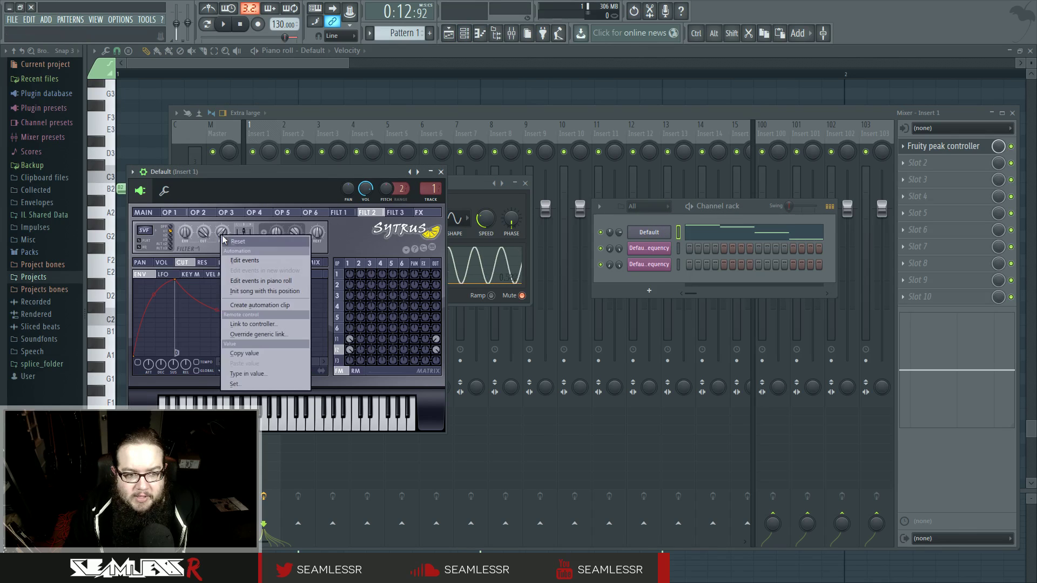
{"action": "left_click", "coordinate": [240, 305]}
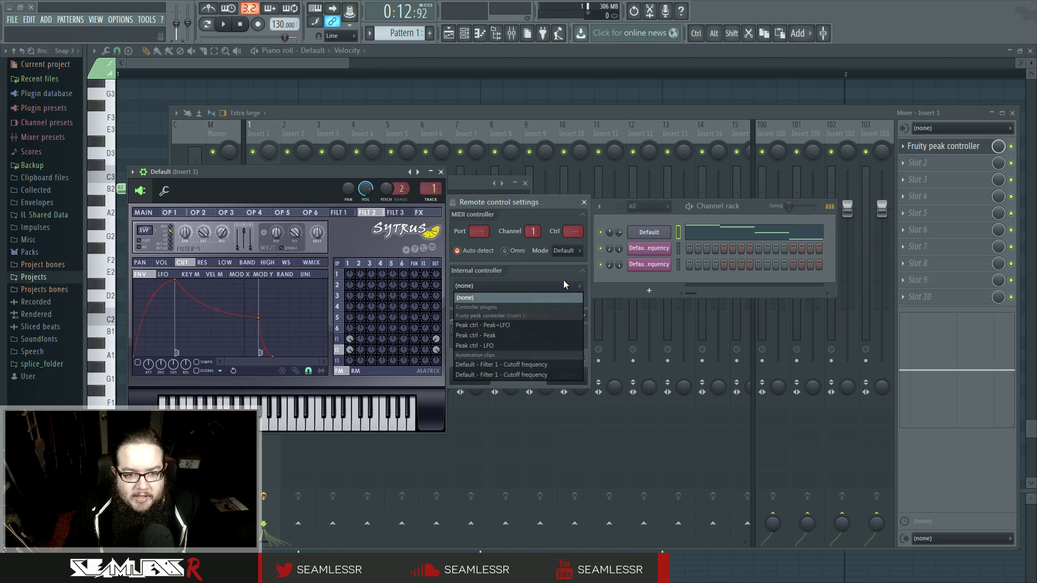
{"action": "left_click", "coordinate": [500, 346]}
{"action": "left_click", "coordinate": [565, 379]}
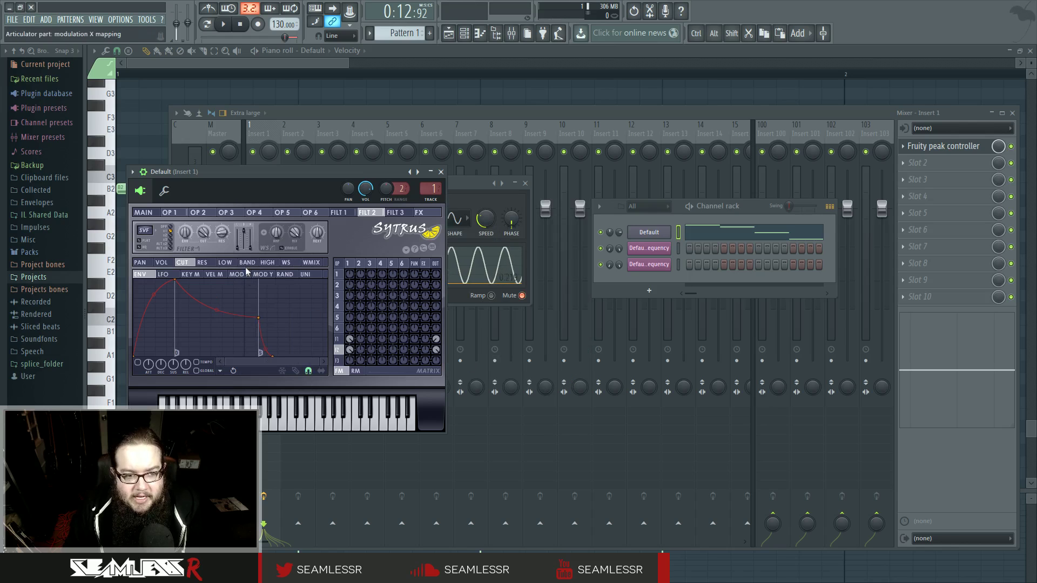
Turn off the Mute option of the Fruity Peak Controller on Insert 1 and audition the playlist loop.
{"action": "key", "text": "space"}
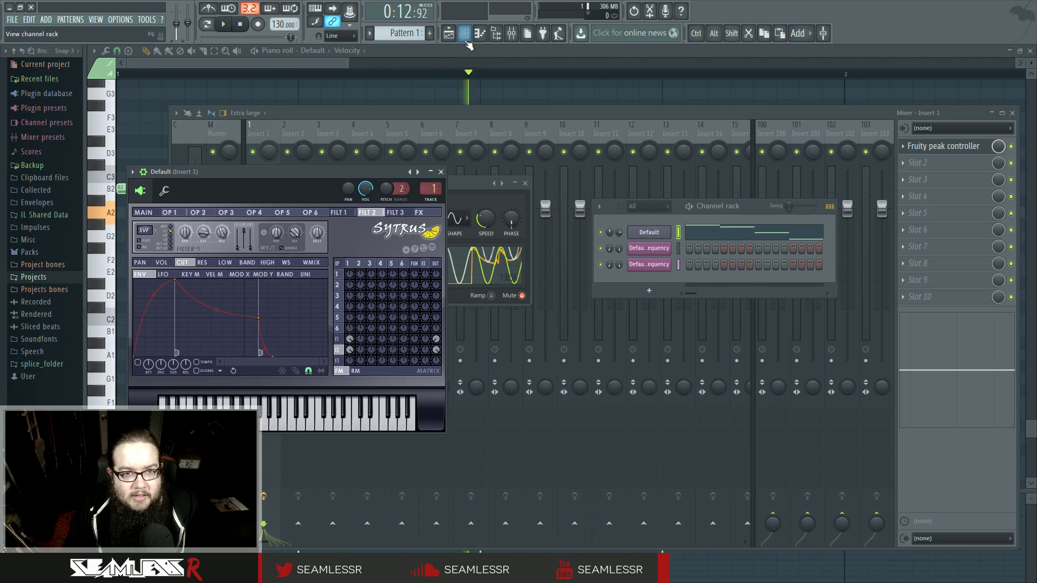
{"action": "key", "text": "space"}
{"action": "left_click", "coordinate": [449, 33]}
{"action": "scroll", "coordinate": [480, 94], "scroll_direction": "down", "scroll_amount": 2}
{"action": "key", "text": "space"}
{"action": "key", "text": "F9"}
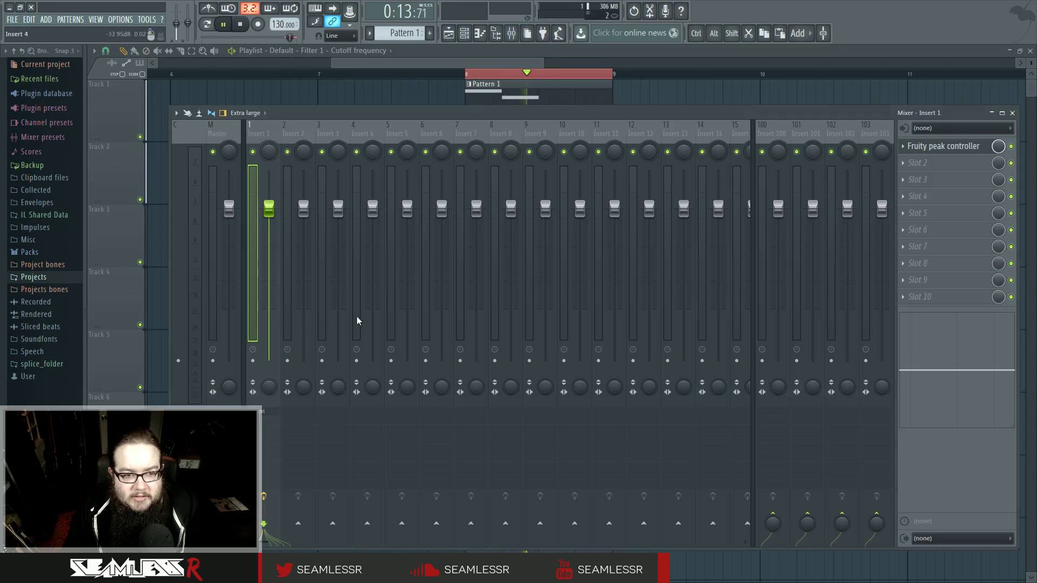
{"action": "left_click", "coordinate": [952, 148]}
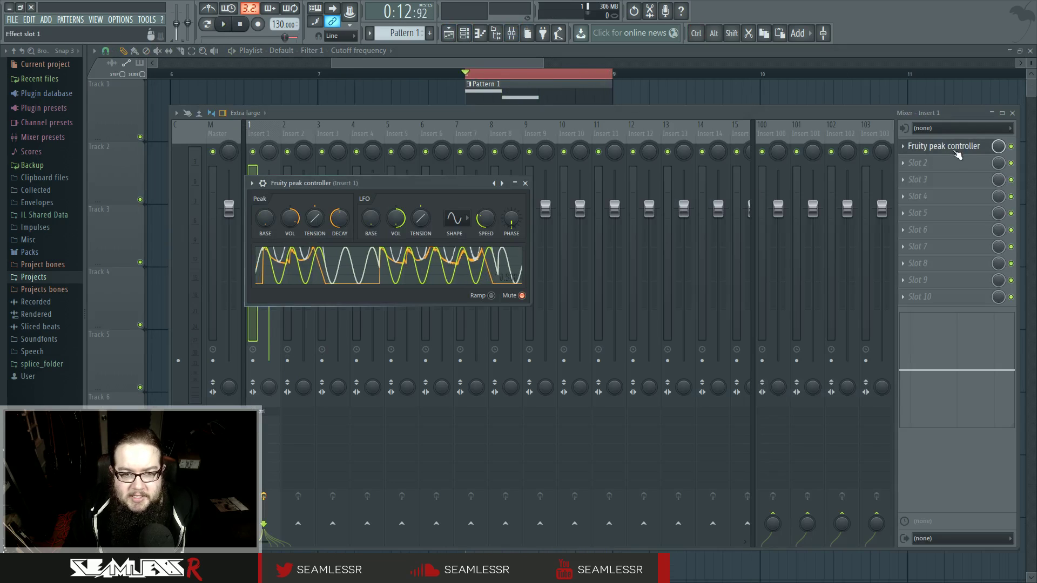
{"action": "left_click", "coordinate": [522, 296]}
{"action": "key", "text": "space"}
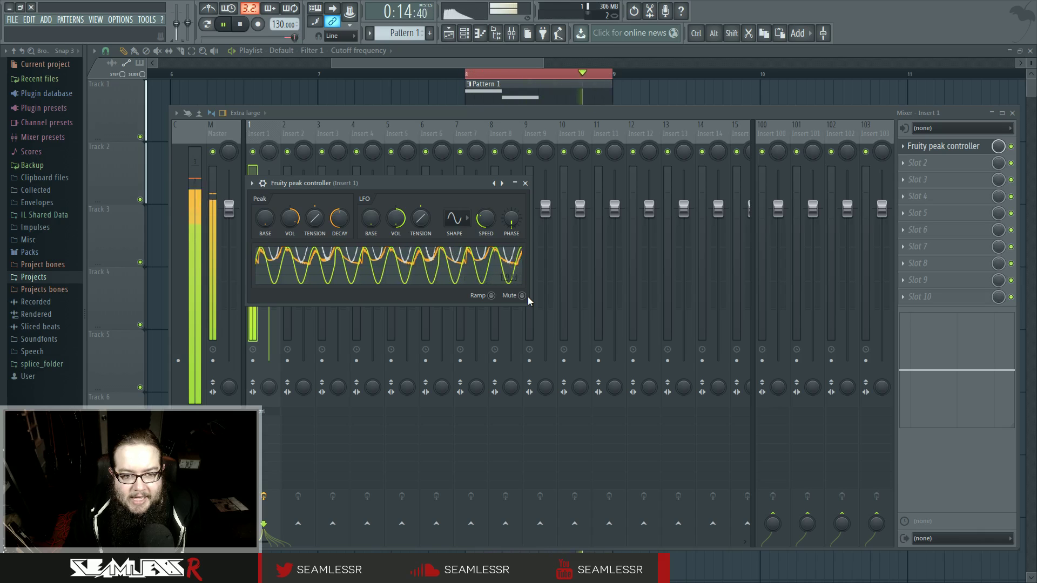
{"action": "key", "text": "space"}
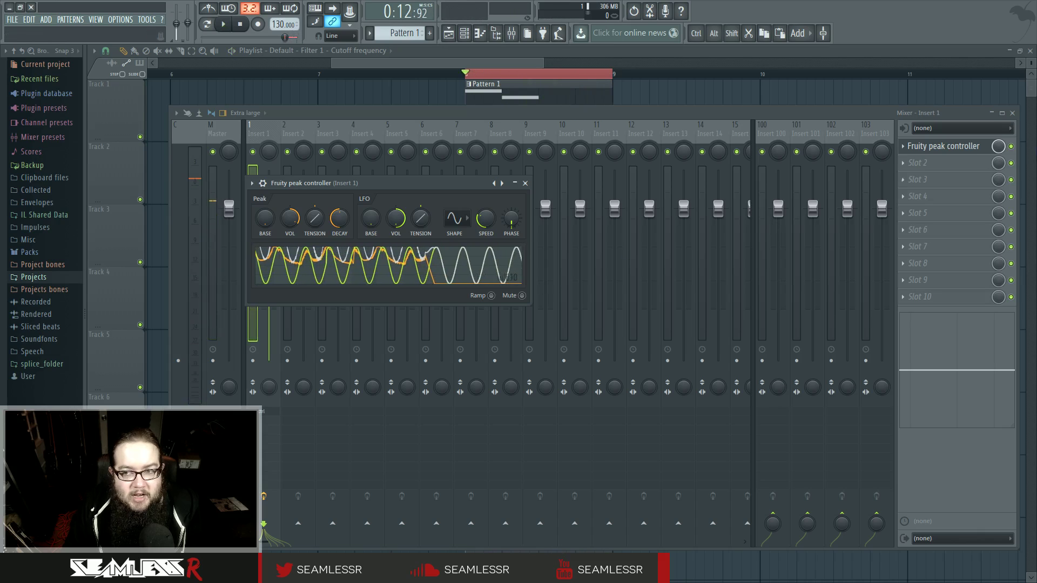
Play the loop again and close the mixer and the Fruity Peak Controller window.
{"action": "key", "text": "space"}
{"action": "left_click", "coordinate": [1012, 113]}
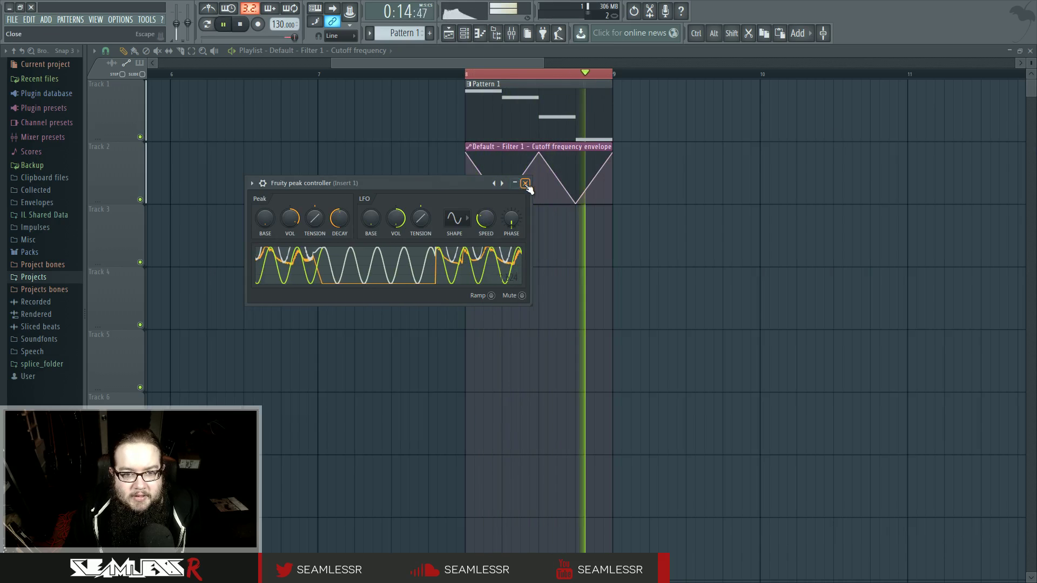
{"action": "key", "text": "space"}
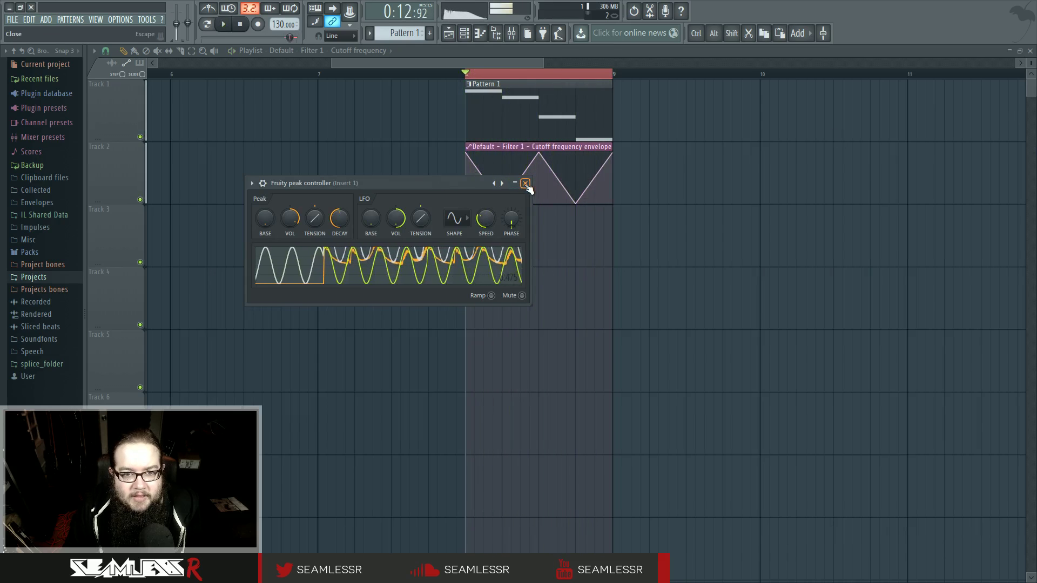
{"action": "left_click", "coordinate": [525, 184]}
Add cutoff envelope points in bar 8, with peaks 1.25 and 3 beats in and minimums 1.5 and 2.5 beats in, while playing the loop.
{"action": "scroll", "coordinate": [492, 162], "scroll_direction": "up", "scroll_amount": 2}
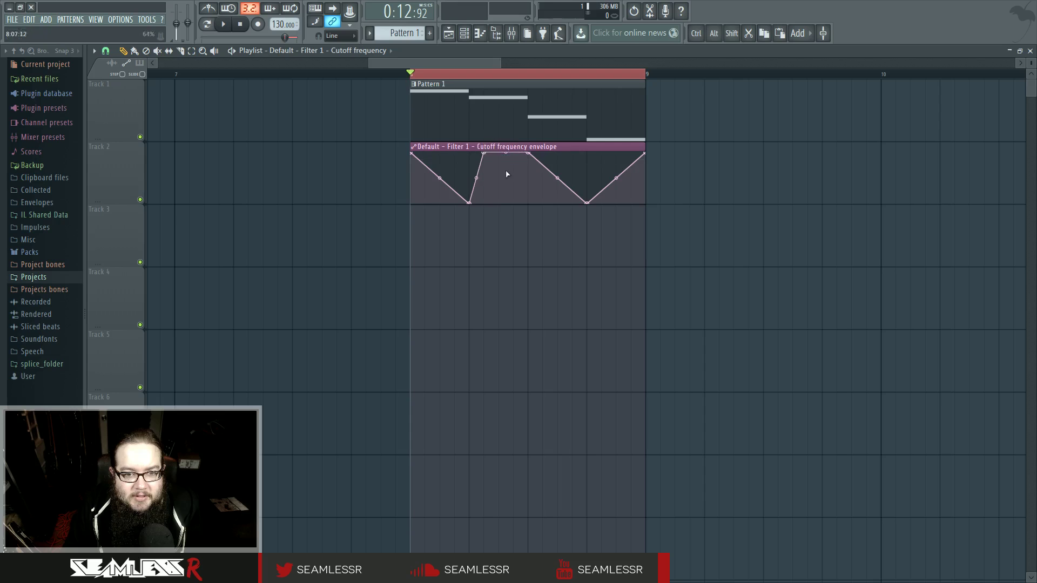
{"action": "right_click", "coordinate": [500, 203]}
{"action": "key", "text": "space"}
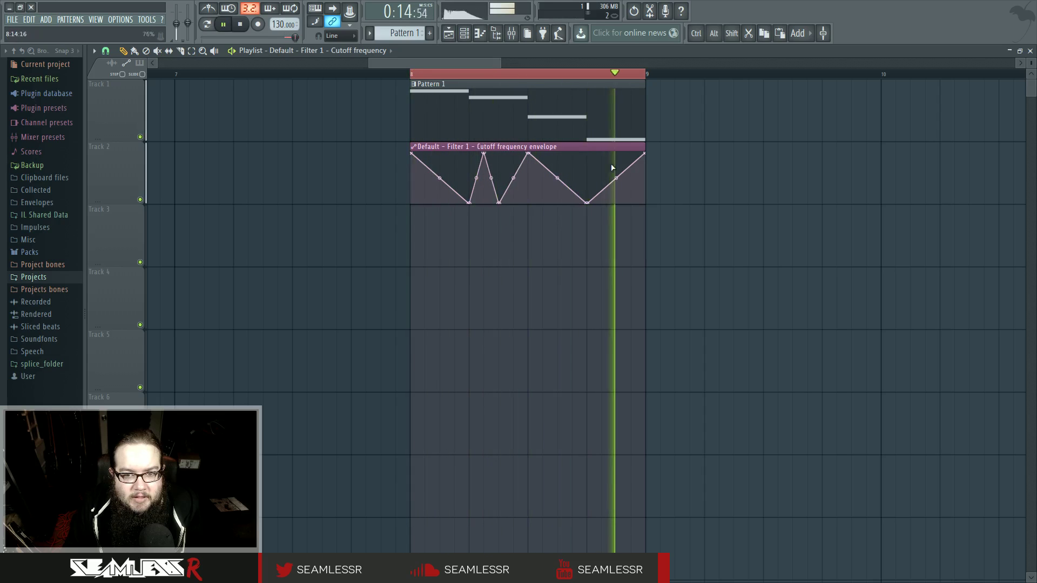
{"action": "right_click", "coordinate": [591, 159]}
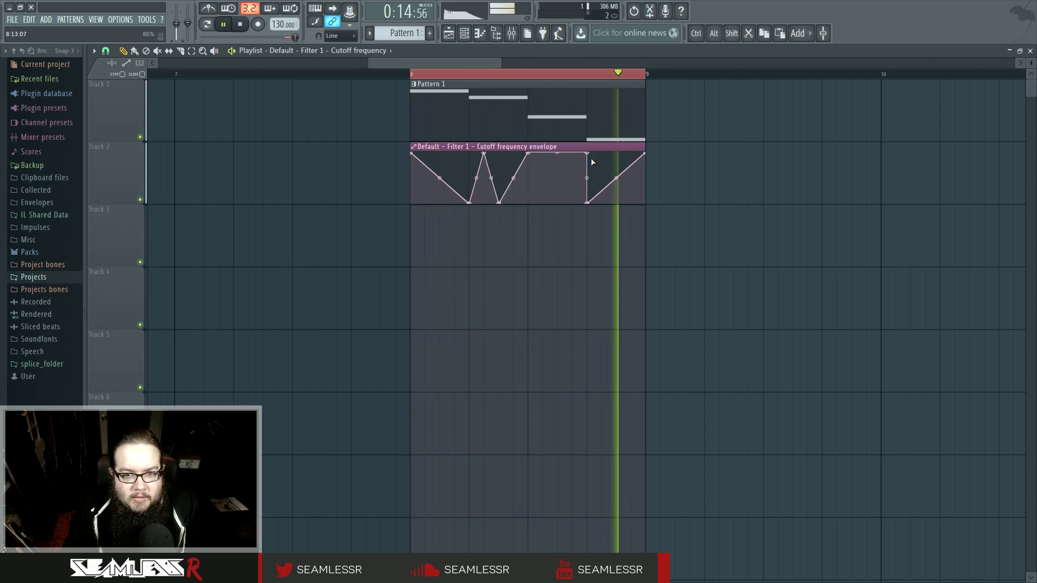
{"action": "left_click_drag", "start_coordinate": [558, 154], "coordinate": [558, 202]}
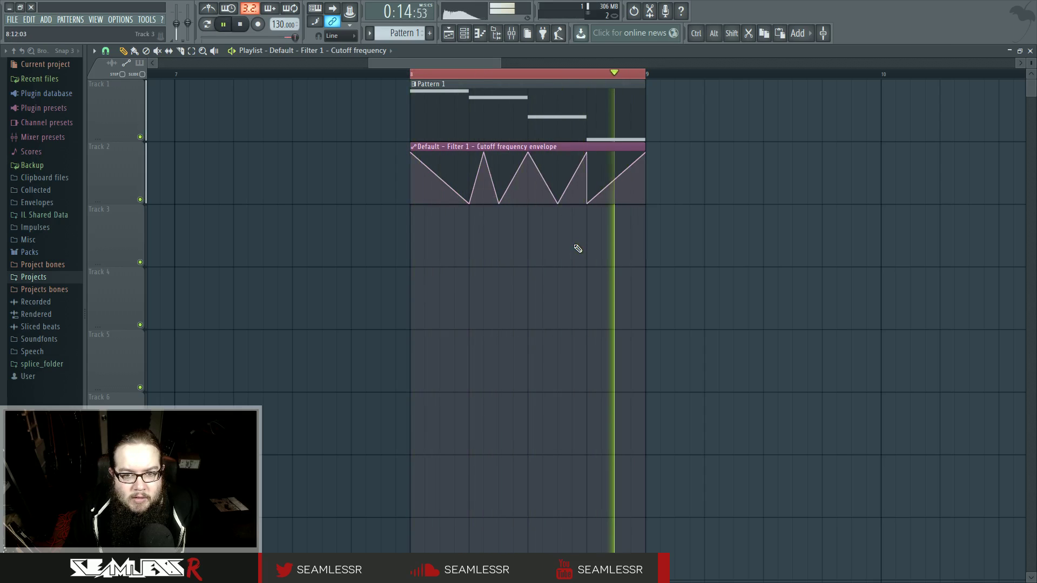
{"action": "scroll", "coordinate": [580, 249], "scroll_direction": "down", "scroll_amount": 1}
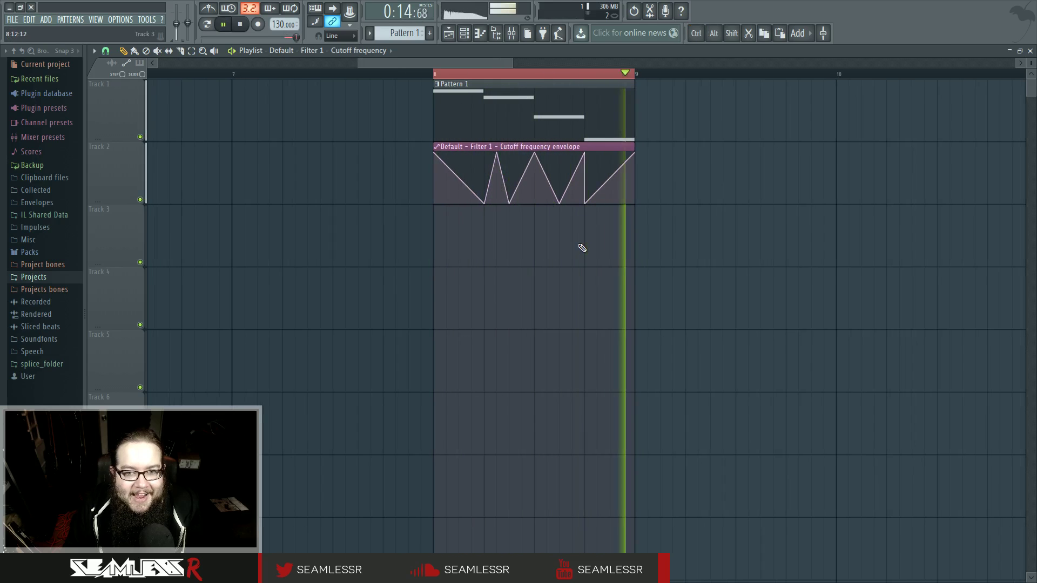
{"action": "key", "text": "space"}
Open the cutoff automation clip's channel settings, enable its LFO and set the LFO amount to 100%.
{"action": "scroll", "coordinate": [580, 246], "scroll_direction": "up", "scroll_amount": 3}
{"action": "left_click_drag", "start_coordinate": [544, 241], "coordinate": [588, 247]}
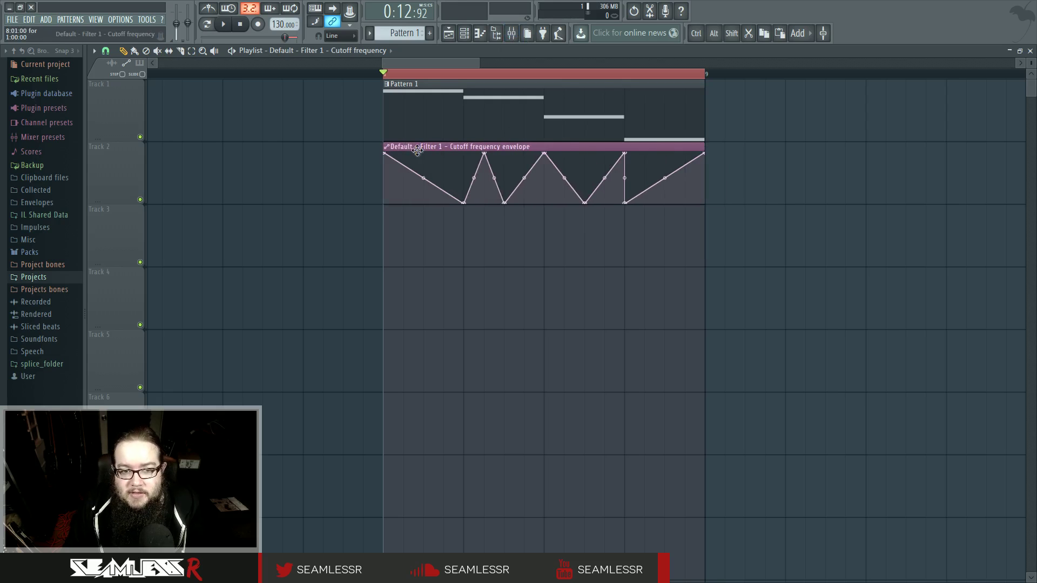
{"action": "left_click", "coordinate": [389, 148]}
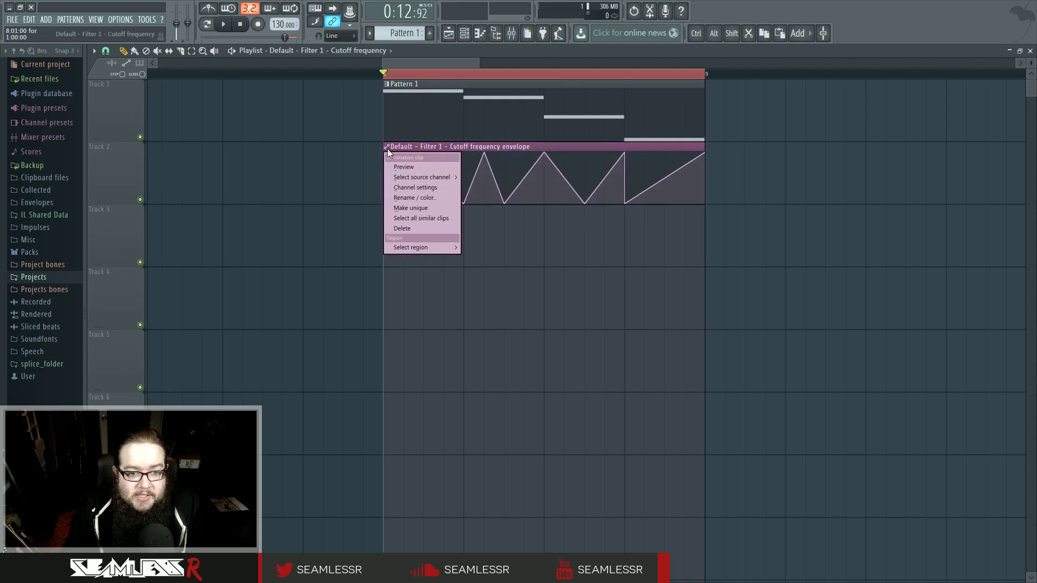
{"action": "left_click", "coordinate": [421, 188]}
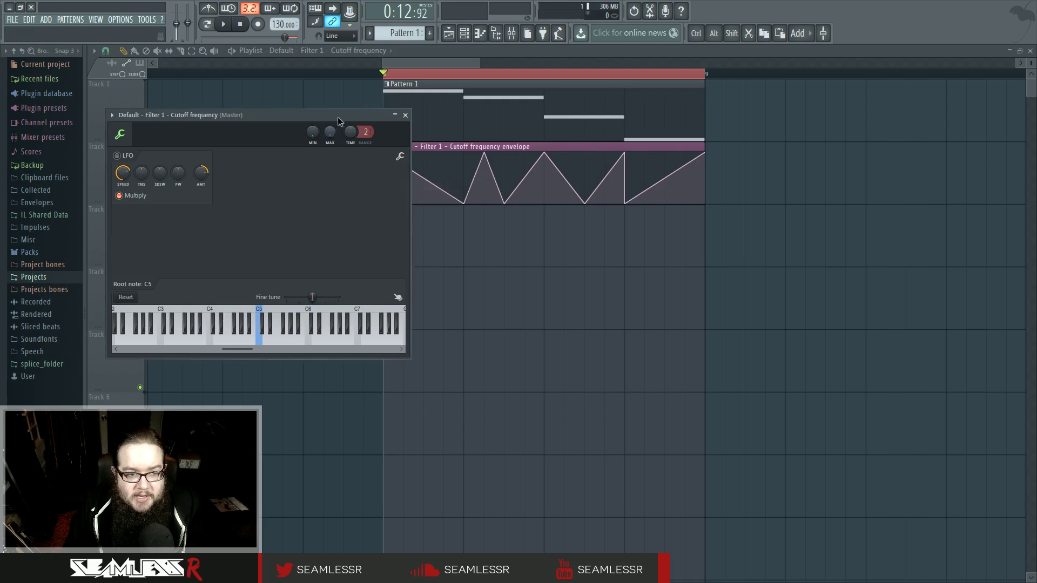
{"action": "left_click_drag", "start_coordinate": [336, 133], "coordinate": [668, 211]}
{"action": "left_click", "coordinate": [450, 234]}
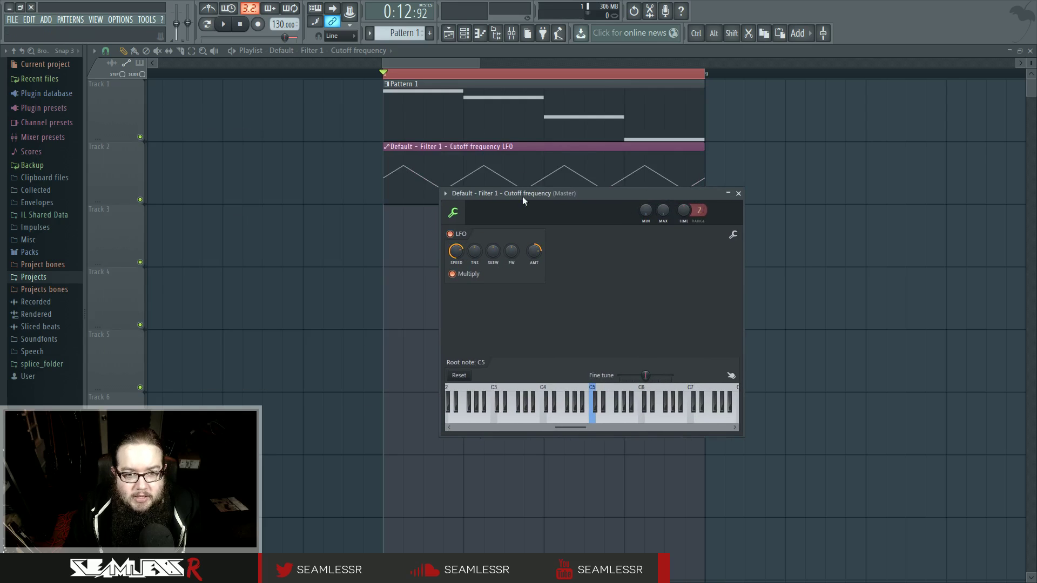
{"action": "left_click_drag", "start_coordinate": [523, 196], "coordinate": [521, 257]}
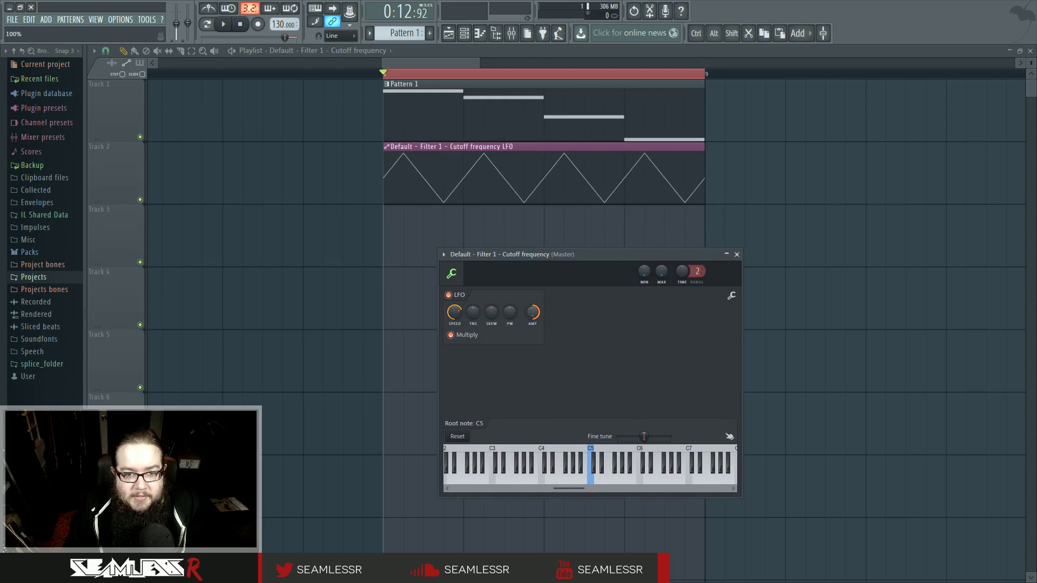
Play the loop while switching the clip LFO's Multiply option off and back on.
{"action": "key", "text": "space"}
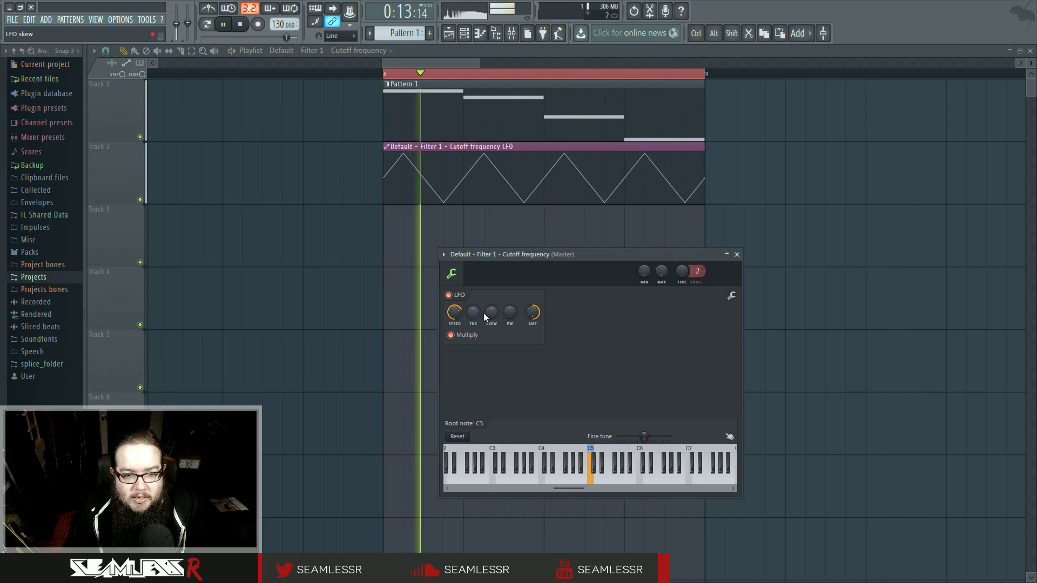
{"action": "left_click", "coordinate": [463, 335]}
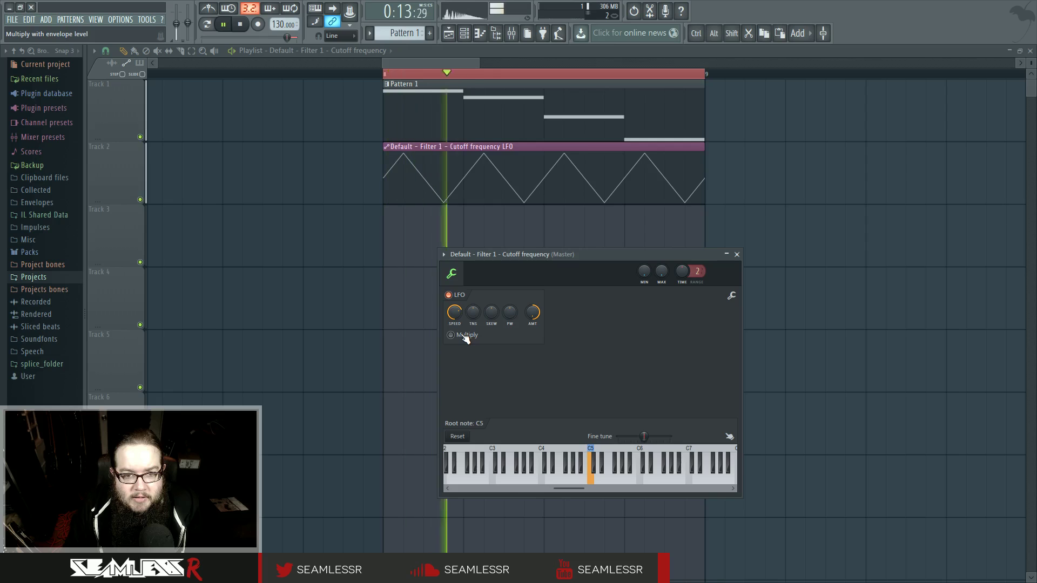
{"action": "left_click", "coordinate": [466, 336]}
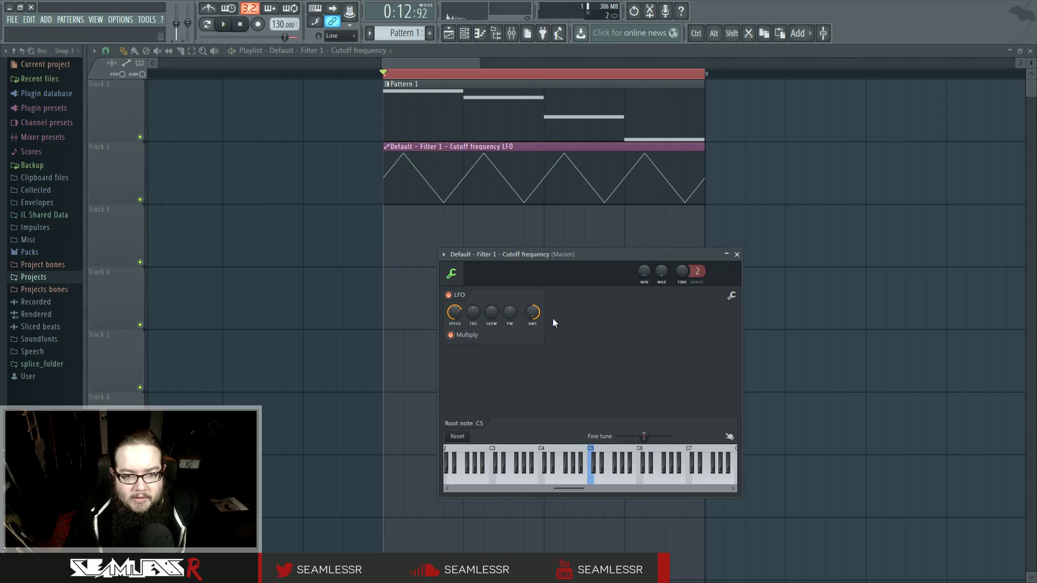
Stop the loop, lower the cutoff clip LFO's amount, disable the LFO and close the clip's channel settings.
{"action": "key", "text": "space"}
{"action": "left_click_drag", "start_coordinate": [533, 313], "coordinate": [533, 345]}
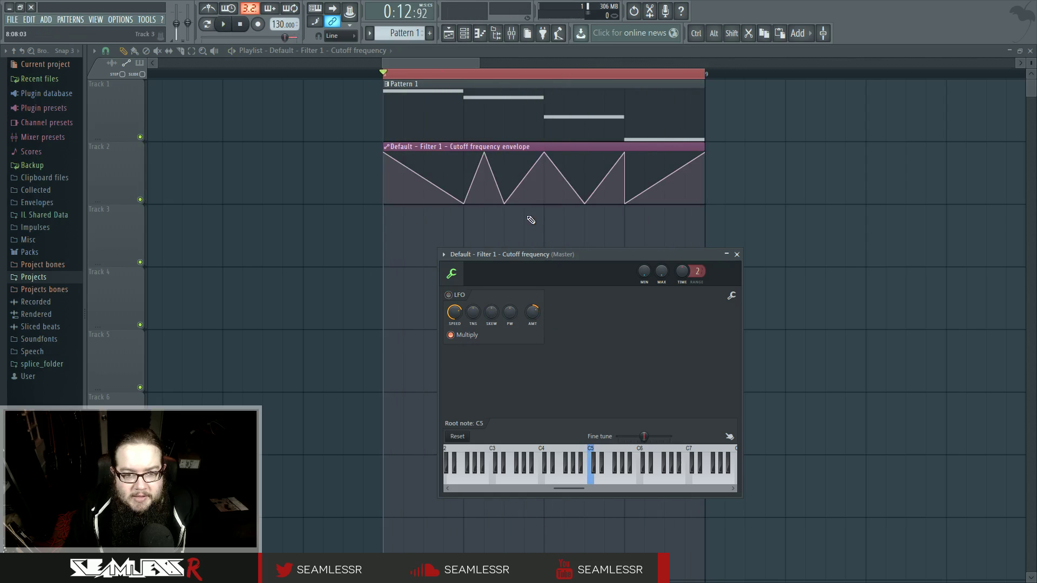
{"action": "mouse_move", "coordinate": [583, 154]}
{"action": "left_mouse_down"}
{"action": "mouse_move", "coordinate": [601, 153]}
{"action": "mouse_move", "coordinate": [581, 154]}
{"action": "left_mouse_up"}
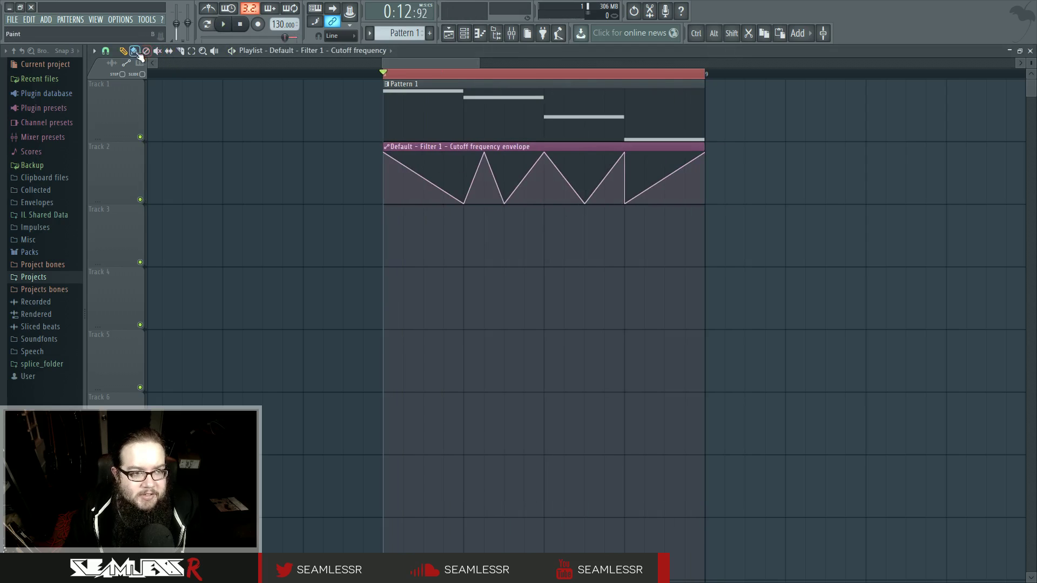
Delete all seven intermediate points of the cutoff envelope in bar 8, keeping only its start and end points.
{"action": "left_click", "coordinate": [386, 148]}
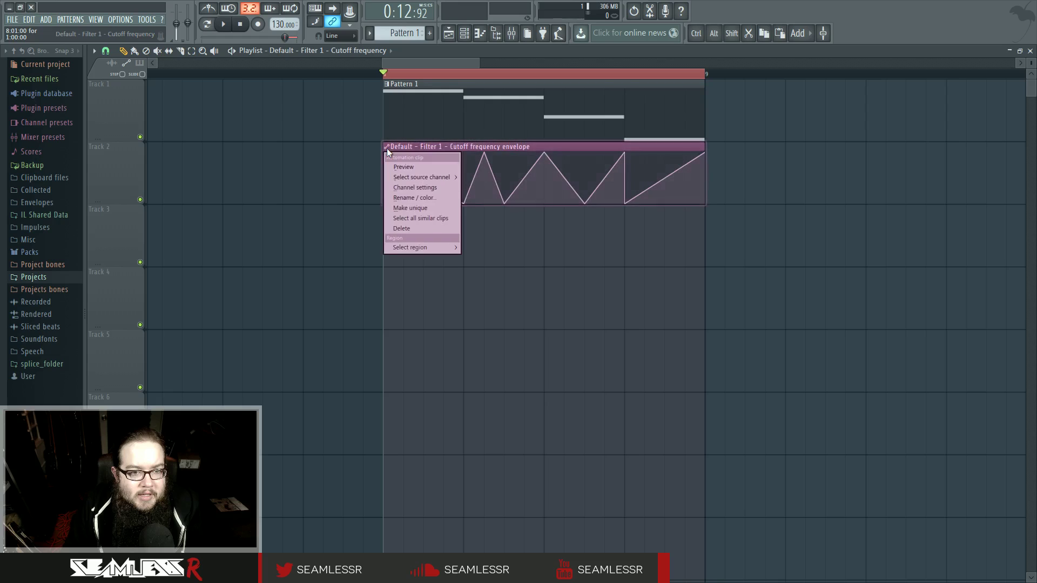
{"action": "left_click", "coordinate": [506, 191]}
{"action": "right_click", "coordinate": [466, 204]}
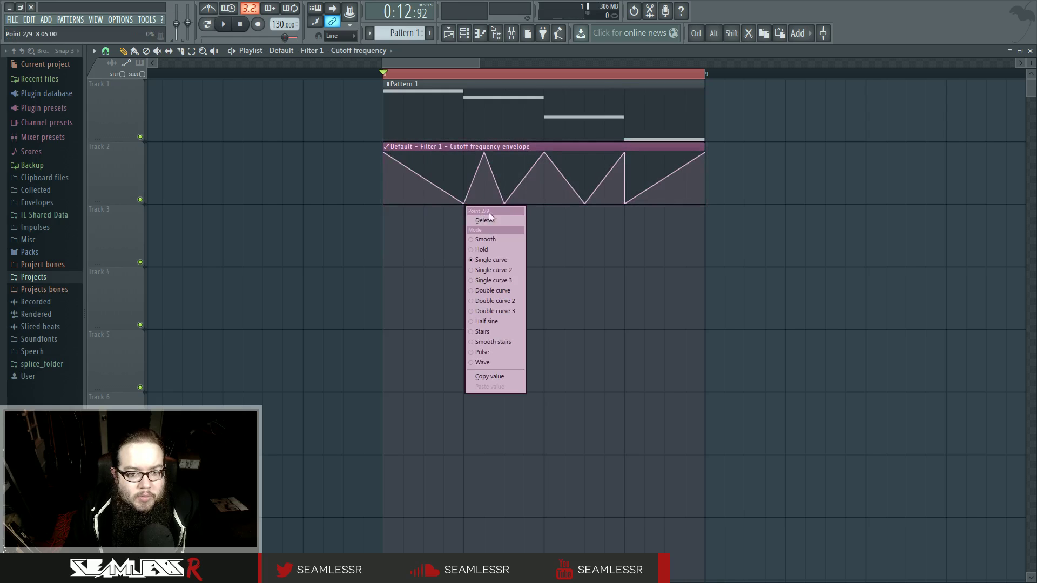
{"action": "left_click", "coordinate": [490, 220]}
{"action": "right_click", "coordinate": [485, 153]}
{"action": "left_click", "coordinate": [494, 166]}
{"action": "right_click", "coordinate": [504, 204]}
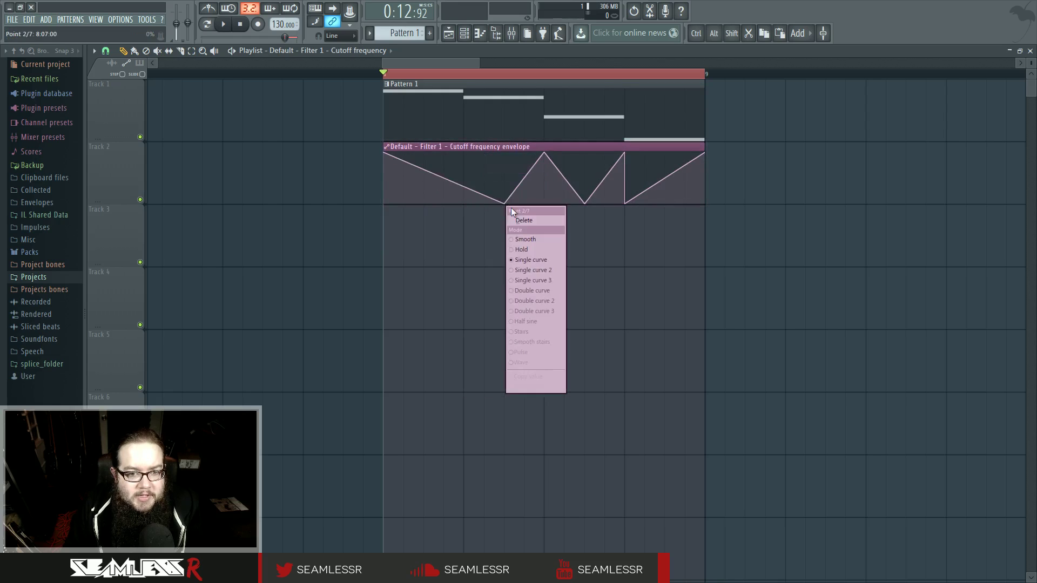
{"action": "left_click", "coordinate": [523, 220]}
{"action": "right_click", "coordinate": [545, 154]}
{"action": "left_click", "coordinate": [558, 165]}
{"action": "right_click", "coordinate": [585, 205]}
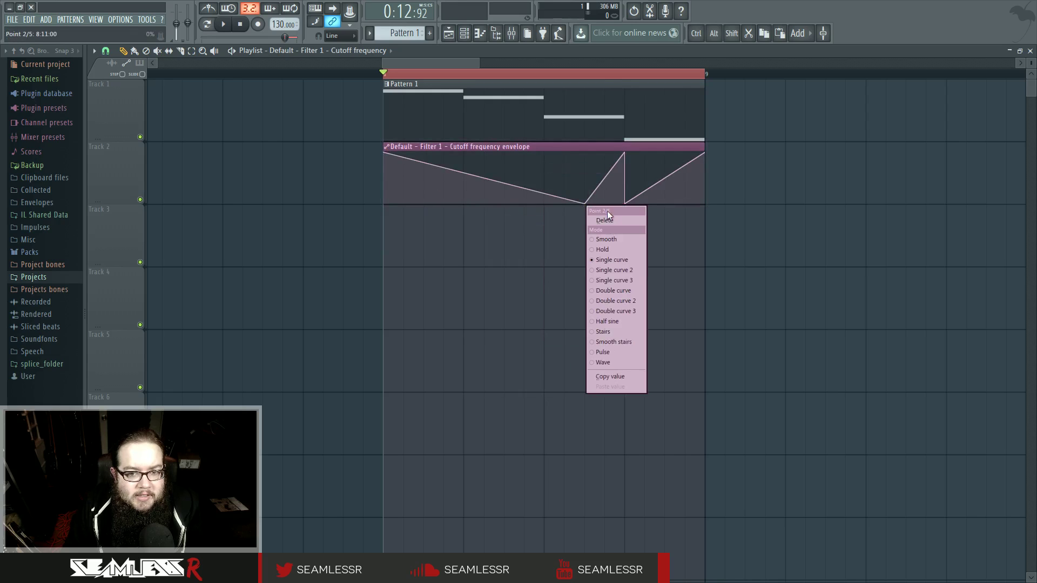
{"action": "left_click", "coordinate": [605, 221]}
{"action": "right_click", "coordinate": [625, 154]}
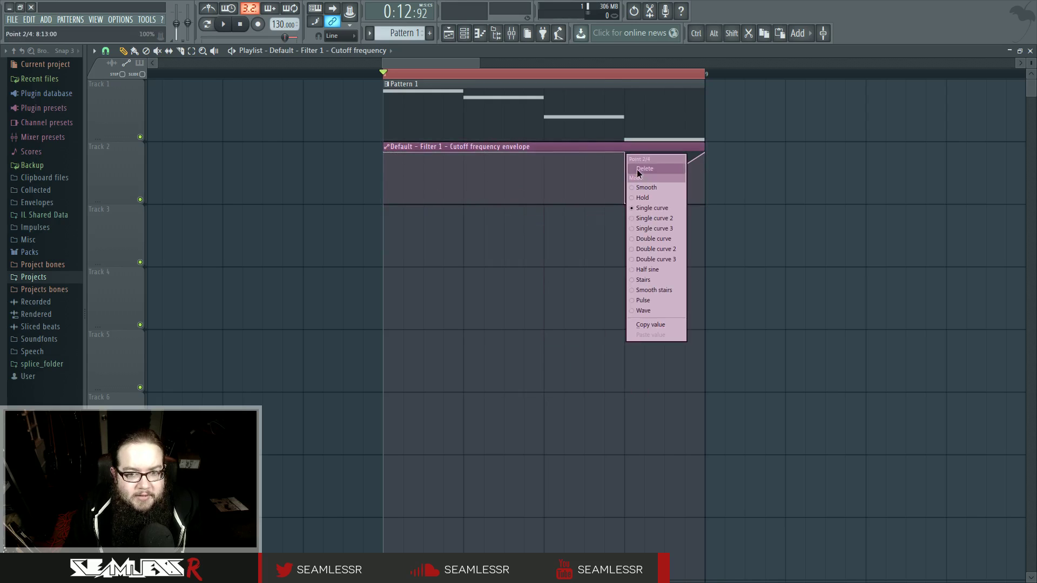
{"action": "left_click", "coordinate": [637, 167]}
{"action": "right_click", "coordinate": [625, 204]}
{"action": "left_click", "coordinate": [643, 220]}
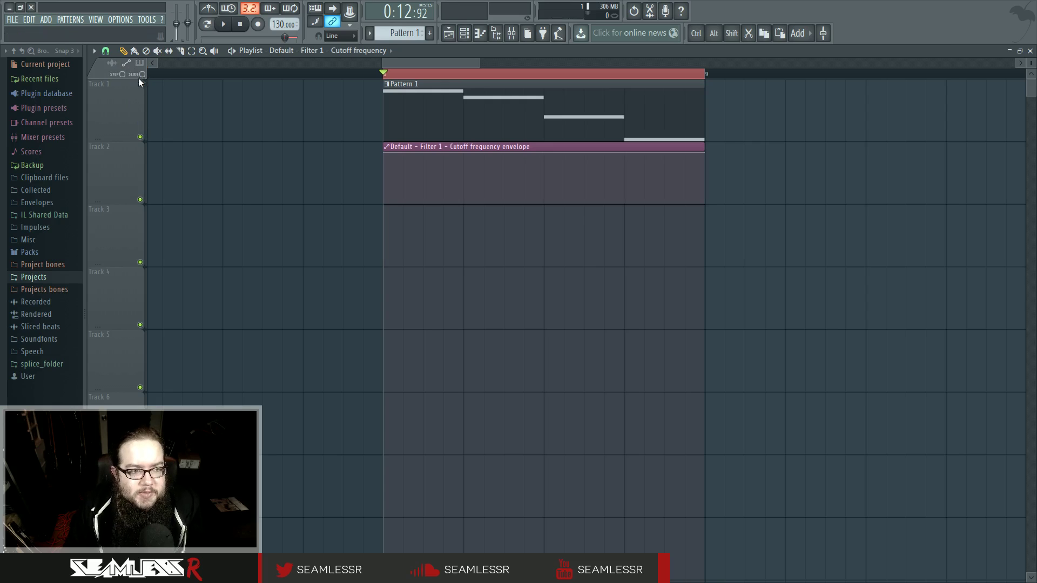
Add individual points to the cutoff envelope and draw a freehand wave-shaped curve across most of the clip.
{"action": "left_click_drag", "start_coordinate": [543, 158], "coordinate": [443, 180]}
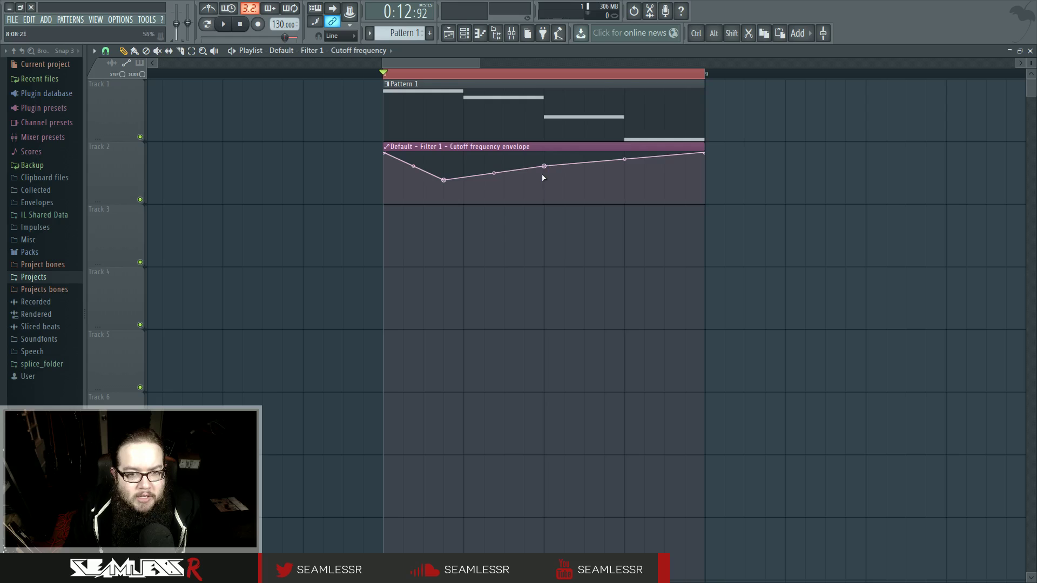
{"action": "right_click", "coordinate": [497, 194]}
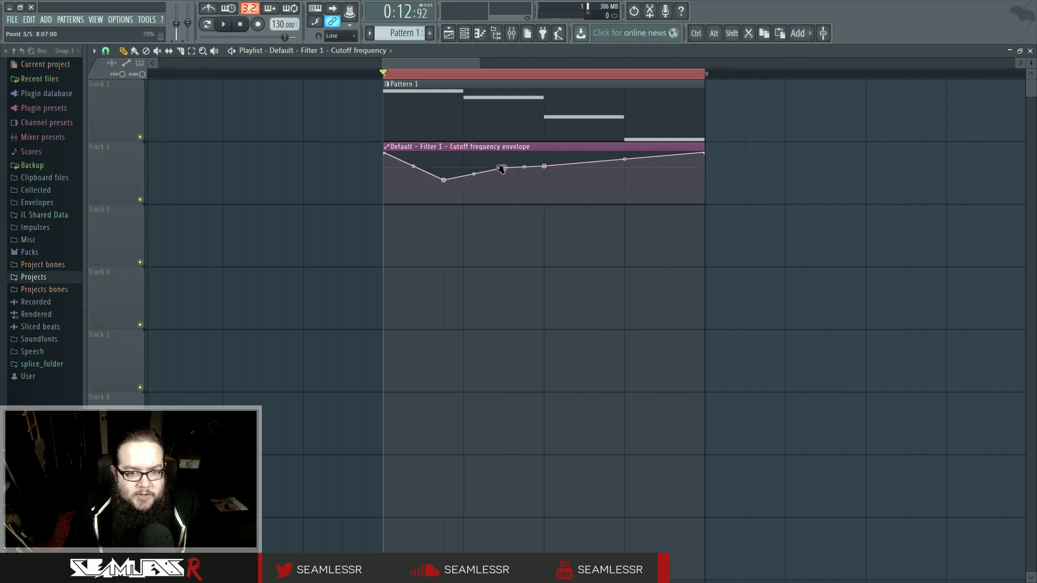
{"action": "left_click_drag", "start_coordinate": [512, 154], "coordinate": [505, 184]}
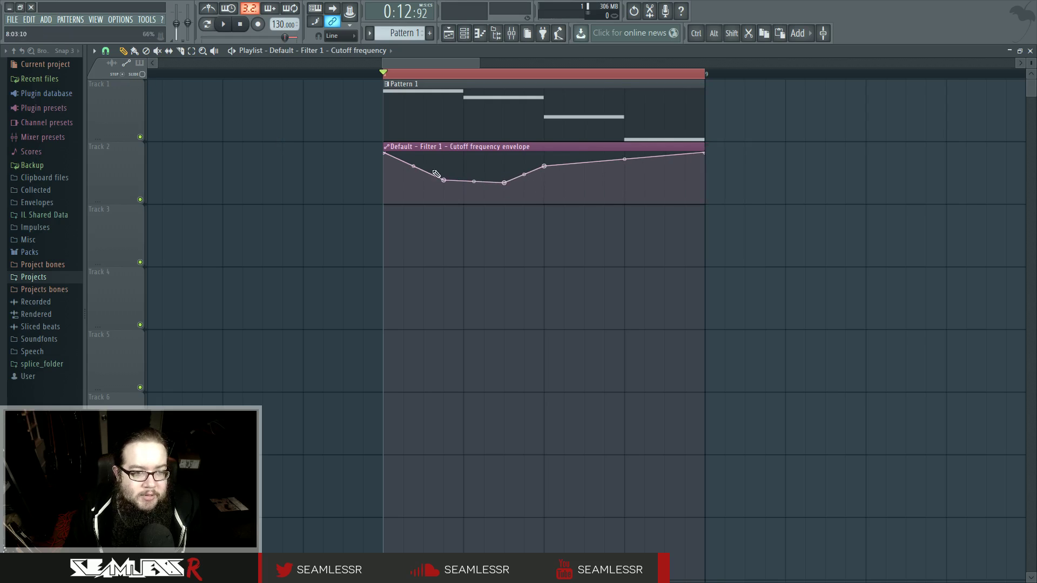
{"action": "mouse_move", "coordinate": [461, 178]}
{"action": "left_mouse_down"}
{"action": "mouse_move", "coordinate": [504, 156]}
{"action": "mouse_move", "coordinate": [524, 191]}
{"action": "mouse_move", "coordinate": [617, 159]}
{"action": "mouse_move", "coordinate": [679, 195]}
{"action": "left_mouse_up"}
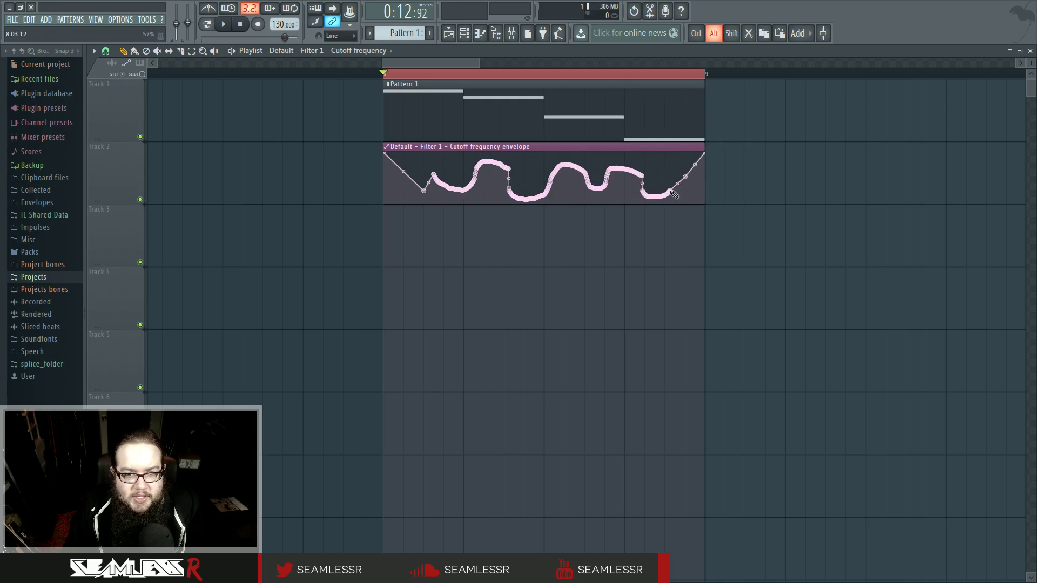
{"action": "left_click_drag", "start_coordinate": [674, 194], "coordinate": [680, 164]}
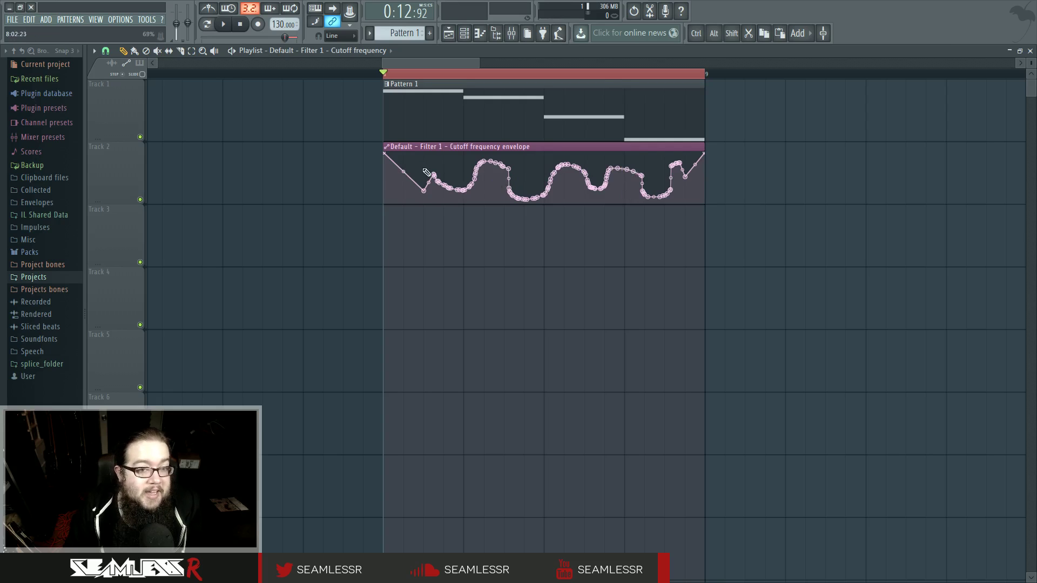
{"action": "mouse_move", "coordinate": [424, 189]}
{"action": "left_mouse_down"}
{"action": "mouse_move", "coordinate": [475, 169]}
{"action": "mouse_move", "coordinate": [547, 184]}
{"action": "mouse_move", "coordinate": [634, 166]}
{"action": "mouse_move", "coordinate": [690, 174]}
{"action": "left_mouse_up"}
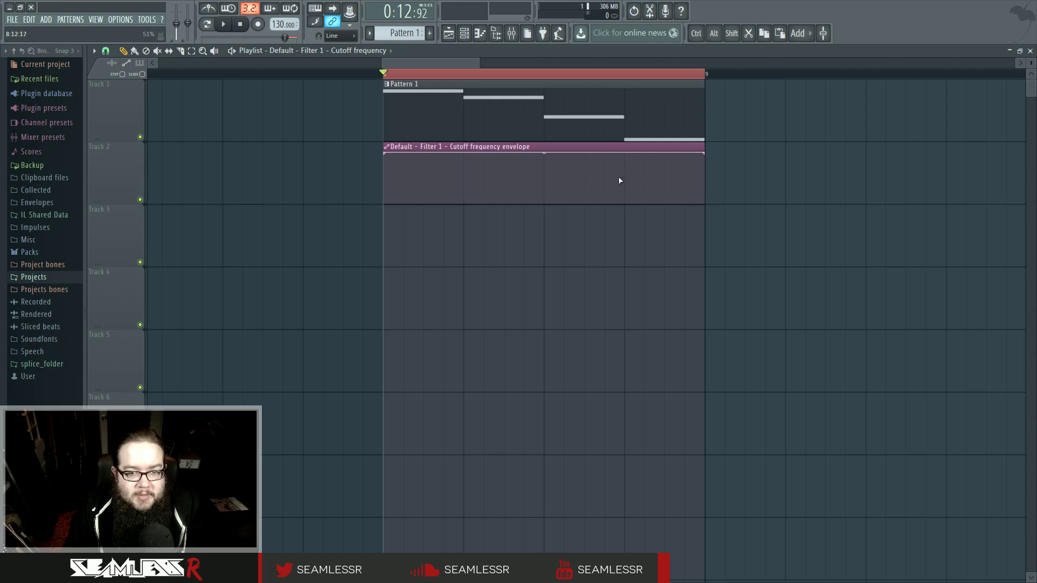
Play the loop, enable the LFO in the cutoff clip's channel settings and raise its amount to the maximum.
{"action": "key", "text": "space"}
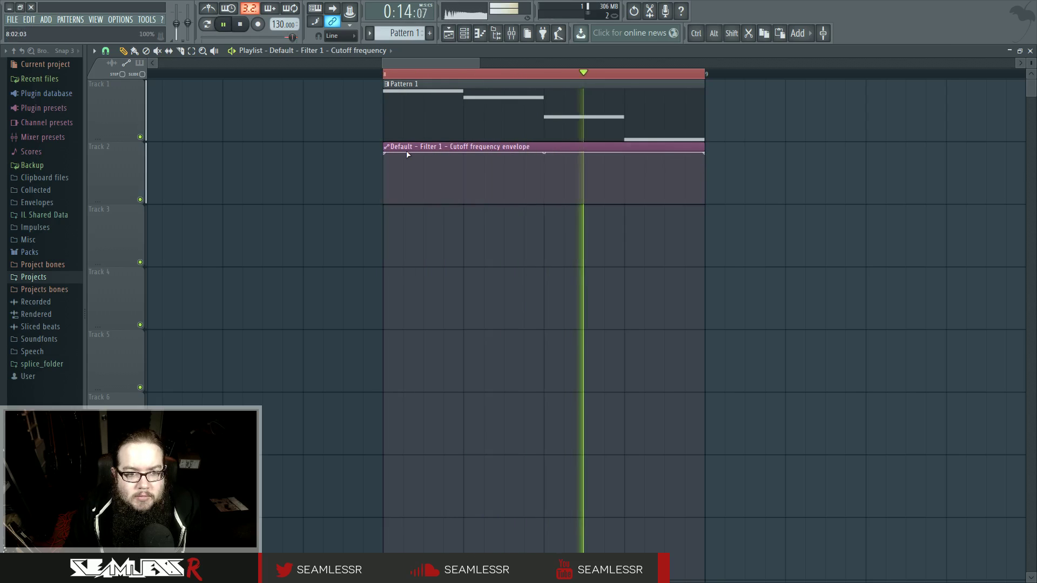
{"action": "double_click", "coordinate": [407, 149]}
{"action": "left_click", "coordinate": [448, 295]}
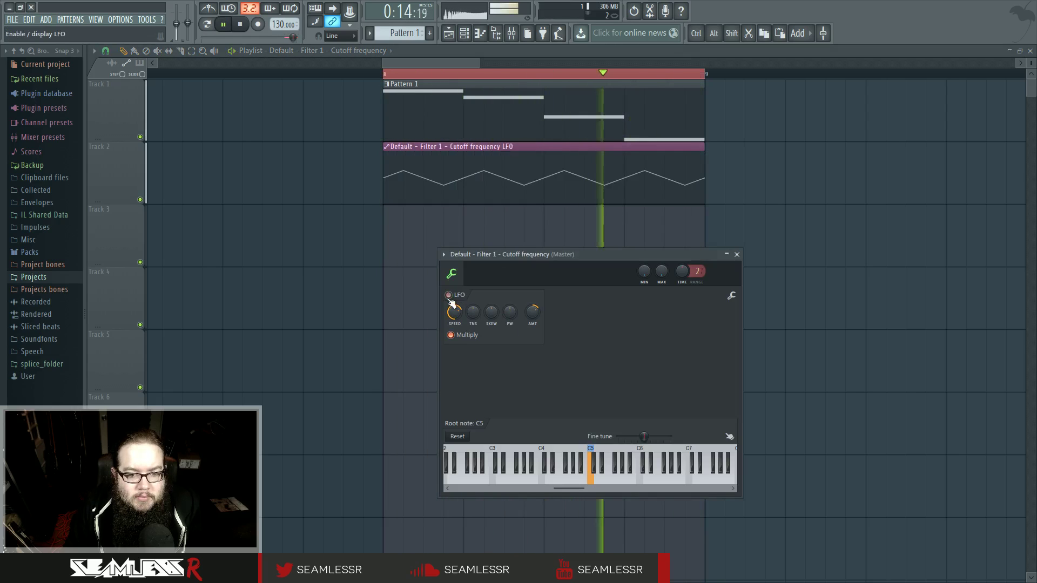
{"action": "left_click_drag", "start_coordinate": [533, 313], "coordinate": [533, 264]}
Adjust the cutoff clip LFO's speed, tension, skew and pulse width while the loop plays.
{"action": "left_click_drag", "start_coordinate": [457, 312], "coordinate": [490, 356]}
{"action": "left_click_drag", "start_coordinate": [473, 315], "coordinate": [506, 296]}
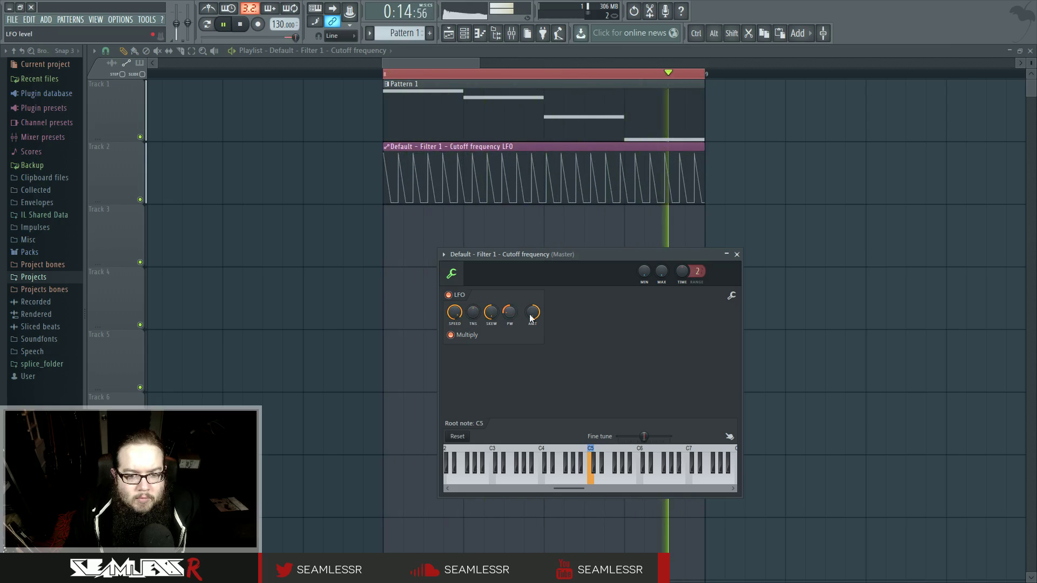
{"action": "left_click_drag", "start_coordinate": [460, 314], "coordinate": [460, 334]}
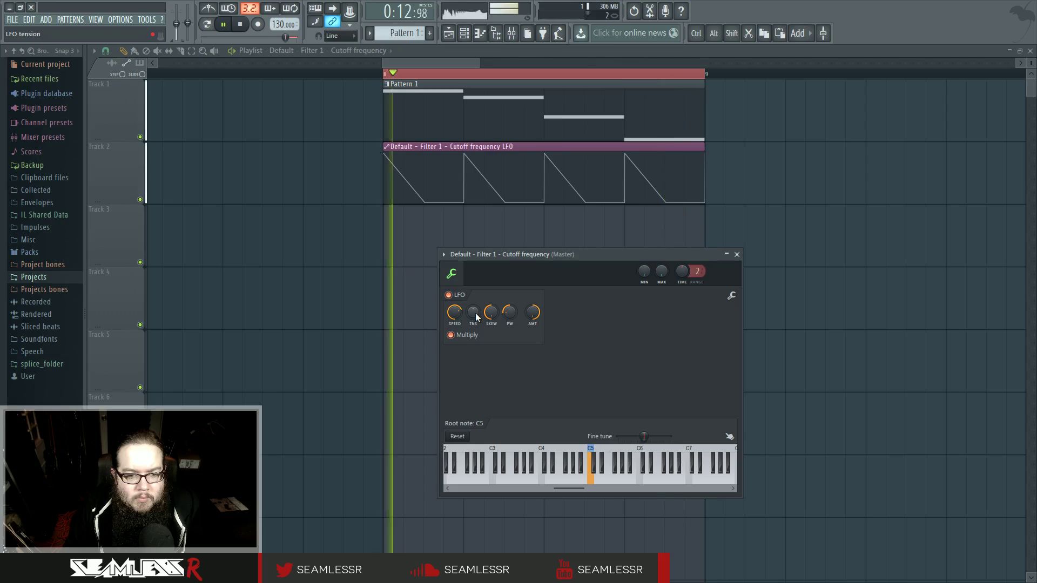
{"action": "left_click_drag", "start_coordinate": [475, 314], "coordinate": [491, 220]}
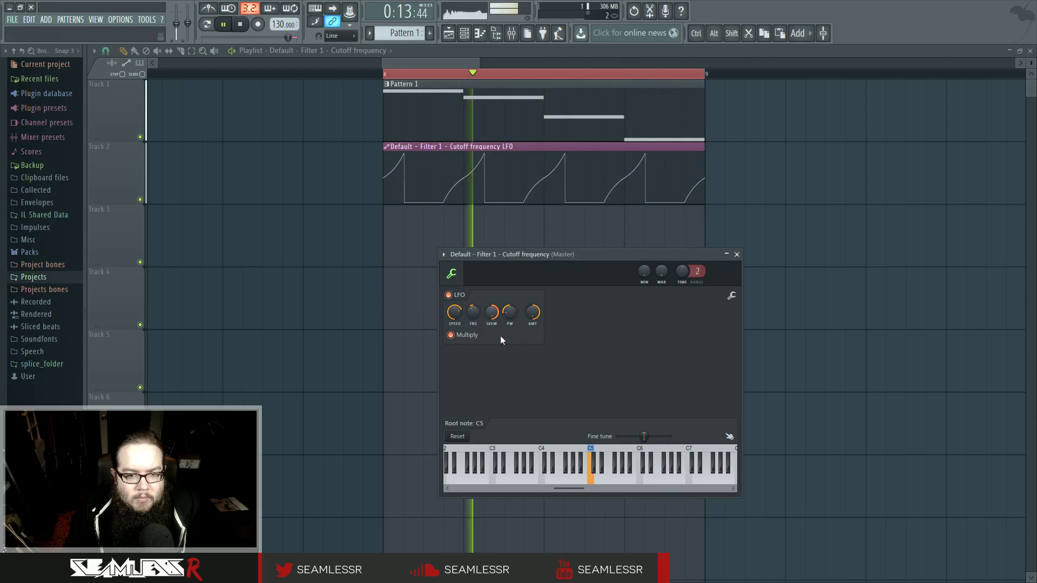
{"action": "left_click_drag", "start_coordinate": [510, 313], "coordinate": [510, 270]}
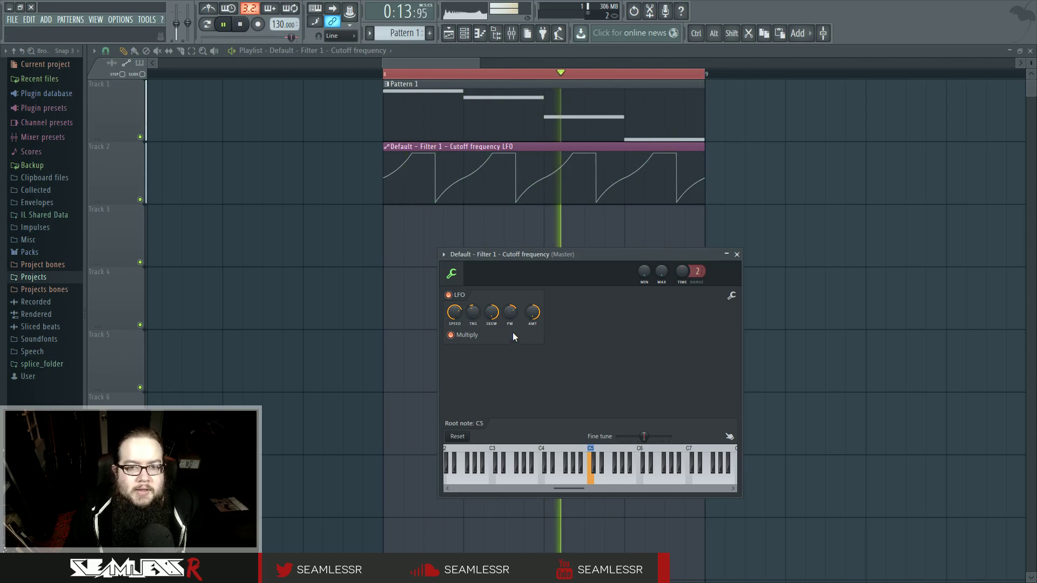
Add envelope points under the clip LFO, with minimums 1 and 2.5 beats in and a peak 2 beats in, and play the loop.
{"action": "key", "text": "space"}
{"action": "right_click", "coordinate": [459, 189]}
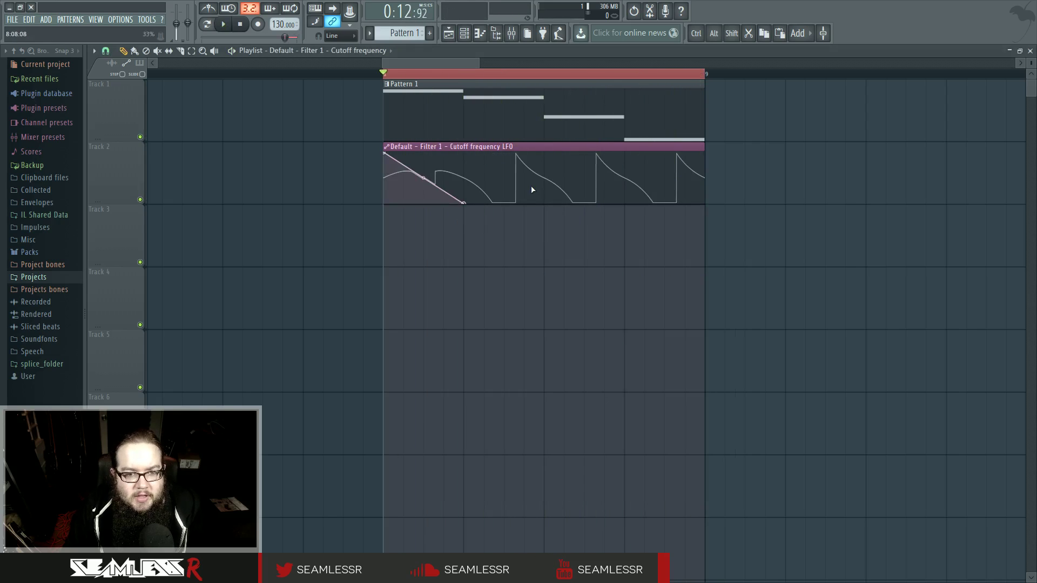
{"action": "right_click", "coordinate": [541, 178]}
{"action": "right_click", "coordinate": [599, 160]}
{"action": "right_click", "coordinate": [583, 198]}
{"action": "key", "text": "space"}
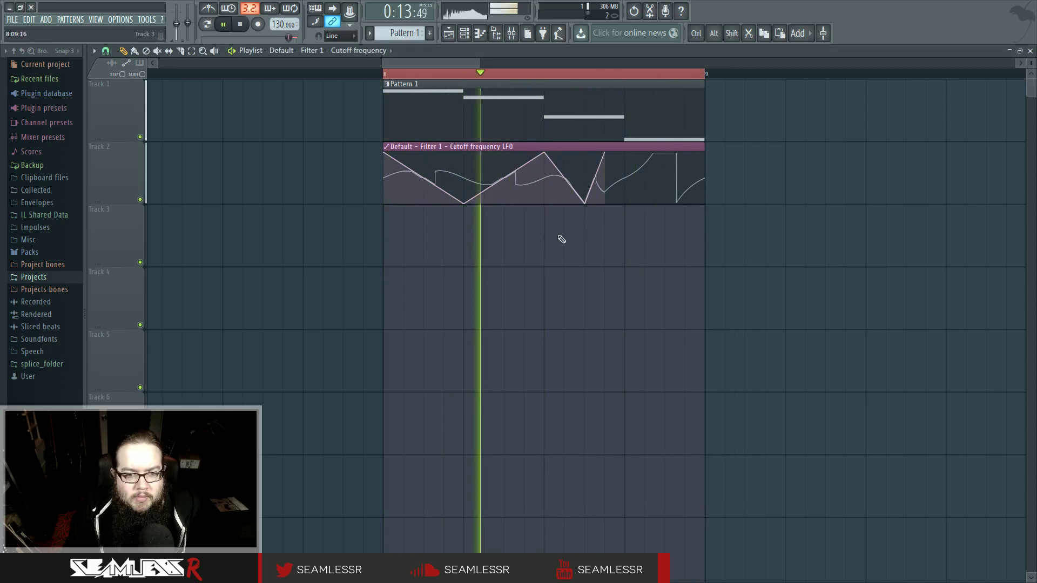
Stop the loop, delete the envelope peak 2 beats in and undo the recent point edits.
{"action": "key", "text": "space"}
{"action": "right_click", "coordinate": [545, 154]}
{"action": "left_click", "coordinate": [562, 171]}
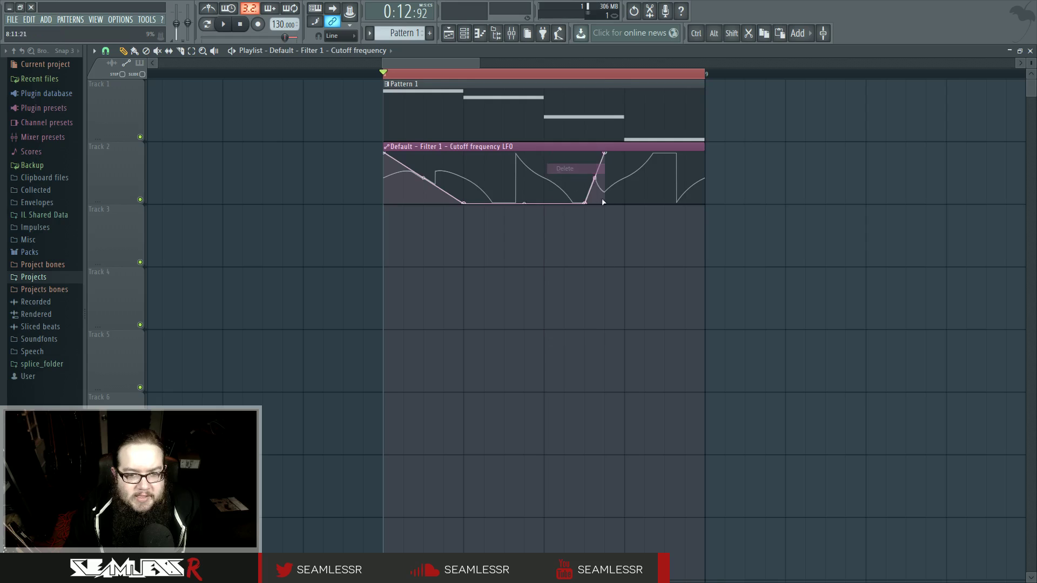
{"action": "key", "text": "ctrl+z"}
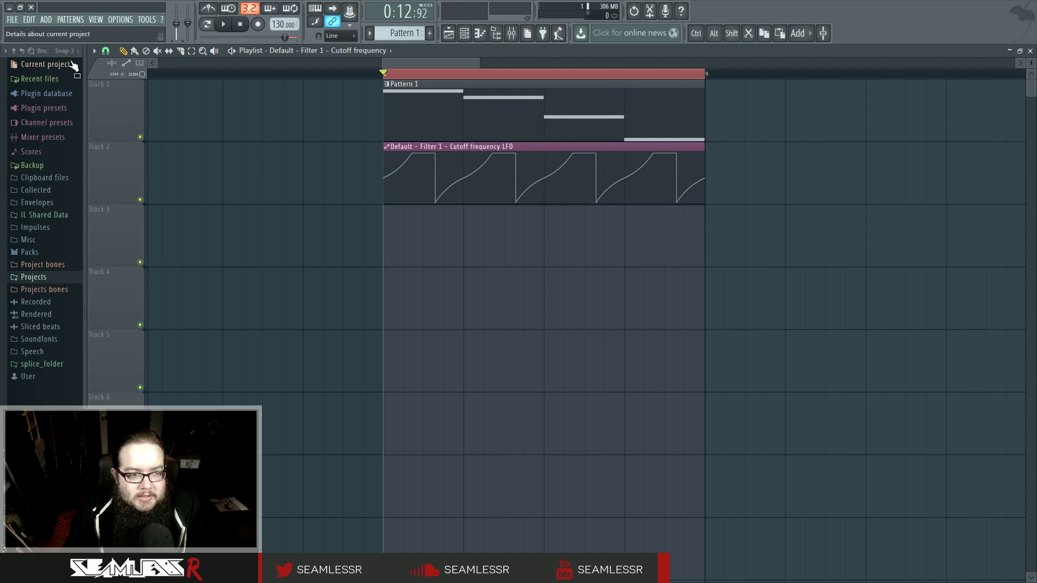
Disable the LFO in the cutoff clip's channel settings and close the window.
{"action": "double_click", "coordinate": [455, 148]}
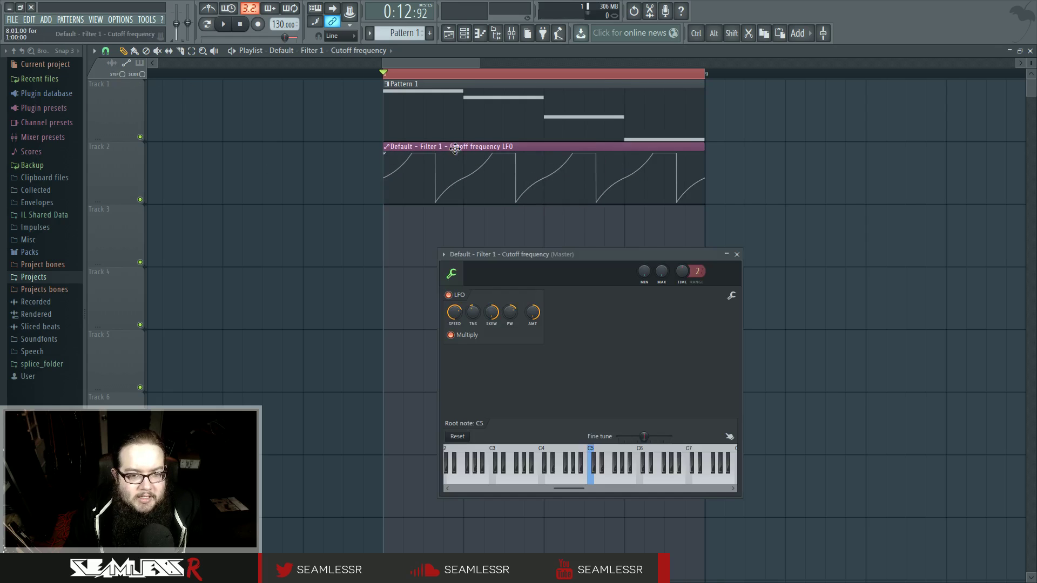
{"action": "left_click", "coordinate": [462, 296]}
{"action": "key", "text": "Escape"}
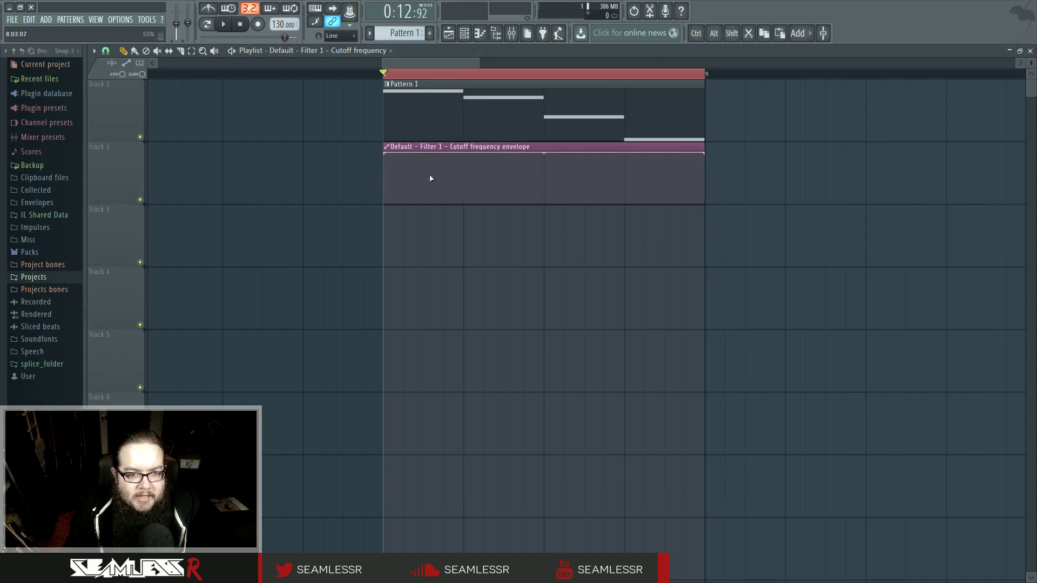
Add cutoff envelope minimums 0.5, 1.5, 2.5 and 3.5 beats into bar 8 and peaks 1.25 and 3.25 beats in, and play the loop.
{"action": "right_click", "coordinate": [424, 201]}
{"action": "right_click", "coordinate": [481, 176]}
{"action": "right_click", "coordinate": [505, 199]}
{"action": "right_click", "coordinate": [543, 158]}
{"action": "right_click", "coordinate": [580, 200]}
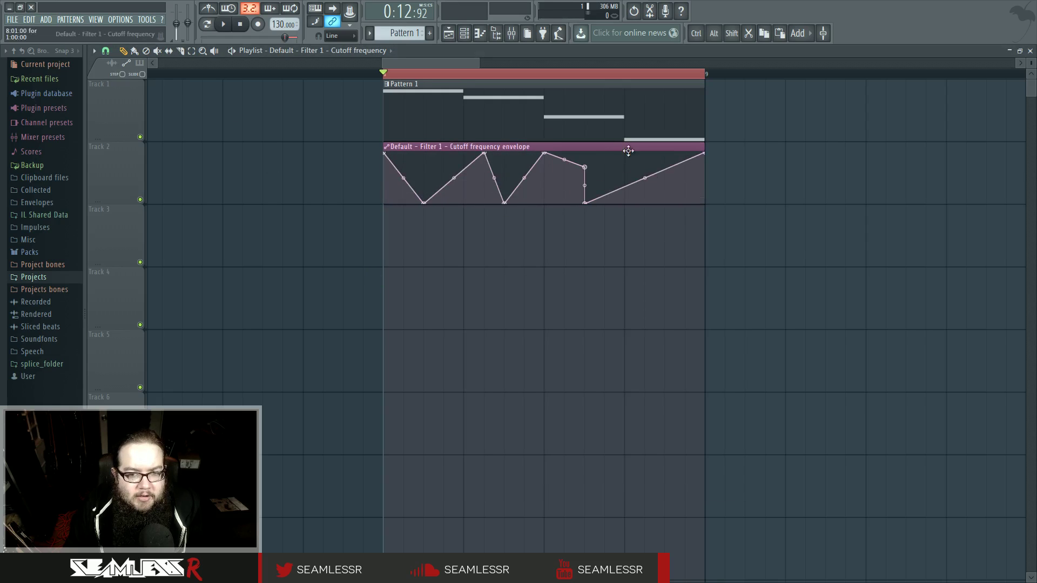
{"action": "right_click", "coordinate": [644, 154]}
{"action": "right_click", "coordinate": [664, 199]}
{"action": "key", "text": "space"}
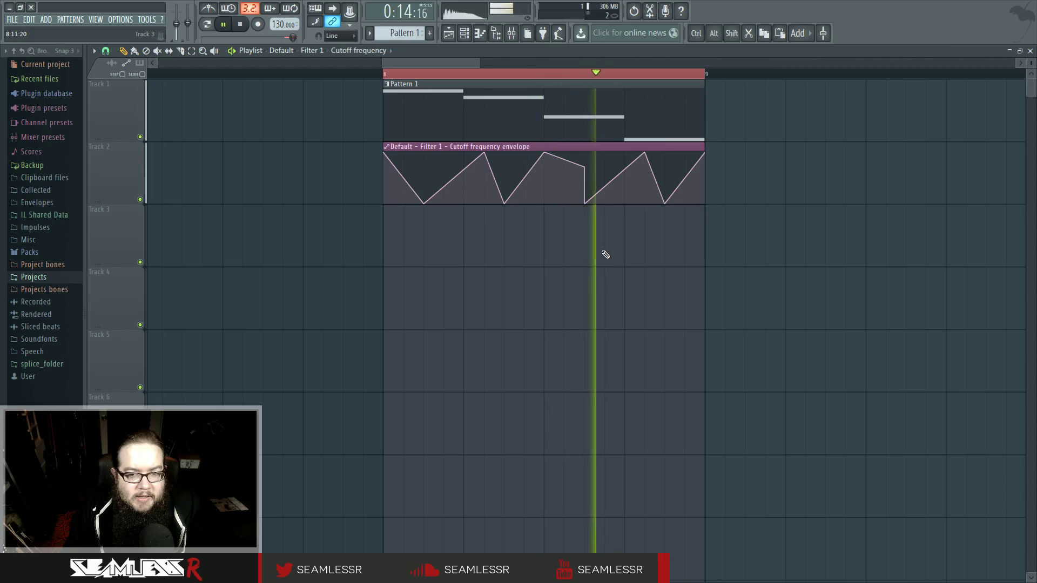
{"action": "key", "text": "space"}
Open the channel rack beside the plugin picker and add a Massive instrument channel to it.
{"action": "scroll", "coordinate": [603, 258], "scroll_direction": "down", "scroll_amount": 2}
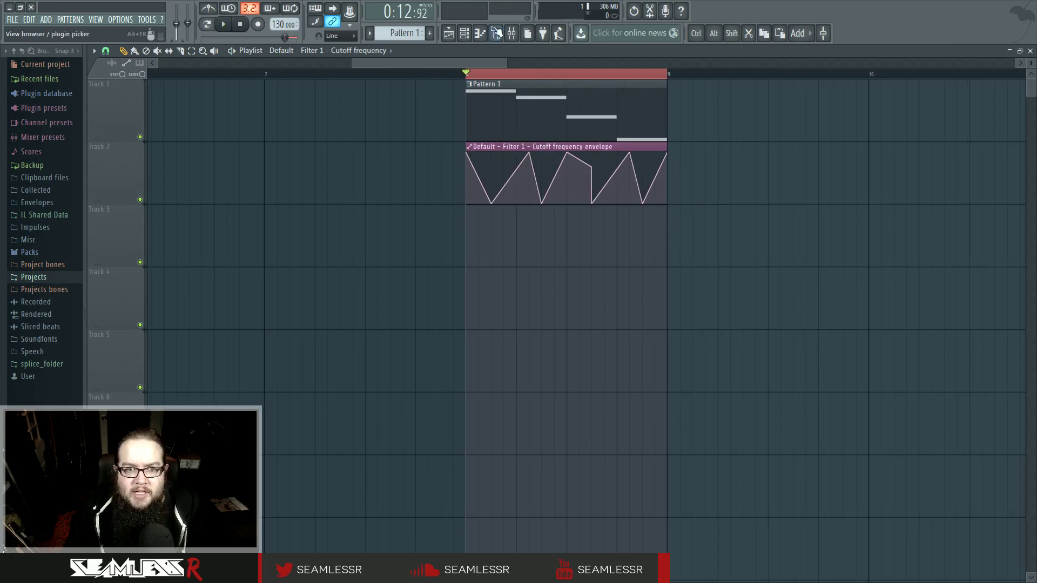
{"action": "left_click", "coordinate": [466, 34]}
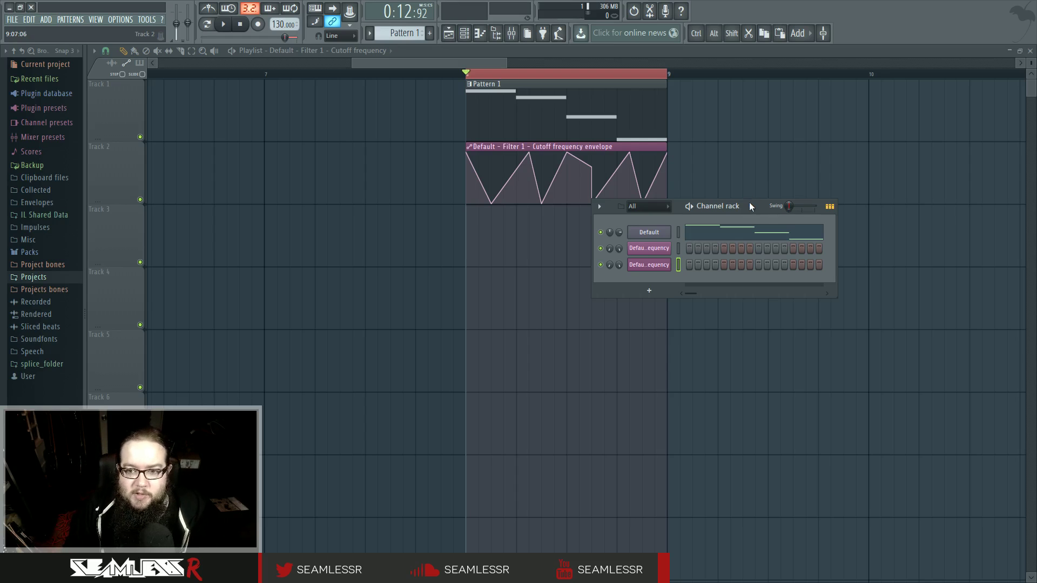
{"action": "left_click_drag", "start_coordinate": [750, 204], "coordinate": [613, 221]}
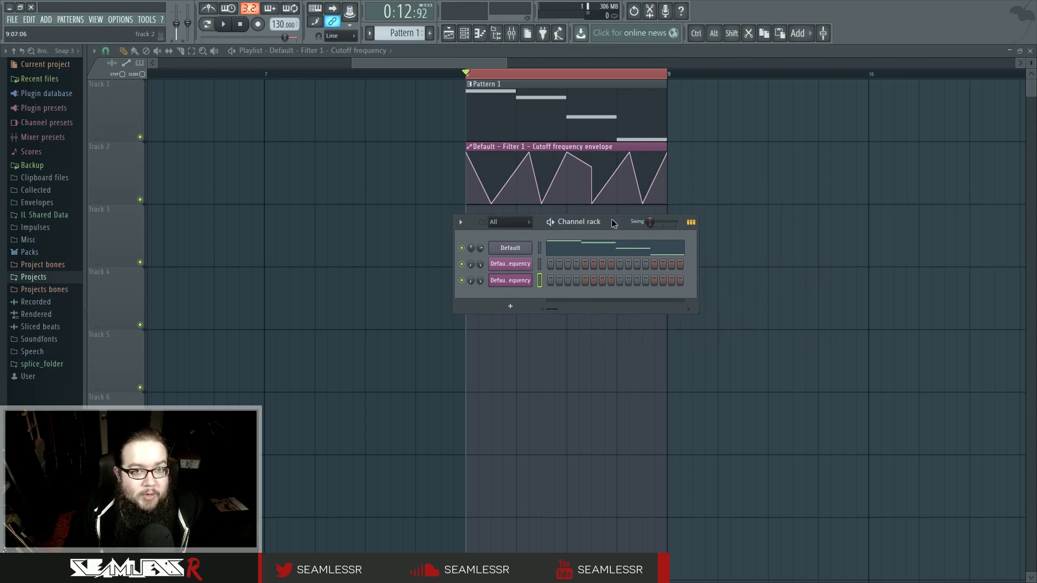
{"action": "key", "text": "F8"}
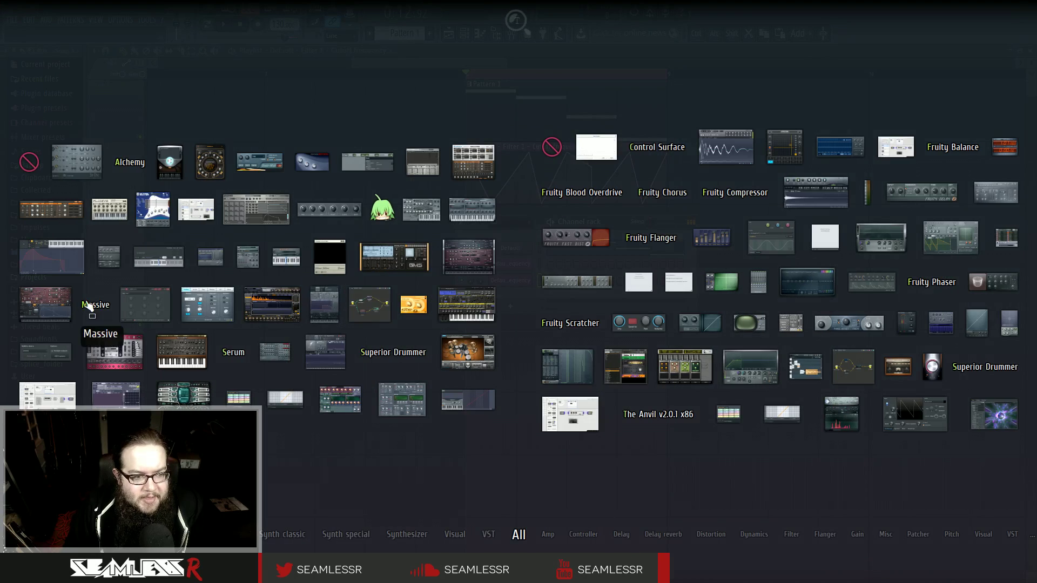
{"action": "left_click_drag", "start_coordinate": [88, 305], "coordinate": [714, 240]}
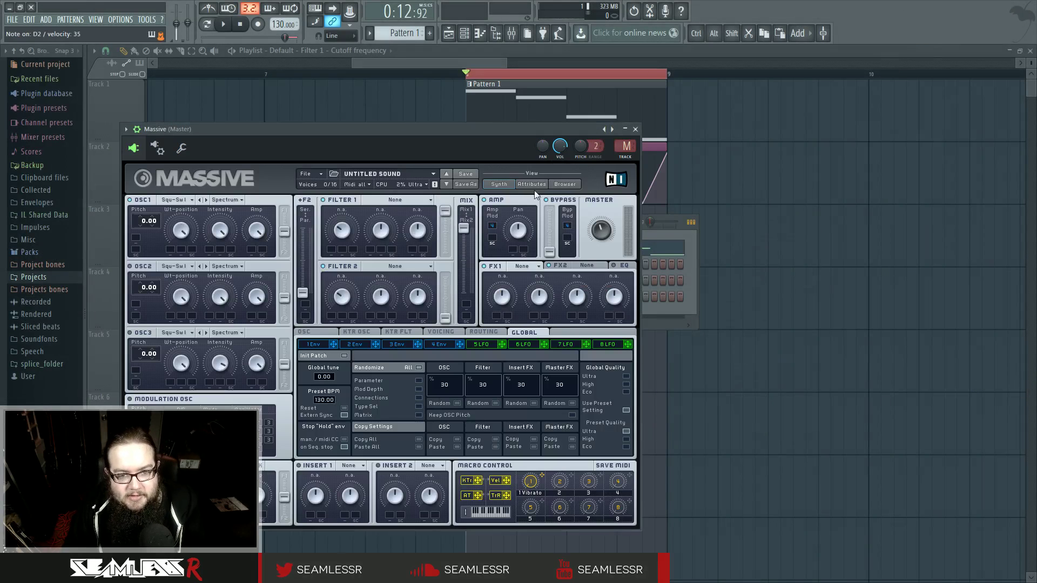
Move the Massive window aside and set OSC1's wavetable to Modern Talking.
{"action": "left_click_drag", "start_coordinate": [495, 132], "coordinate": [628, 143]}
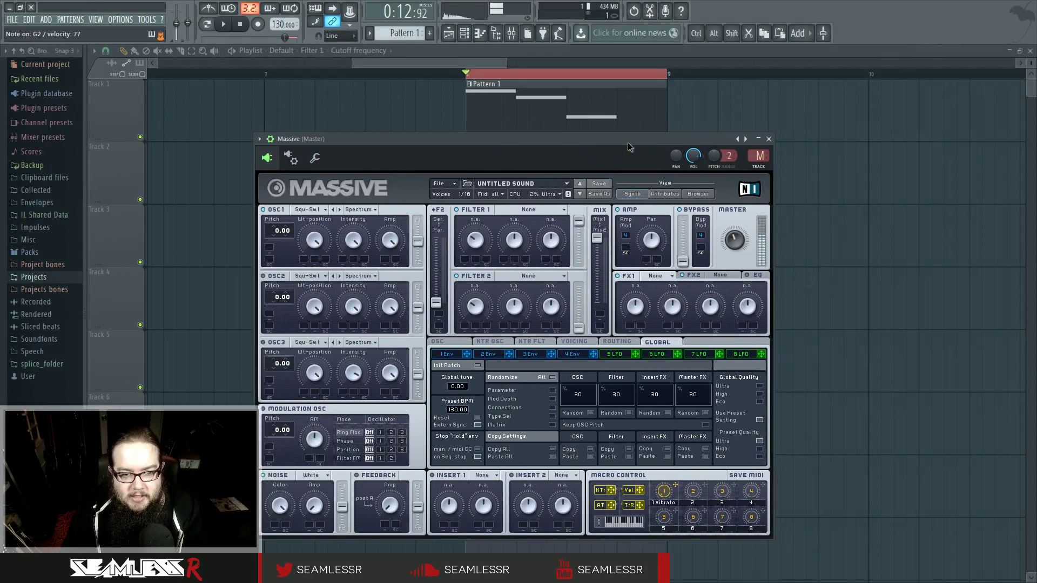
{"action": "left_click", "coordinate": [310, 210]}
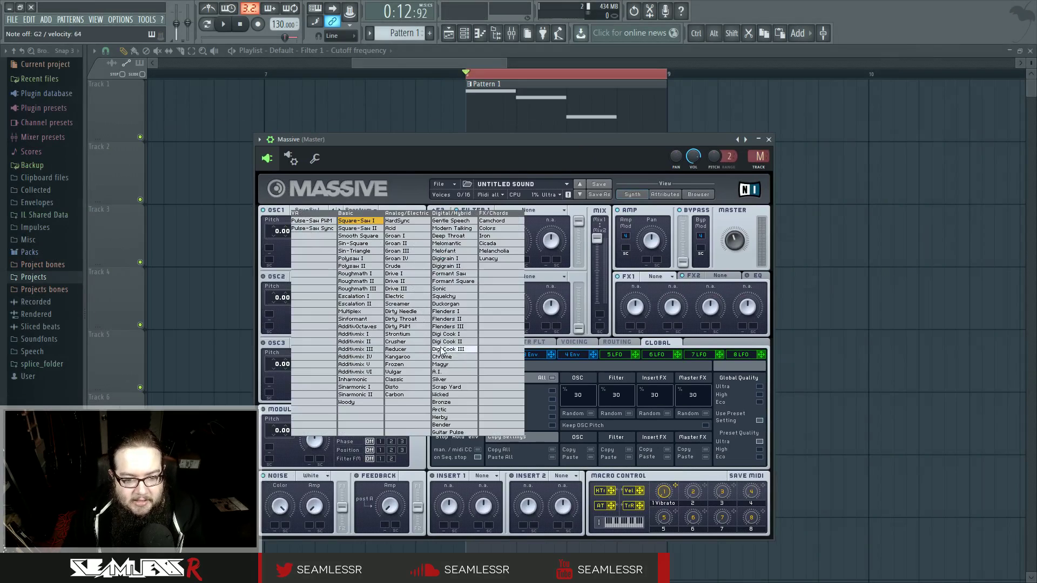
{"action": "left_click", "coordinate": [453, 228]}
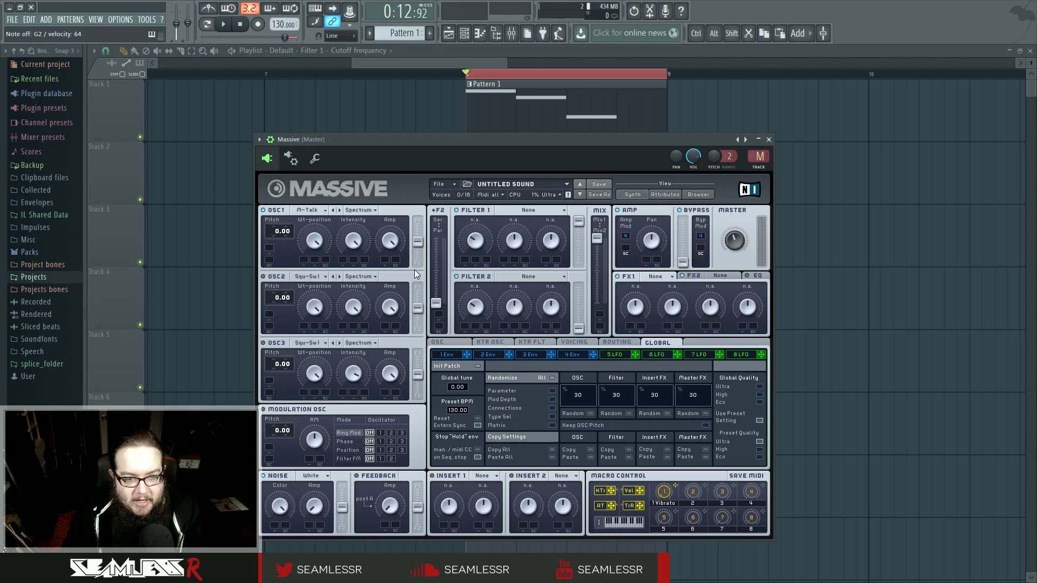
Sweep OSC1's Wt-position back and forth to hear the wavetable change, and close Massive.
{"action": "left_click_drag", "start_coordinate": [315, 241], "coordinate": [318, 324]}
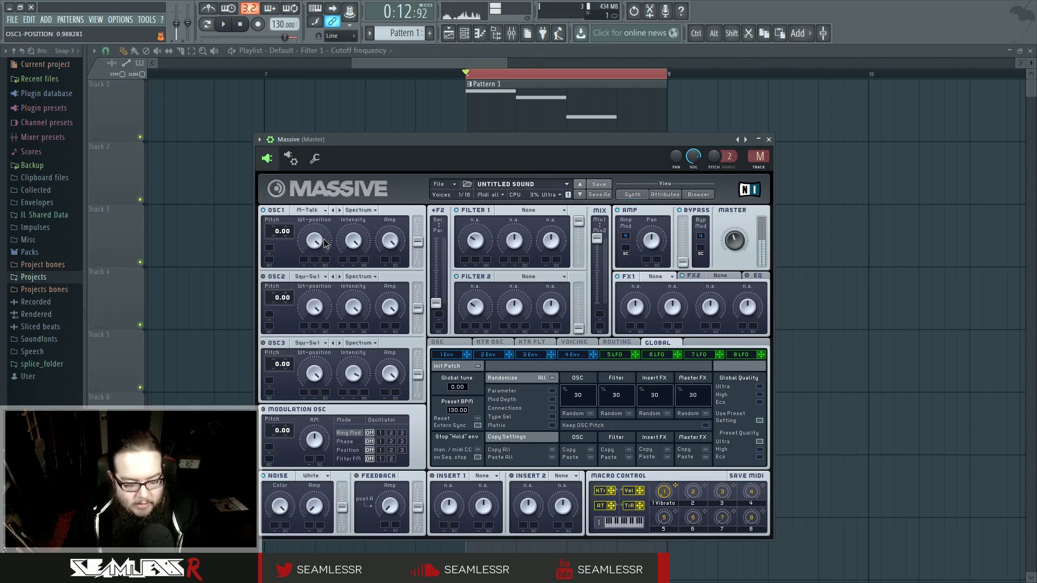
{"action": "left_click_drag", "start_coordinate": [324, 239], "coordinate": [318, 333]}
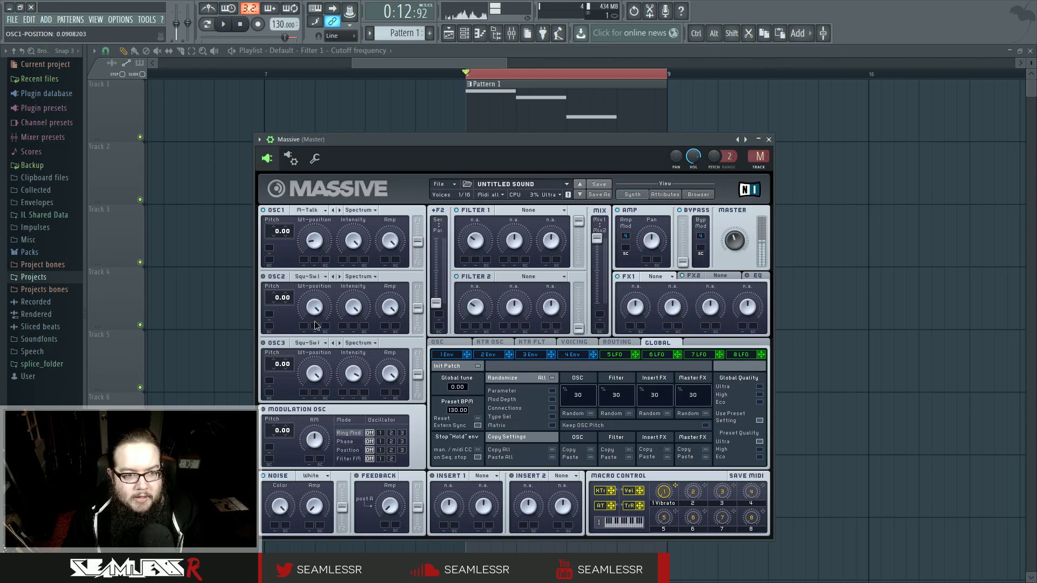
{"action": "left_click_drag", "start_coordinate": [315, 322], "coordinate": [321, 257]}
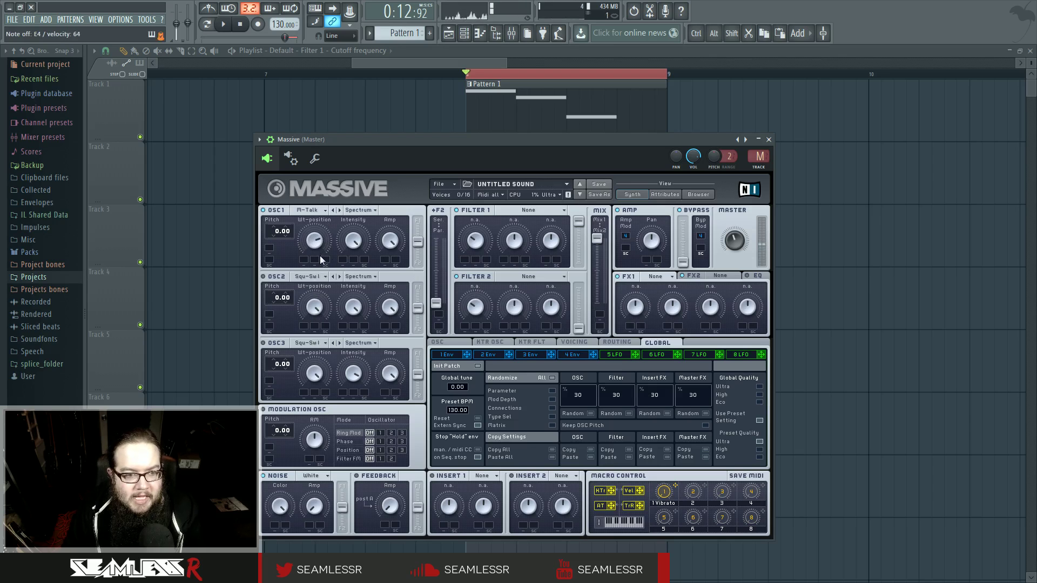
{"action": "left_click", "coordinate": [769, 139]}
Switch to the empty Pattern 2 and set the loop range over the first two beats of bar 7.
{"action": "left_click", "coordinate": [464, 33]}
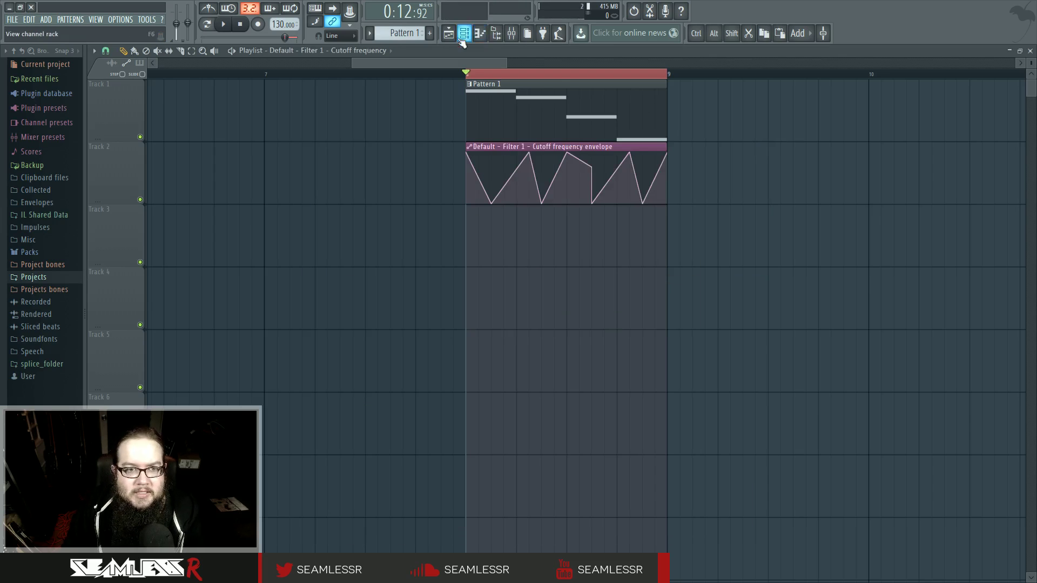
{"action": "left_click", "coordinate": [402, 33]}
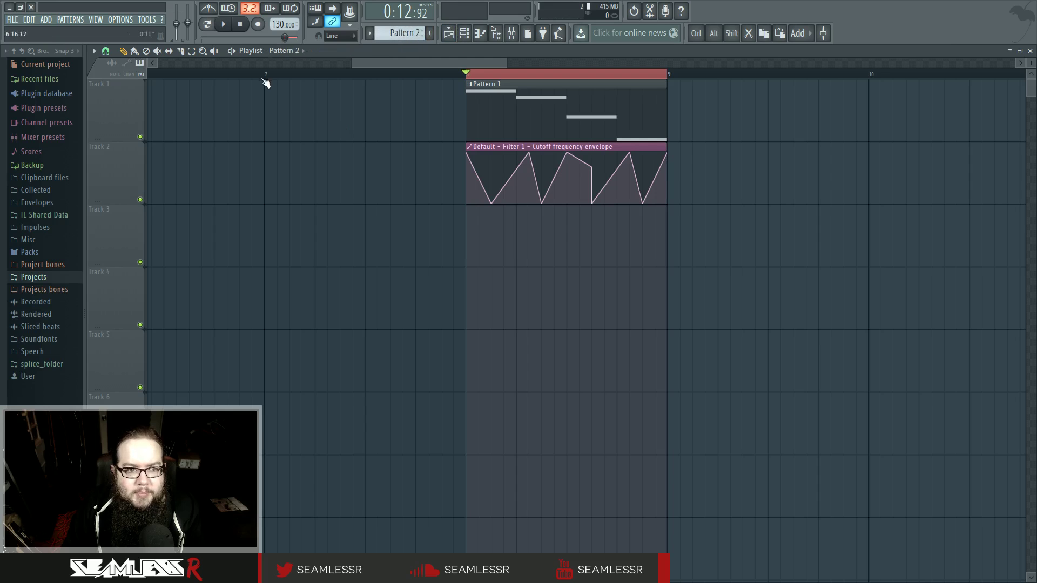
{"action": "left_click_drag", "start_coordinate": [265, 76], "coordinate": [365, 81]}
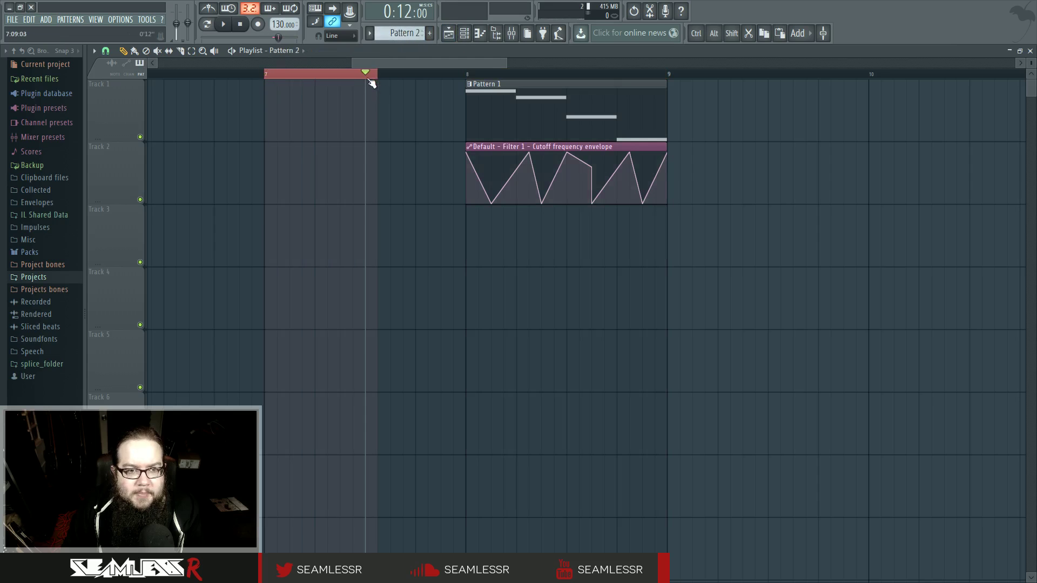
Open the Massive channel's piano roll and draw a one-beat E3 note followed by a higher one-beat note.
{"action": "left_click", "coordinate": [478, 34]}
{"action": "left_click", "coordinate": [465, 35]}
{"action": "left_click", "coordinate": [454, 36]}
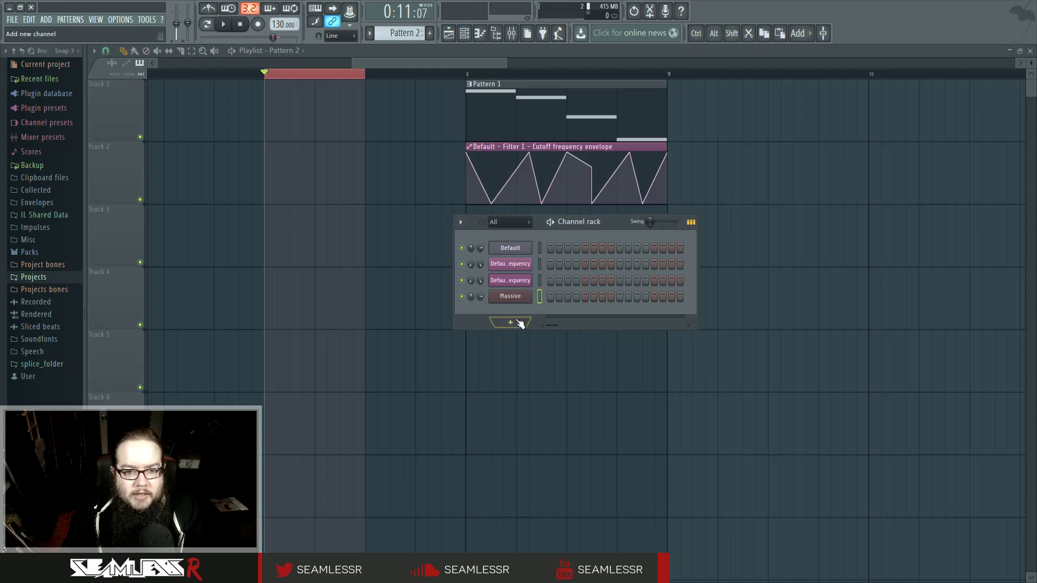
{"action": "right_click", "coordinate": [520, 297]}
{"action": "left_click", "coordinate": [556, 295]}
{"action": "right_click", "coordinate": [519, 297]}
{"action": "left_click", "coordinate": [552, 299]}
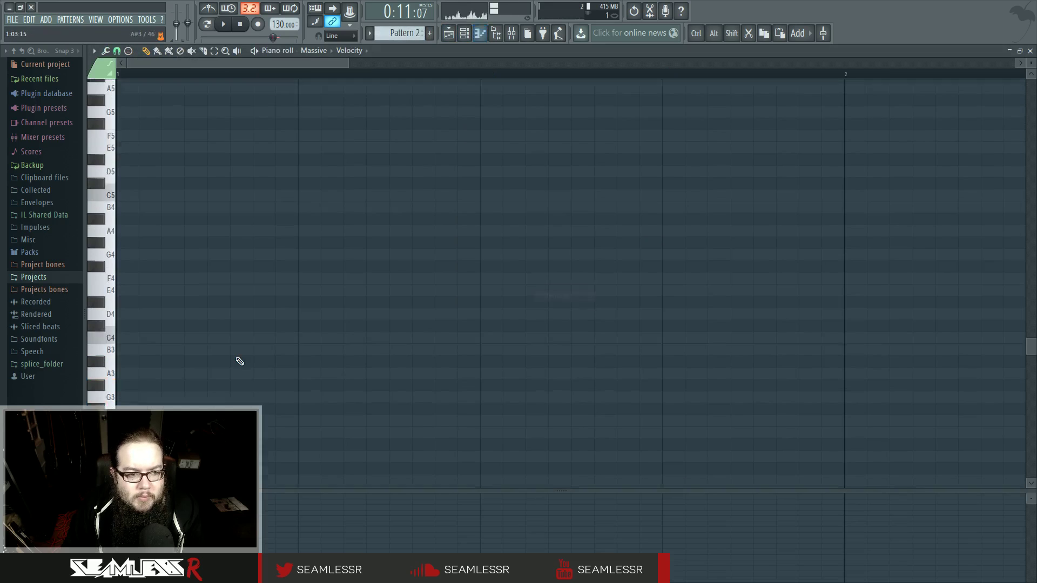
{"action": "mouse_move", "coordinate": [166, 271]}
{"action": "left_mouse_down"}
{"action": "mouse_move", "coordinate": [141, 300]}
{"action": "mouse_move", "coordinate": [113, 306]}
{"action": "left_mouse_up"}
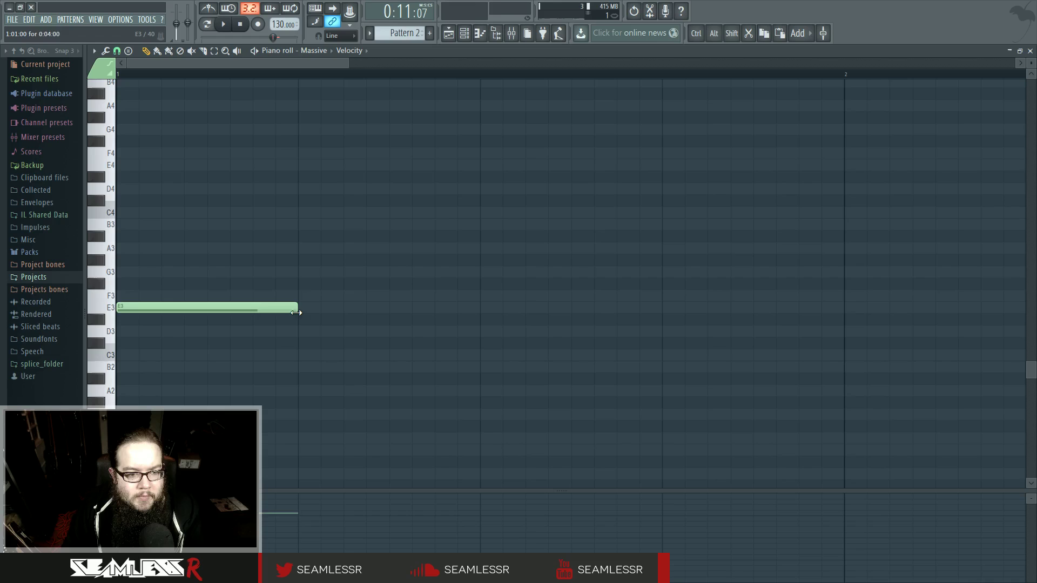
{"action": "left_click", "coordinate": [301, 283]}
Place Pattern 2 at bar 7 in the playlist, shorten it to two beats and move it to Track 1.
{"action": "left_click", "coordinate": [449, 34]}
{"action": "left_click", "coordinate": [270, 173]}
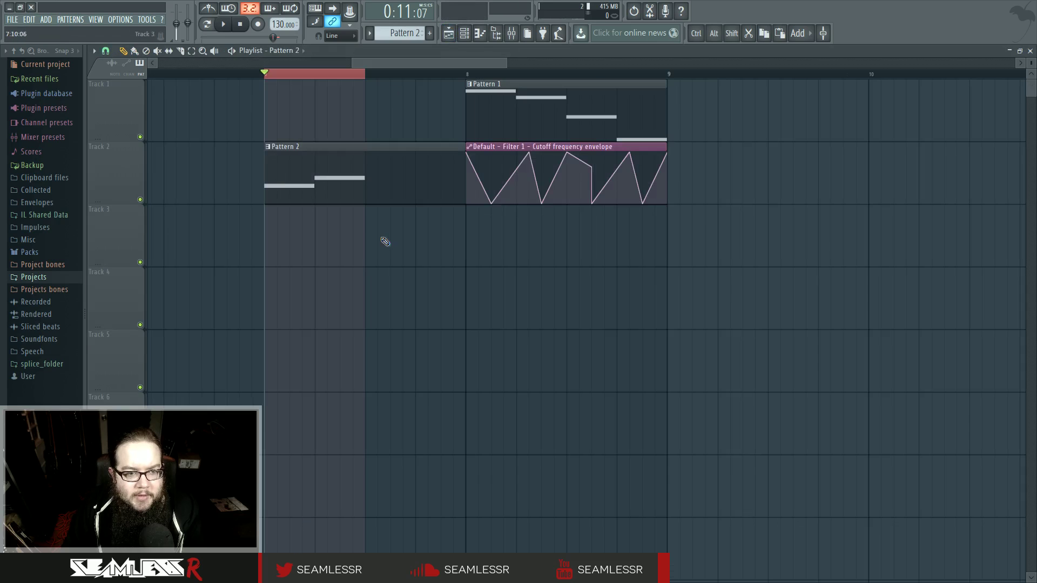
{"action": "left_click_drag", "start_coordinate": [463, 179], "coordinate": [339, 103]}
Reopen Massive, tweak OSC1's Wt-position and create an automation clip for that last tweaked parameter.
{"action": "left_click", "coordinate": [467, 34]}
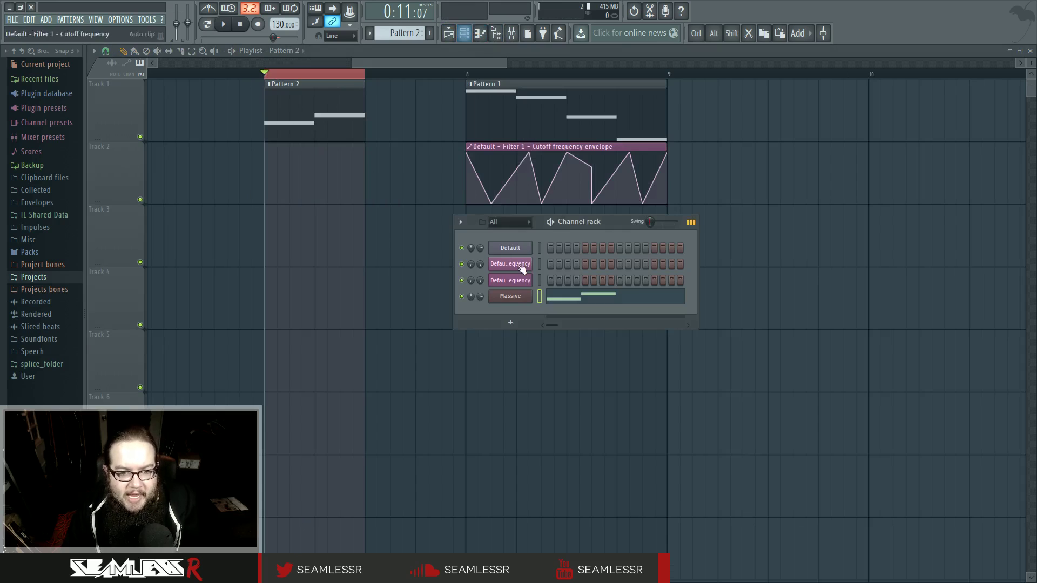
{"action": "left_click", "coordinate": [522, 300]}
{"action": "right_click", "coordinate": [315, 241]}
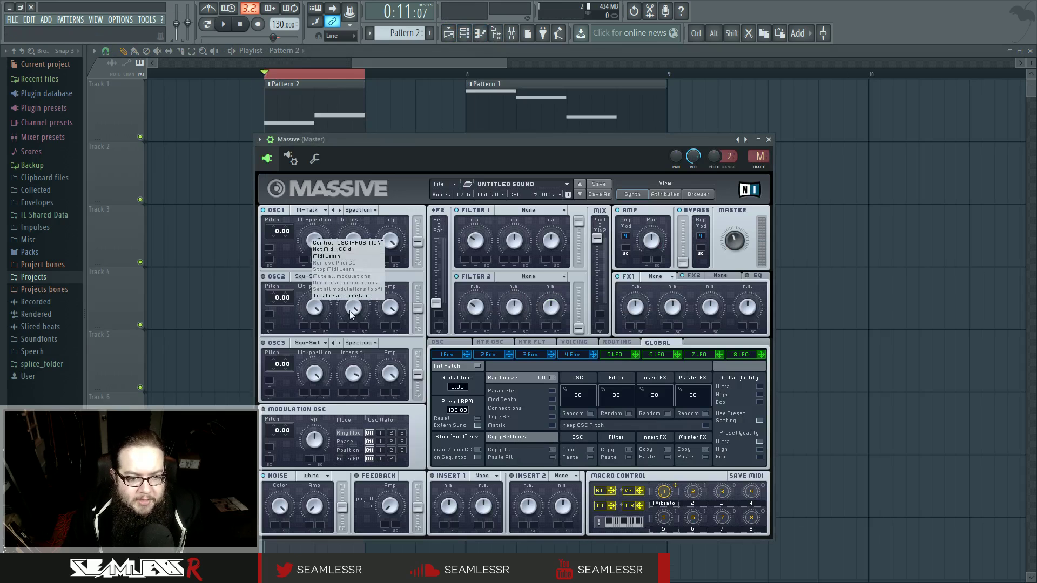
{"action": "left_click", "coordinate": [293, 249]}
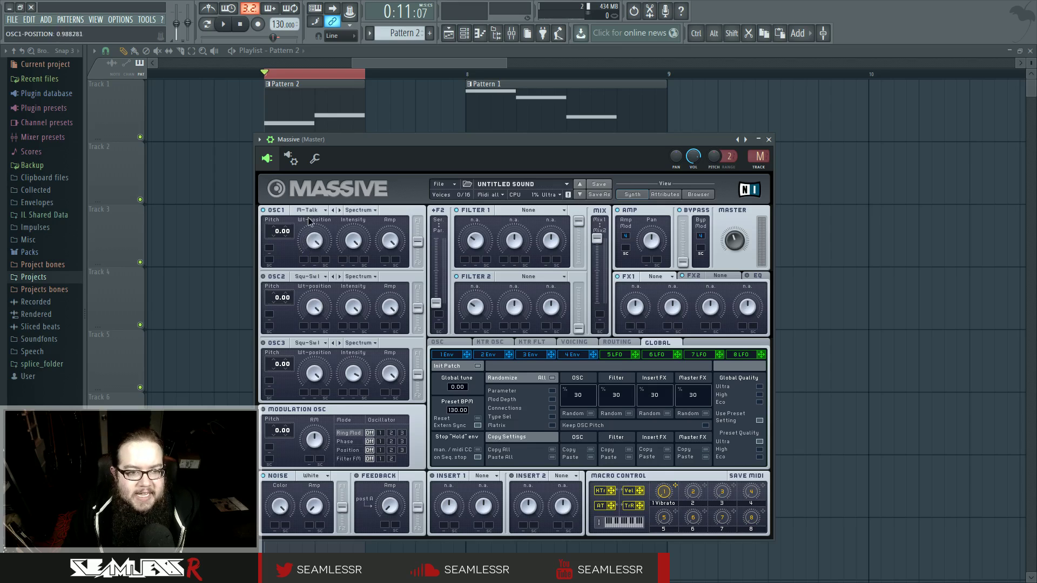
{"action": "left_click", "coordinate": [146, 20]}
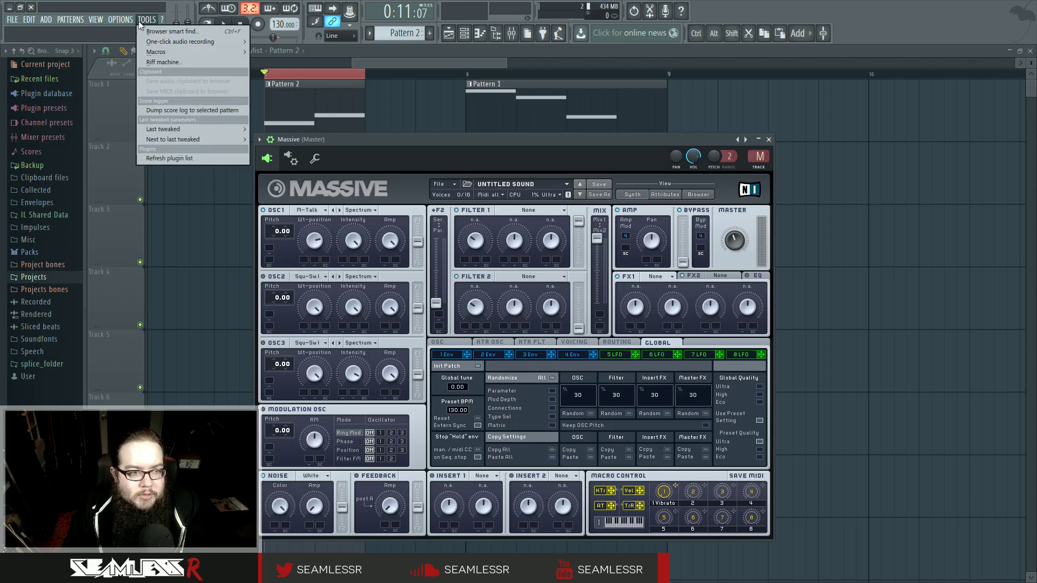
{"action": "mouse_move", "coordinate": [167, 129]}
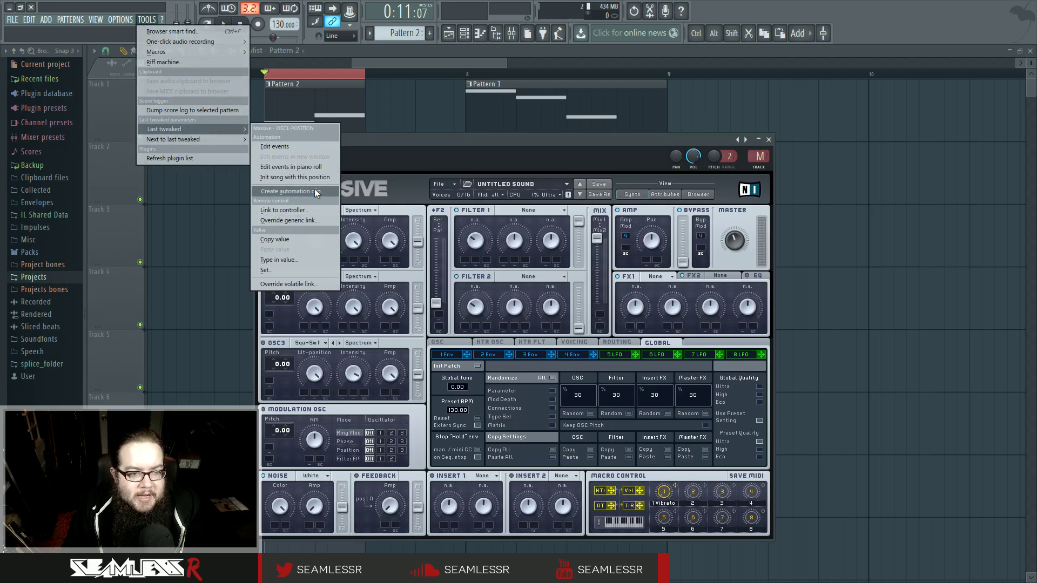
{"action": "left_click", "coordinate": [316, 192]}
{"action": "left_click_drag", "start_coordinate": [339, 139], "coordinate": [505, 128]}
Add OSC1-POSITION envelope minimums 0.25, 1 and 1.5 beats into bar 7 and peaks 0.5 and 1.25 beats in.
{"action": "right_click", "coordinate": [281, 187]}
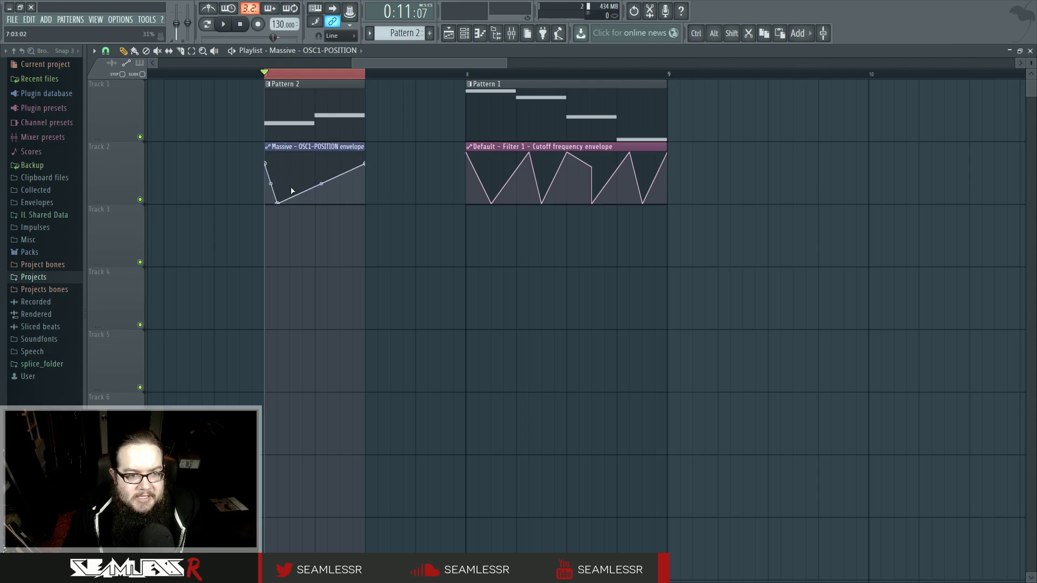
{"action": "right_click", "coordinate": [291, 187]}
{"action": "right_click", "coordinate": [315, 171]}
{"action": "right_click", "coordinate": [327, 176]}
{"action": "right_click", "coordinate": [340, 181]}
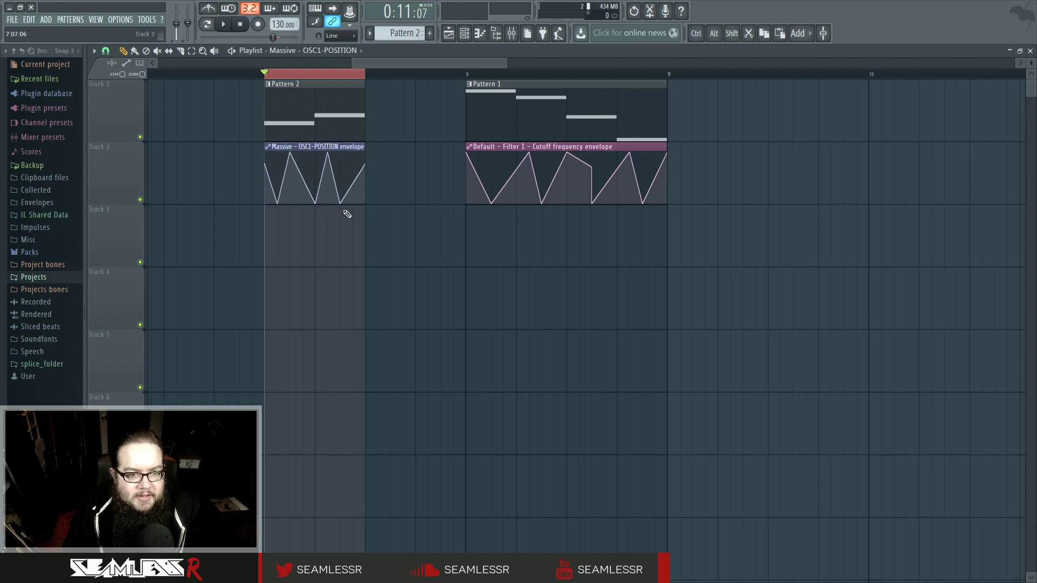
Play the loop with Massive open while setting OSC1's mode to Bend -/+ and its Intensity to about 0.63.
{"action": "left_click", "coordinate": [465, 36]}
{"action": "left_click", "coordinate": [507, 300]}
{"action": "key", "text": "space"}
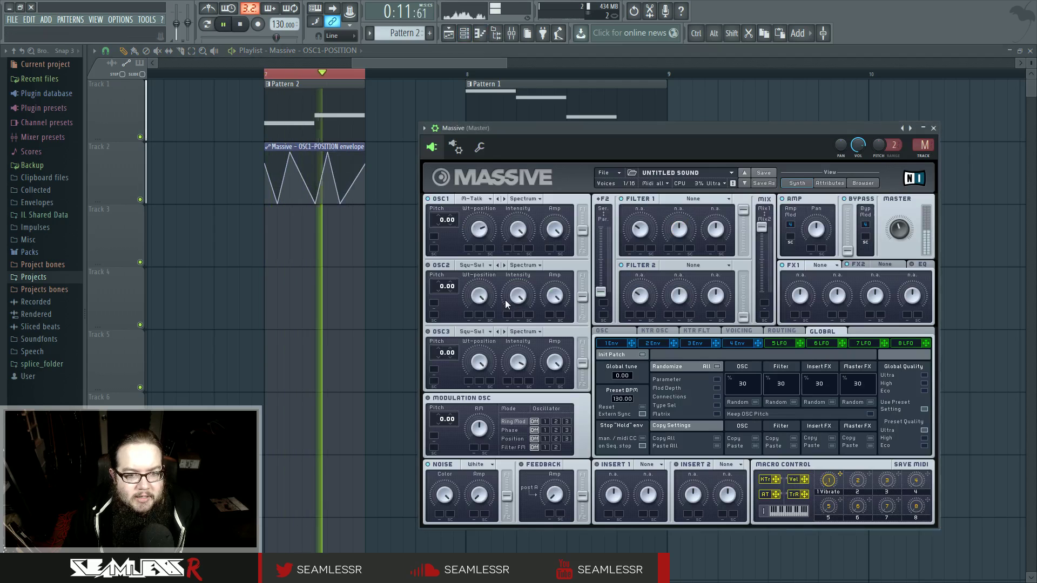
{"action": "left_click", "coordinate": [524, 199]}
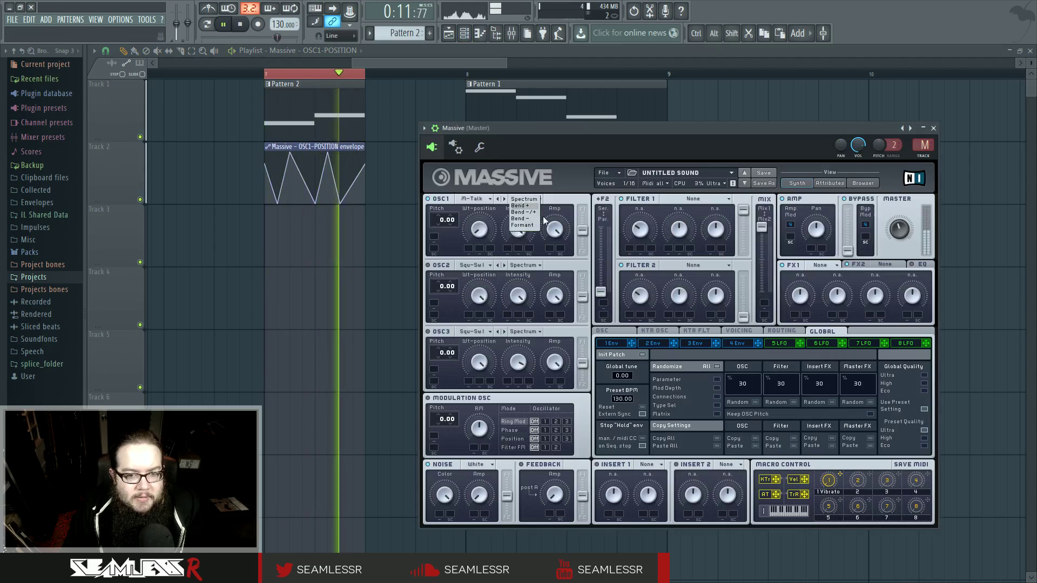
{"action": "left_click", "coordinate": [522, 212]}
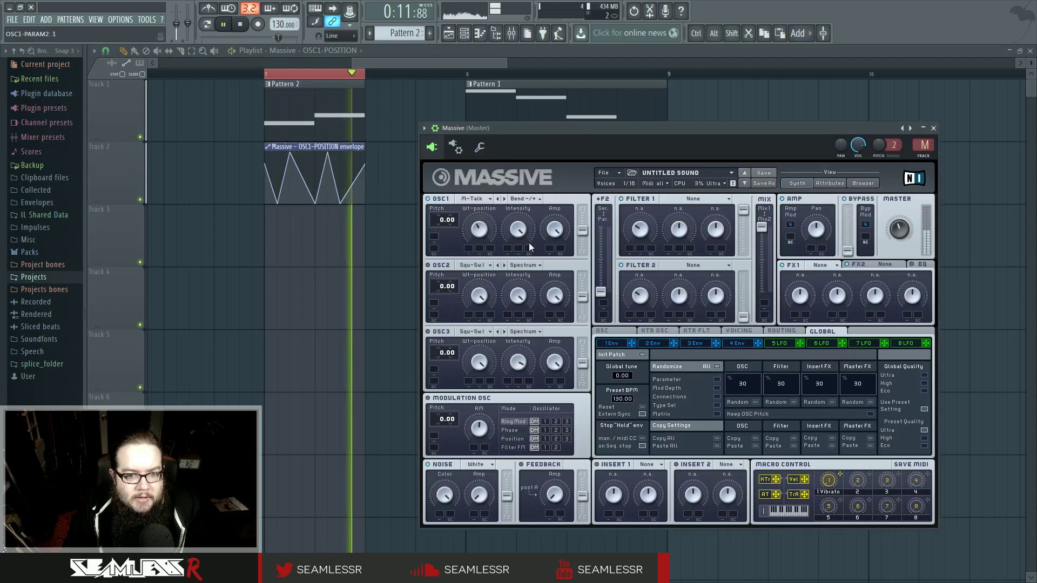
{"action": "mouse_move", "coordinate": [519, 231]}
{"action": "left_mouse_down"}
{"action": "mouse_move", "coordinate": [529, 276]}
{"action": "mouse_move", "coordinate": [517, 325]}
{"action": "mouse_move", "coordinate": [523, 232]}
{"action": "mouse_move", "coordinate": [524, 249]}
{"action": "mouse_move", "coordinate": [529, 238]}
{"action": "left_mouse_up"}
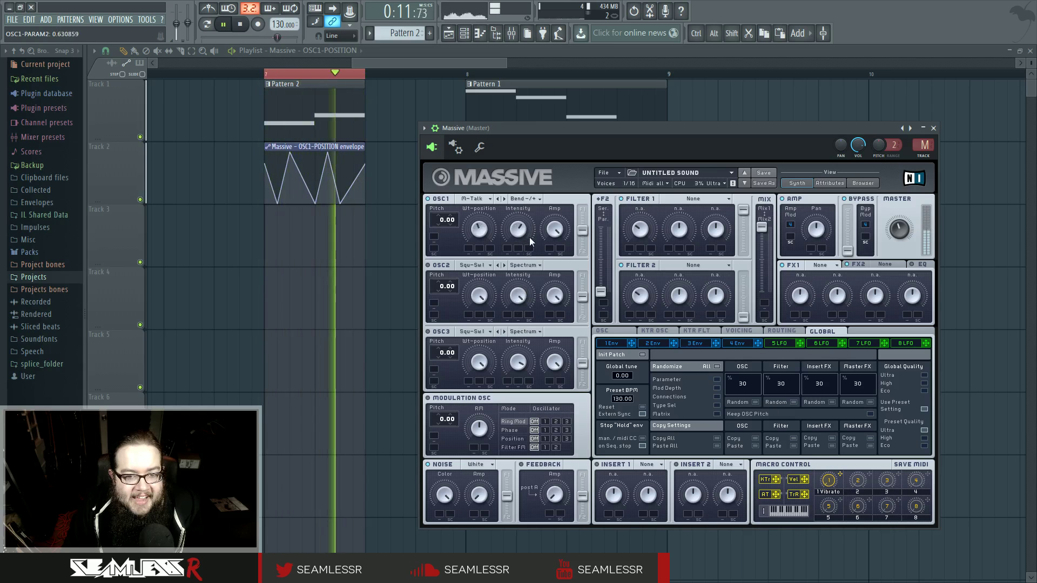
{"action": "key", "text": "space"}
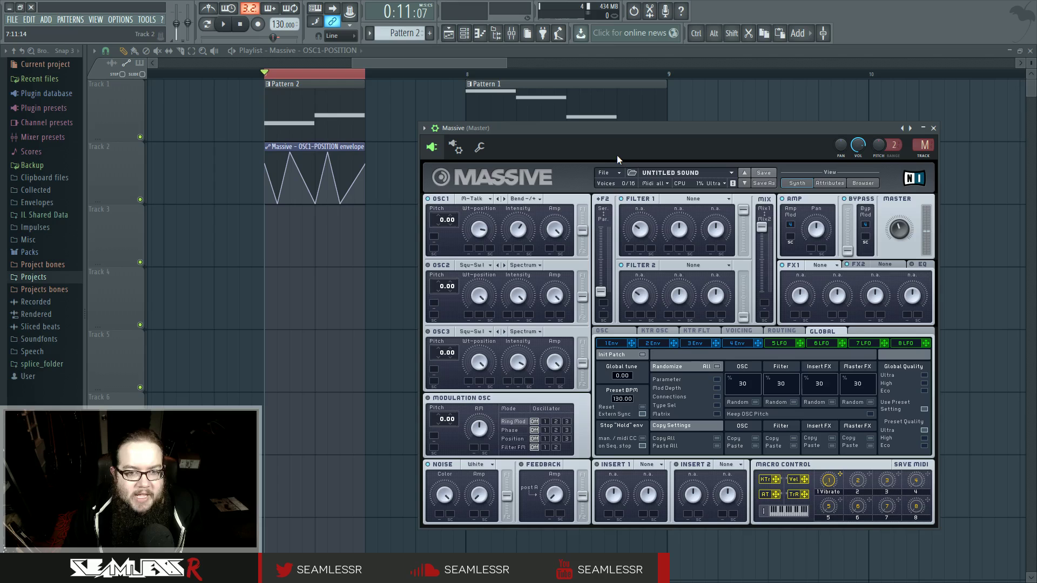
Close Massive and the channel rack and clear the loop range in the playlist.
{"action": "left_click", "coordinate": [934, 128]}
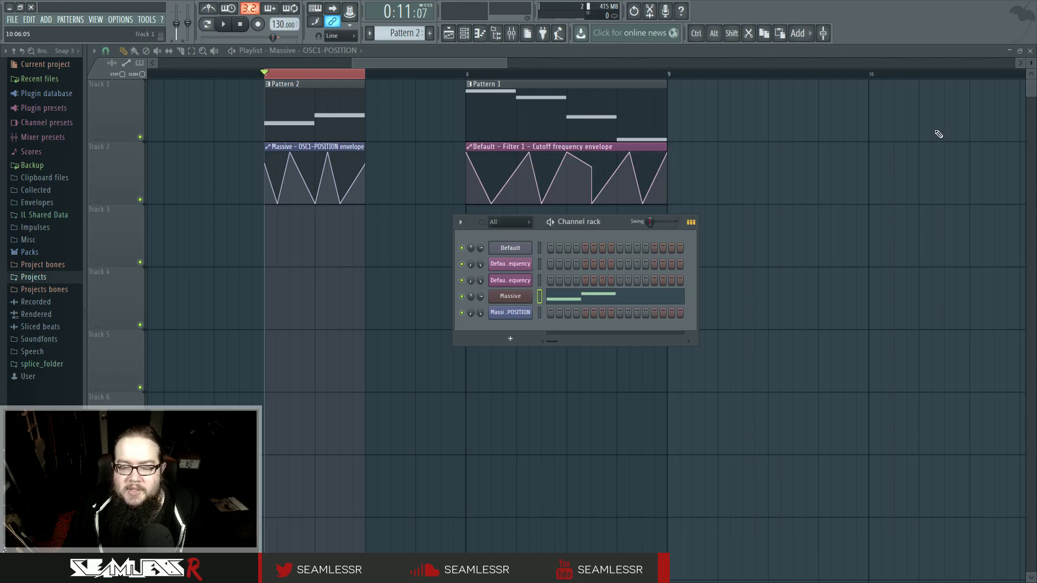
{"action": "key", "text": "F6"}
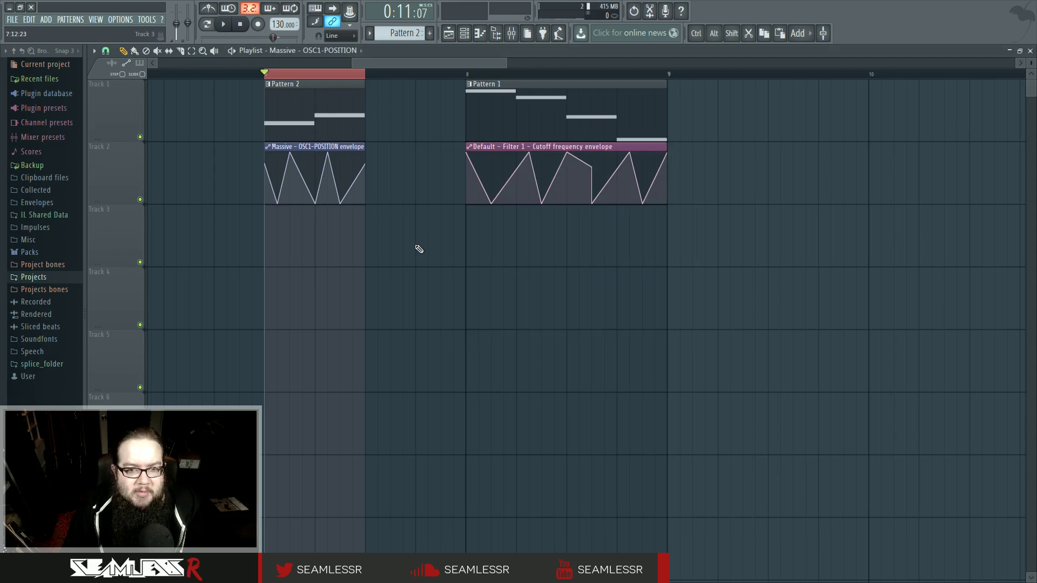
{"action": "left_click", "coordinate": [357, 79], "text": "ctrl"}
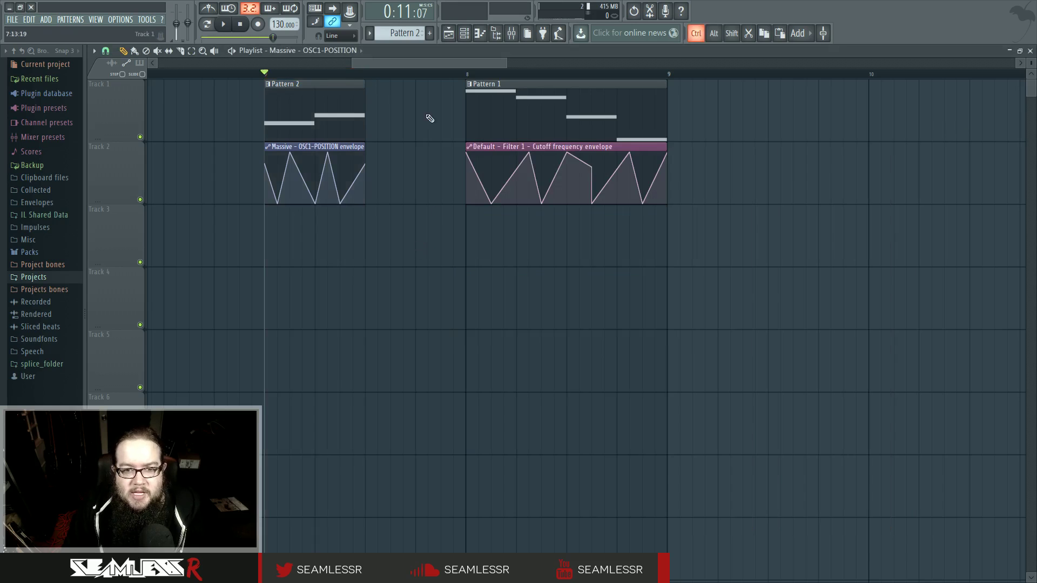
Examine the cutoff envelope's points in bar 8 and the mode and value options of the peak 1.25 beats in.
{"action": "scroll", "coordinate": [459, 220], "scroll_direction": "up", "scroll_amount": 4}
{"action": "left_click_drag", "start_coordinate": [461, 222], "coordinate": [591, 271]}
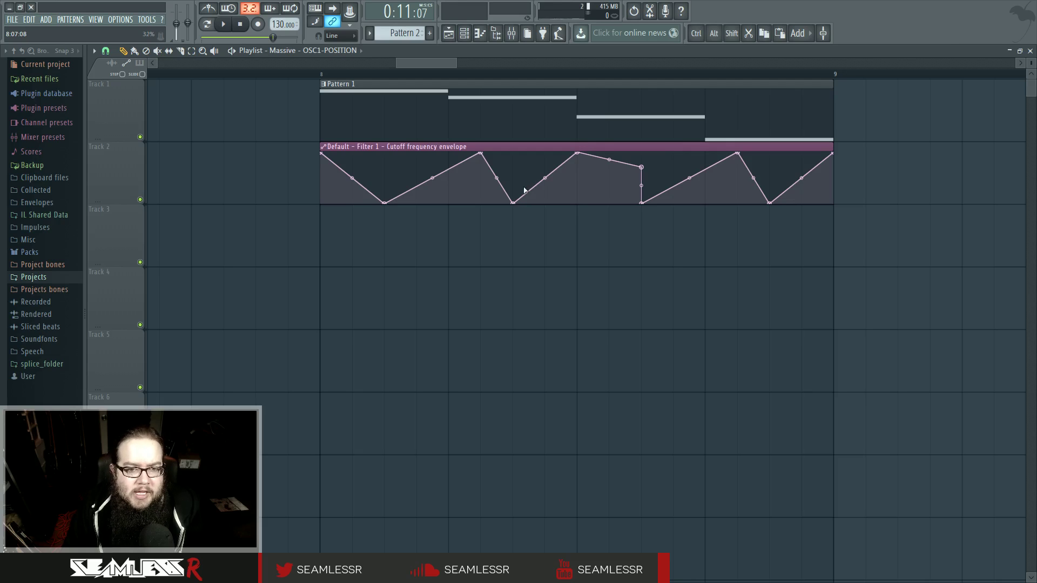
{"action": "mouse_move", "coordinate": [479, 154]}
{"action": "left_mouse_down"}
{"action": "mouse_move", "coordinate": [480, 162]}
{"action": "mouse_move", "coordinate": [480, 149]}
{"action": "left_mouse_up"}
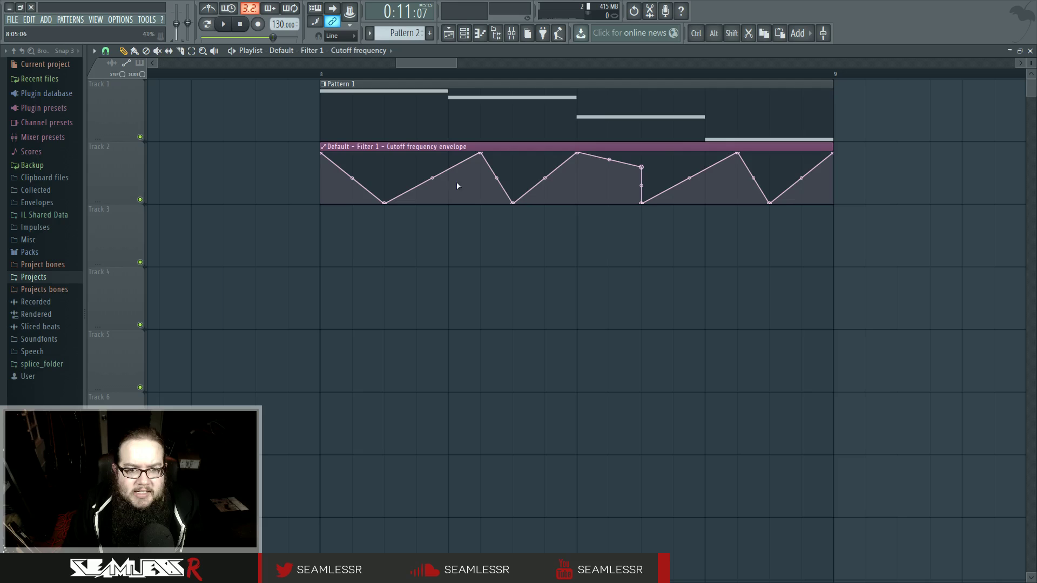
{"action": "mouse_move", "coordinate": [482, 155]}
{"action": "left_mouse_down"}
{"action": "mouse_move", "coordinate": [453, 165]}
{"action": "mouse_move", "coordinate": [480, 160]}
{"action": "mouse_move", "coordinate": [484, 142]}
{"action": "left_mouse_up"}
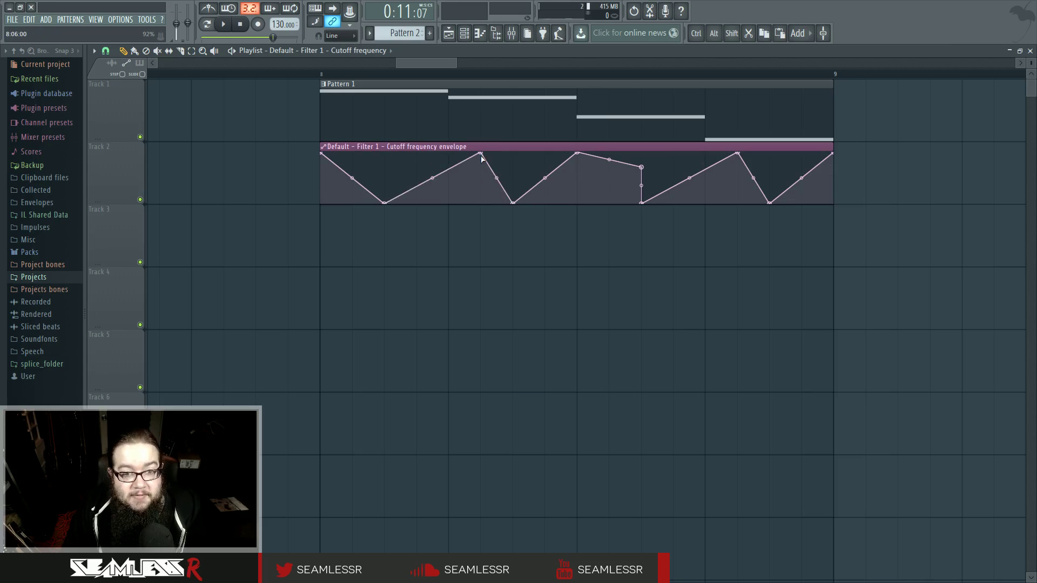
{"action": "right_click", "coordinate": [481, 153]}
{"action": "left_click", "coordinate": [482, 154]}
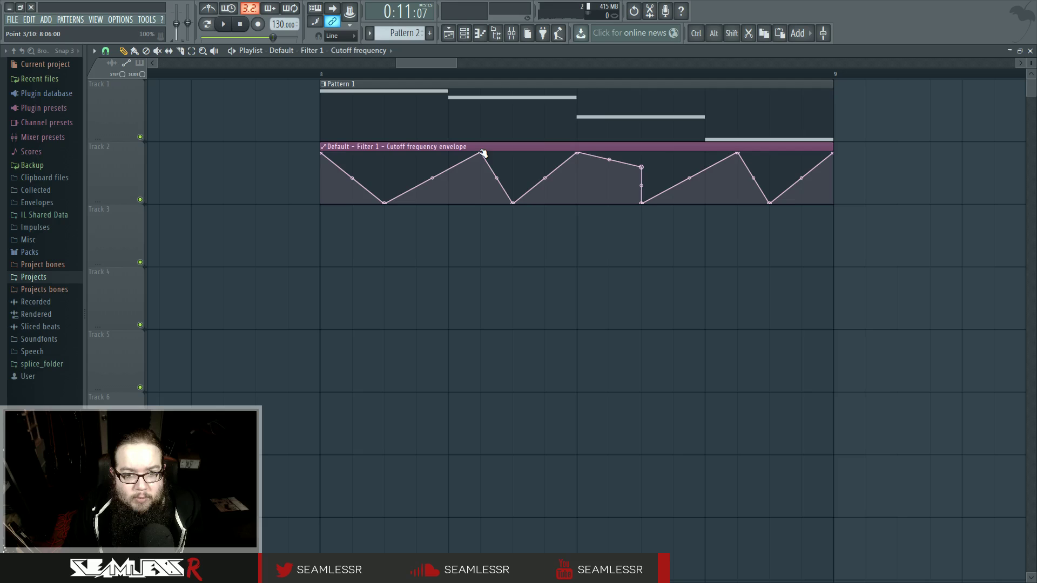
{"action": "right_click", "coordinate": [481, 153]}
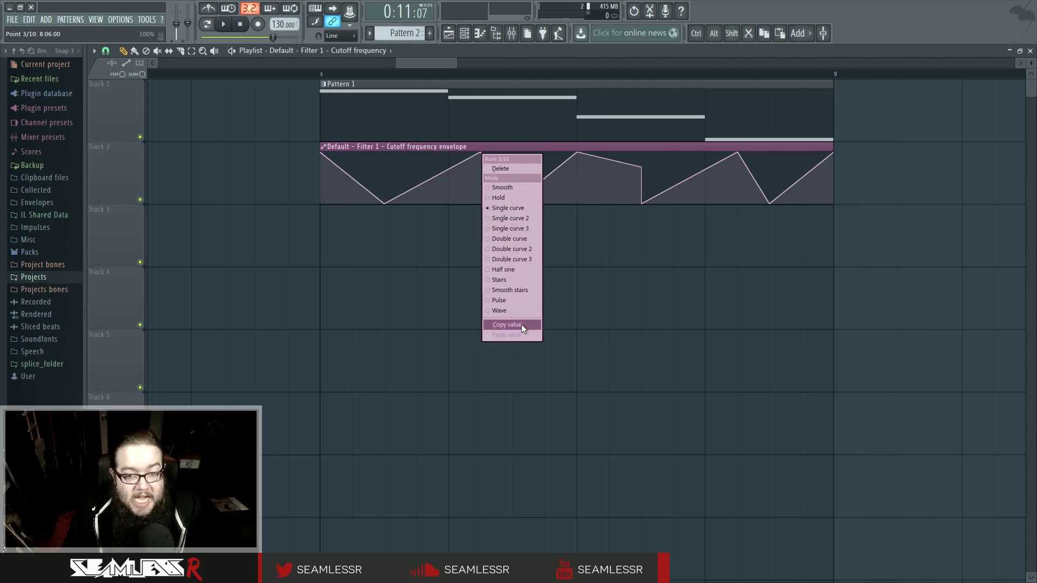
{"action": "left_click", "coordinate": [579, 321]}
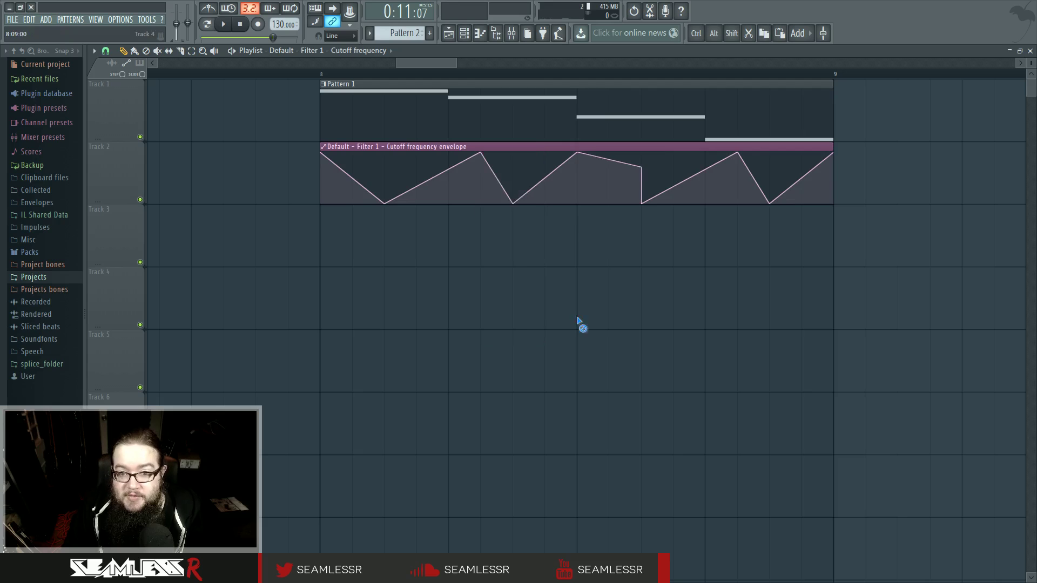
{"action": "right_click", "coordinate": [638, 171]}
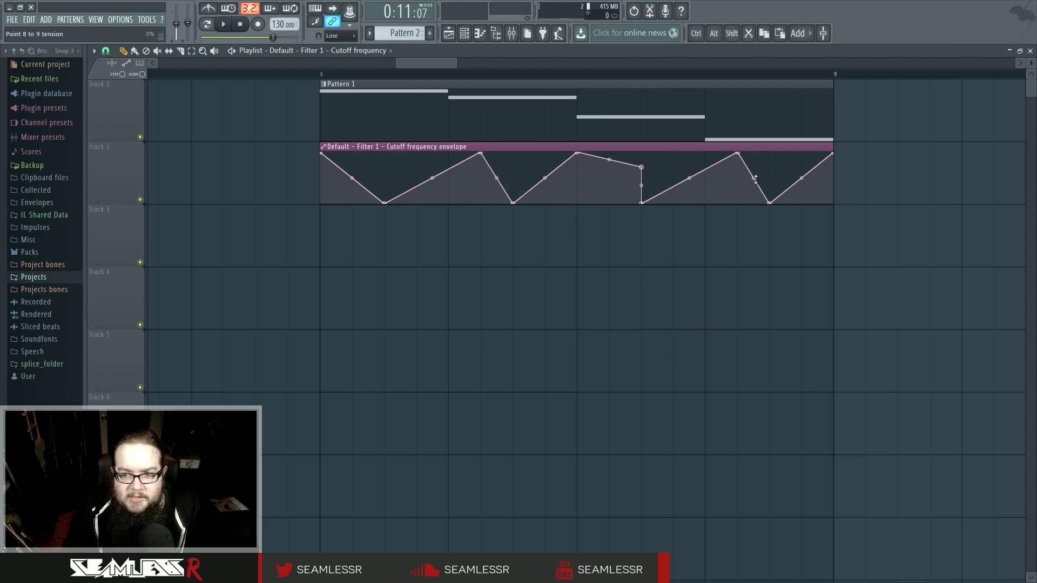
Add cutoff envelope points 3.5 beats into bar 8 with the pasted value of 71% and about 2.9 beats in, deleting the duplicate point.
{"action": "right_click", "coordinate": [770, 173]}
{"action": "right_click", "coordinate": [770, 173]}
{"action": "left_click", "coordinate": [808, 354]}
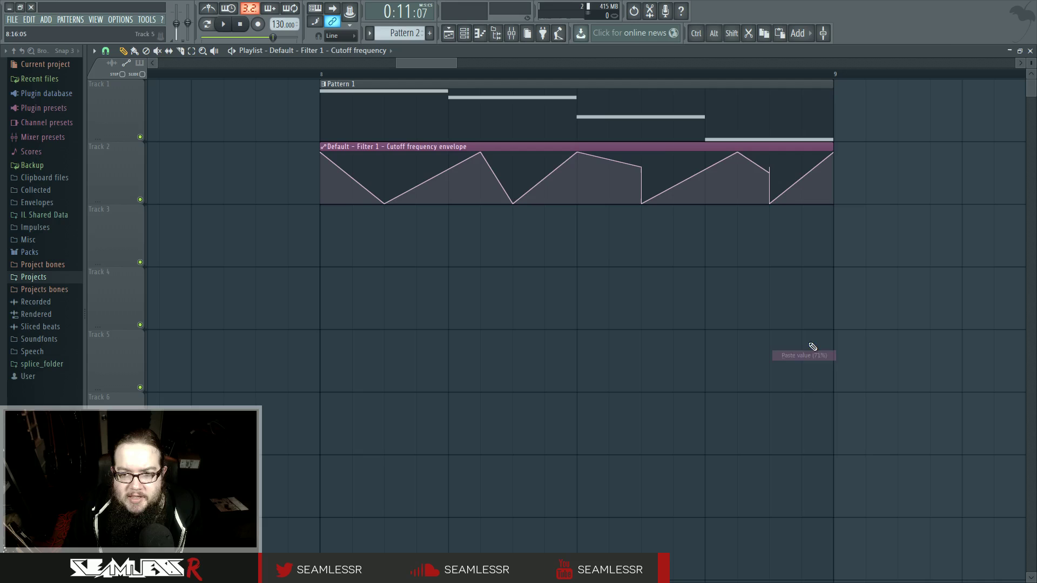
{"action": "right_click", "coordinate": [770, 173]}
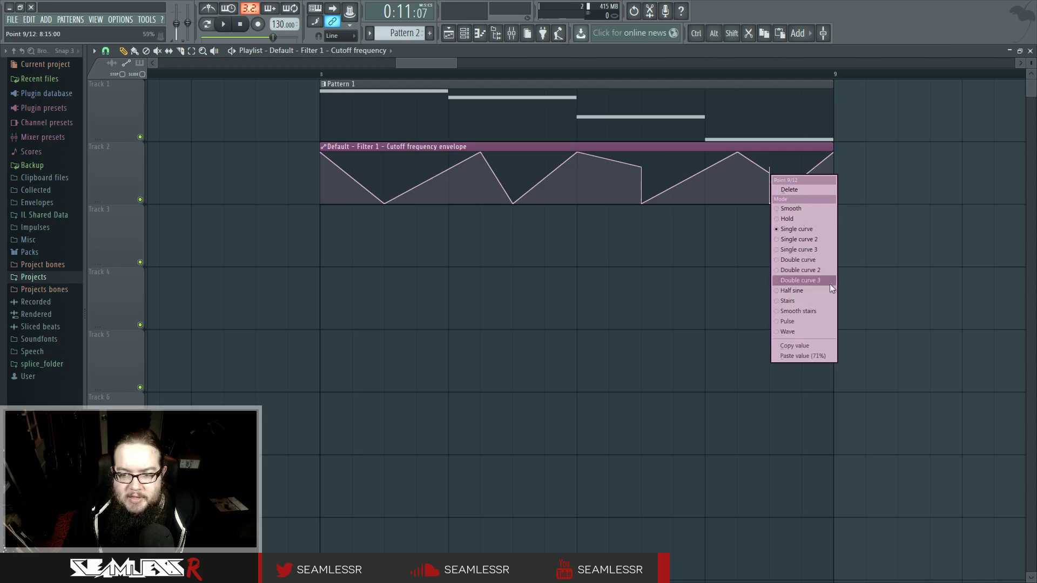
{"action": "left_click", "coordinate": [805, 190]}
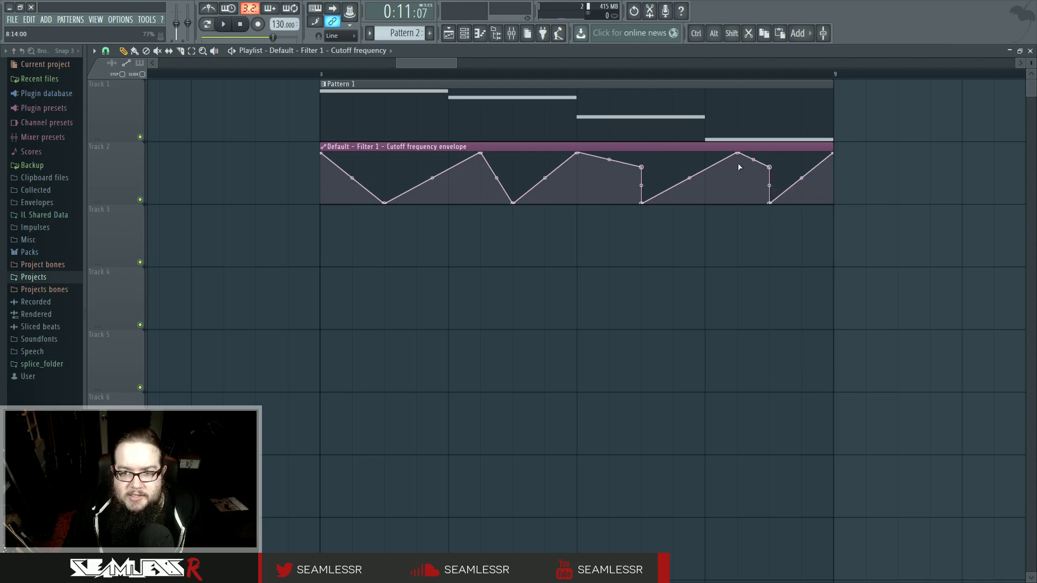
{"action": "right_click", "coordinate": [705, 185]}
{"action": "mouse_move", "coordinate": [706, 185]}
{"action": "left_mouse_down"}
{"action": "mouse_move", "coordinate": [706, 174]}
{"action": "mouse_move", "coordinate": [680, 192]}
{"action": "mouse_move", "coordinate": [758, 200]}
{"action": "mouse_move", "coordinate": [669, 190]}
{"action": "mouse_move", "coordinate": [746, 193]}
{"action": "mouse_move", "coordinate": [674, 189]}
{"action": "mouse_move", "coordinate": [702, 187]}
{"action": "left_mouse_up"}
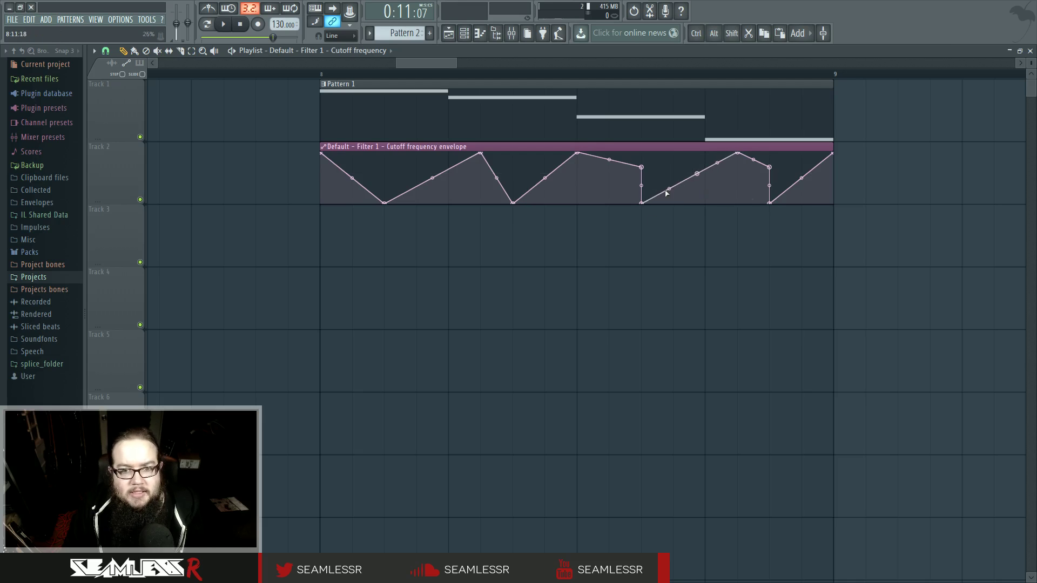
Set the peak 1.25 beats in to Single curve, bow its incoming segment upward with tension, and delete the stray point.
{"action": "right_click", "coordinate": [480, 154]}
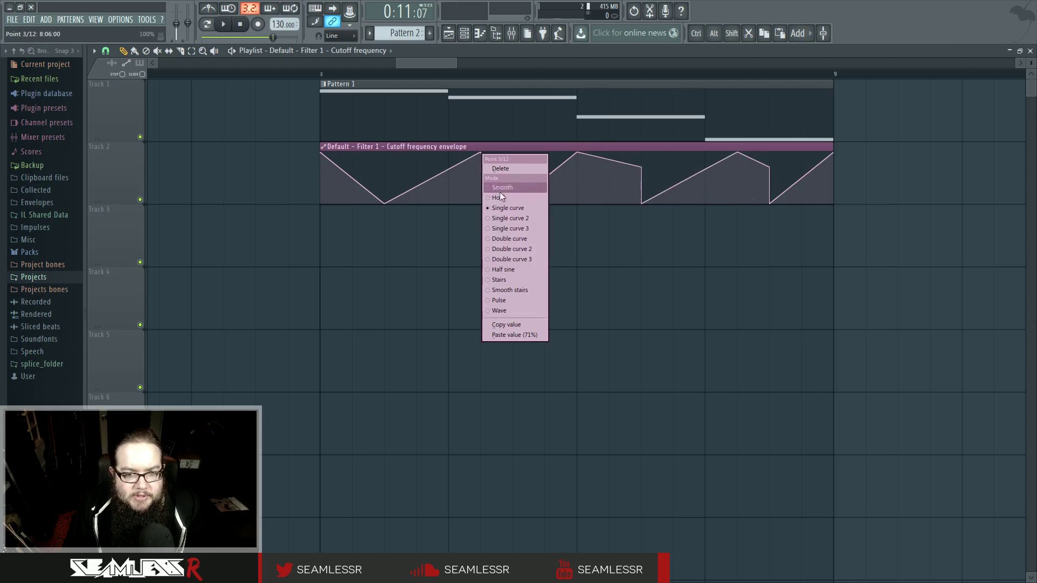
{"action": "left_click", "coordinate": [527, 209]}
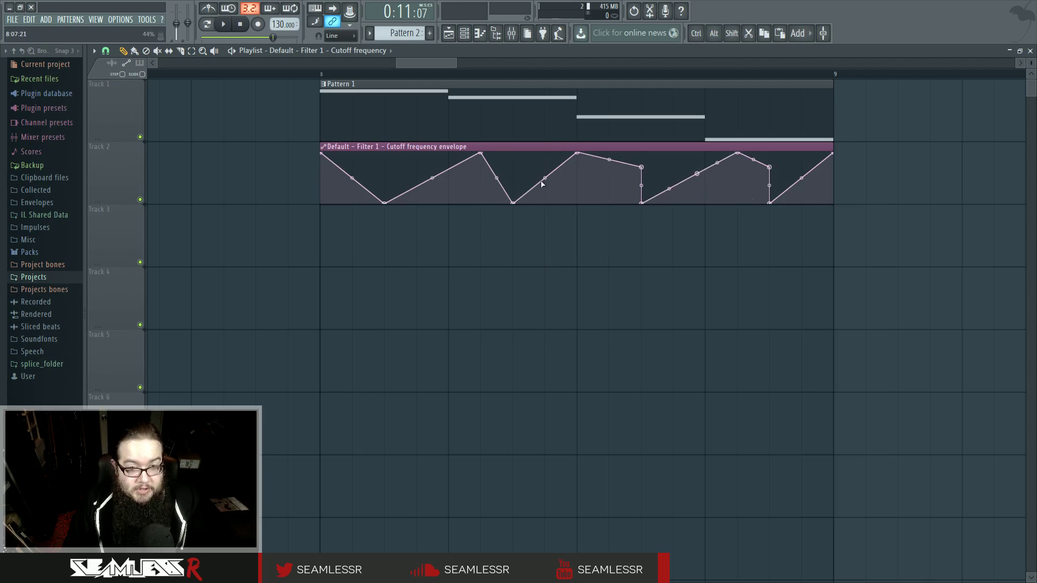
{"action": "left_click_drag", "start_coordinate": [432, 178], "coordinate": [432, 154]}
{"action": "right_click", "coordinate": [482, 158]}
{"action": "right_click", "coordinate": [481, 158]}
{"action": "left_click", "coordinate": [493, 173]}
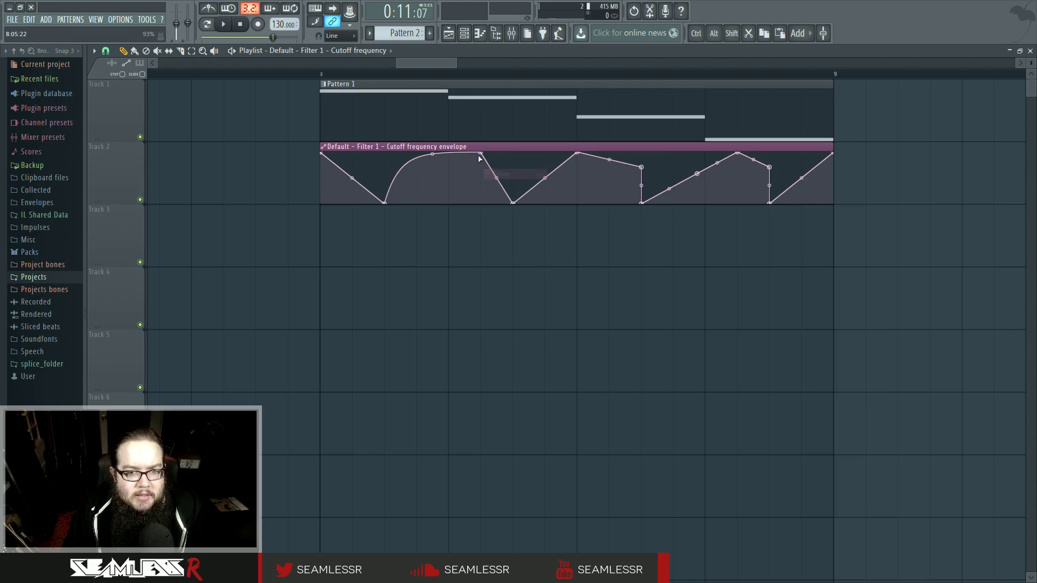
Try Single curve 2 with lowered tension and Single curve 3 on the peak 1.25 beats in.
{"action": "right_click", "coordinate": [481, 154]}
{"action": "left_click", "coordinate": [535, 219]}
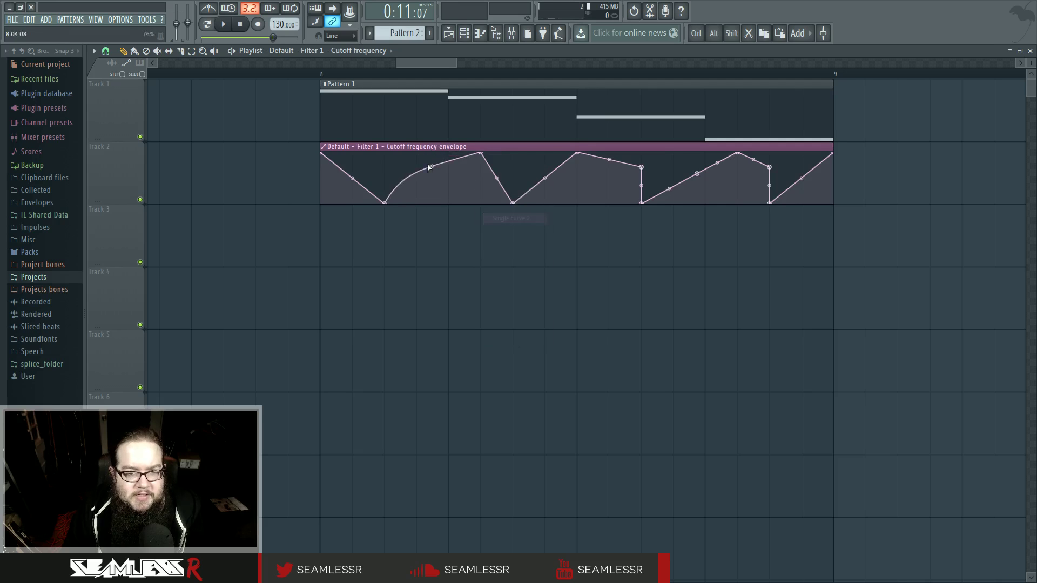
{"action": "left_click_drag", "start_coordinate": [432, 166], "coordinate": [432, 201]}
{"action": "right_click", "coordinate": [481, 154]}
{"action": "left_click", "coordinate": [502, 228]}
Try Double curve and Double curve 2 on the peak 1.25 beats in, varying the tension and deleting the stray point.
{"action": "right_click", "coordinate": [481, 154]}
{"action": "left_click", "coordinate": [503, 239]}
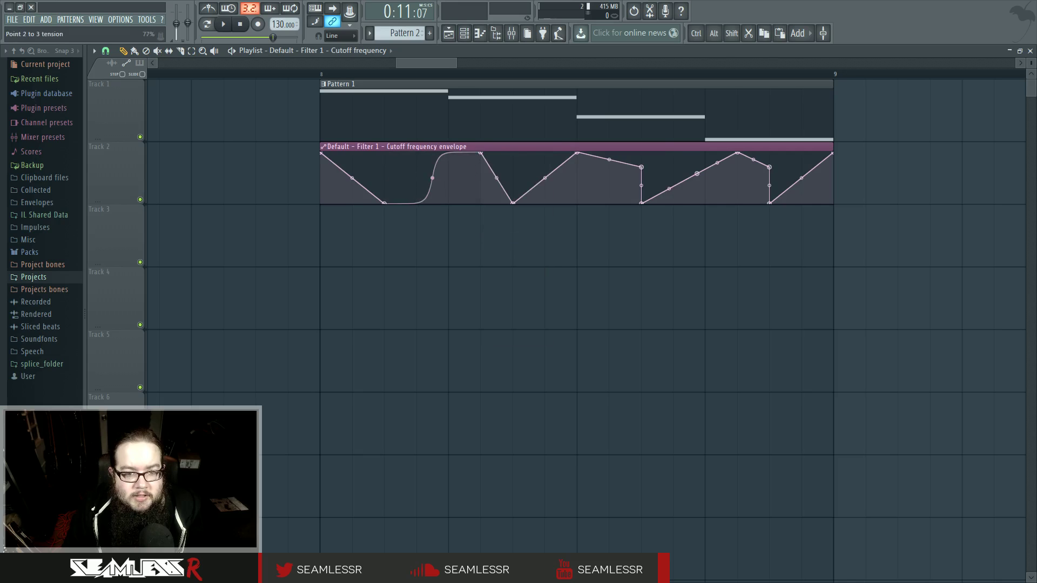
{"action": "right_click", "coordinate": [479, 158]}
{"action": "left_click", "coordinate": [507, 208]}
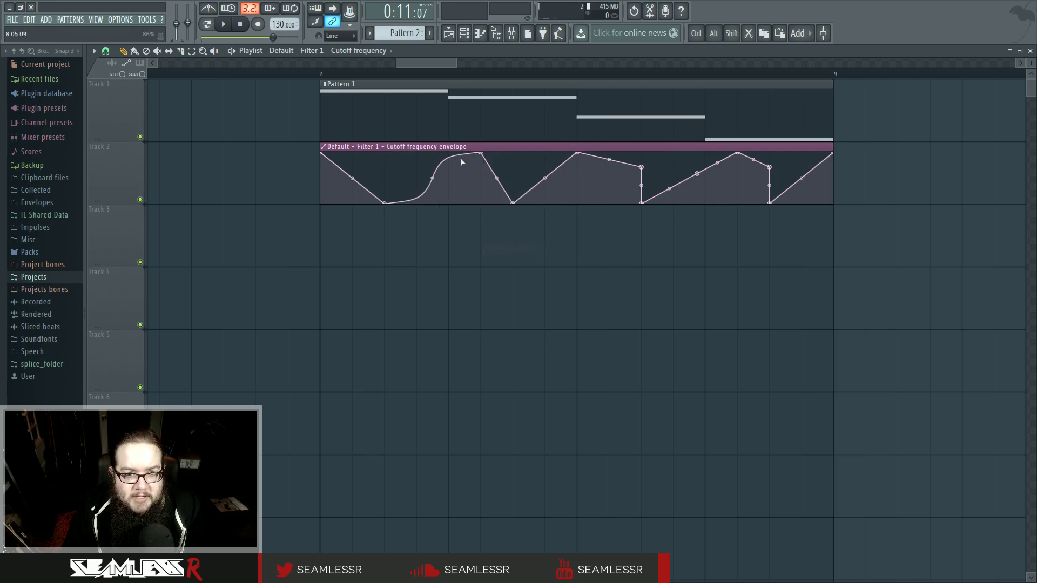
{"action": "left_click_drag", "start_coordinate": [432, 178], "coordinate": [482, 157]}
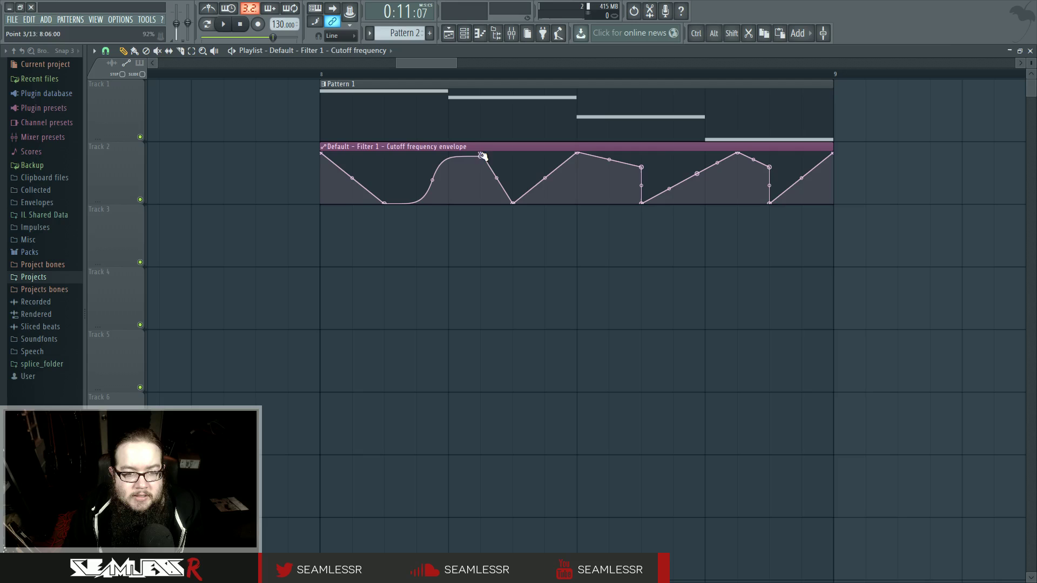
{"action": "right_click", "coordinate": [480, 155]}
{"action": "left_click", "coordinate": [496, 172]}
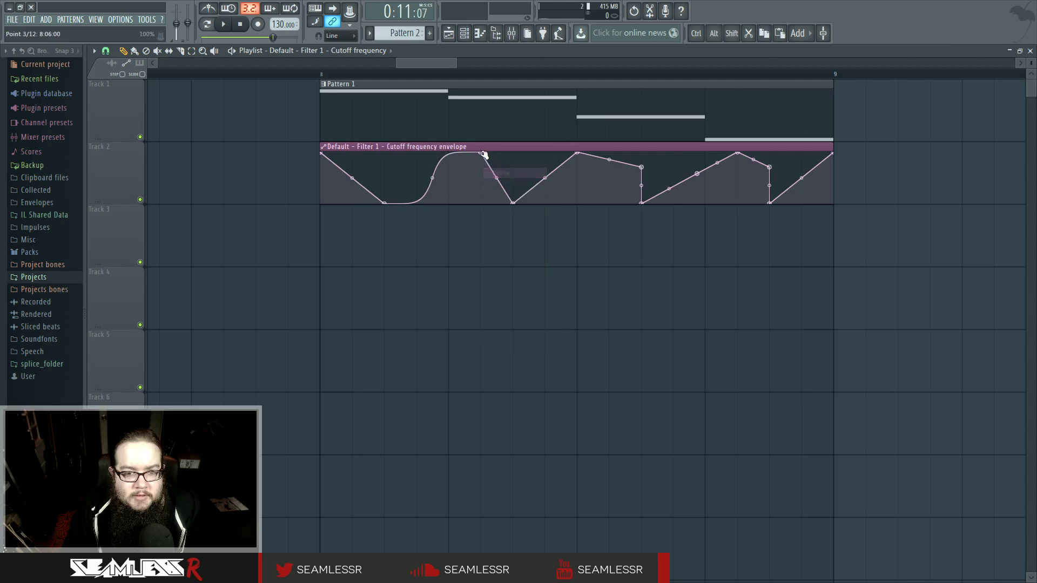
Try Double curve 3 and Half sine on the peak 1.25 beats in, varying the incoming segment's tension for each.
{"action": "right_click", "coordinate": [481, 153]}
{"action": "left_click", "coordinate": [521, 260]}
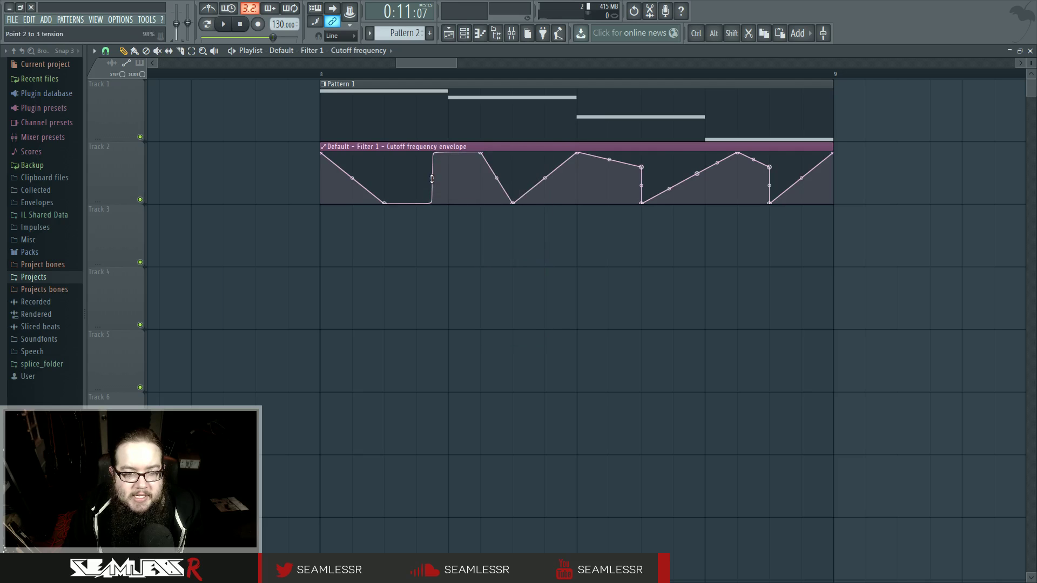
{"action": "mouse_move", "coordinate": [432, 178]}
{"action": "left_mouse_down"}
{"action": "mouse_move", "coordinate": [432, 201]}
{"action": "mouse_move", "coordinate": [432, 180]}
{"action": "left_mouse_up"}
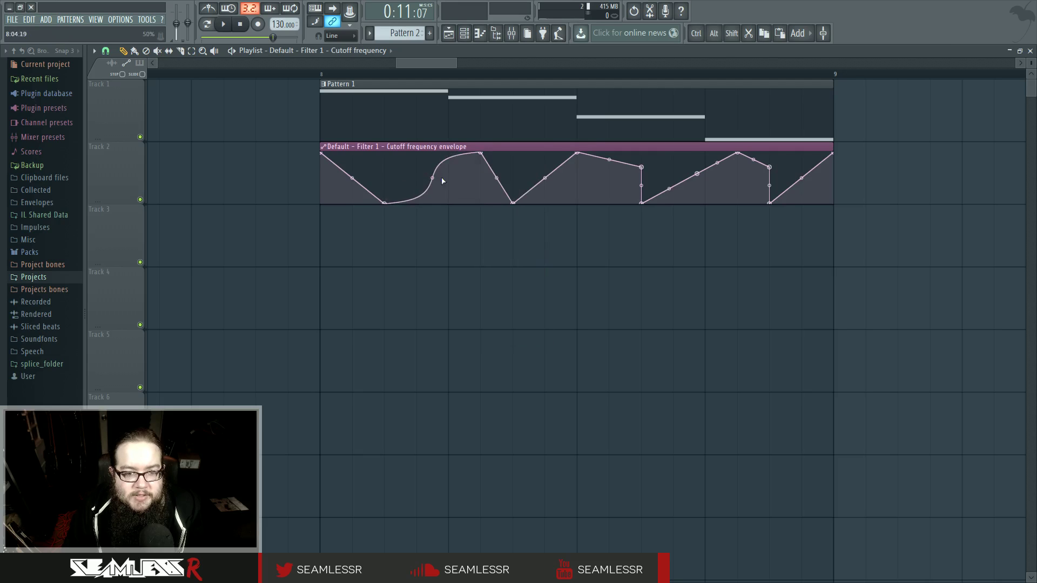
{"action": "right_click", "coordinate": [481, 156]}
{"action": "left_click", "coordinate": [507, 277]}
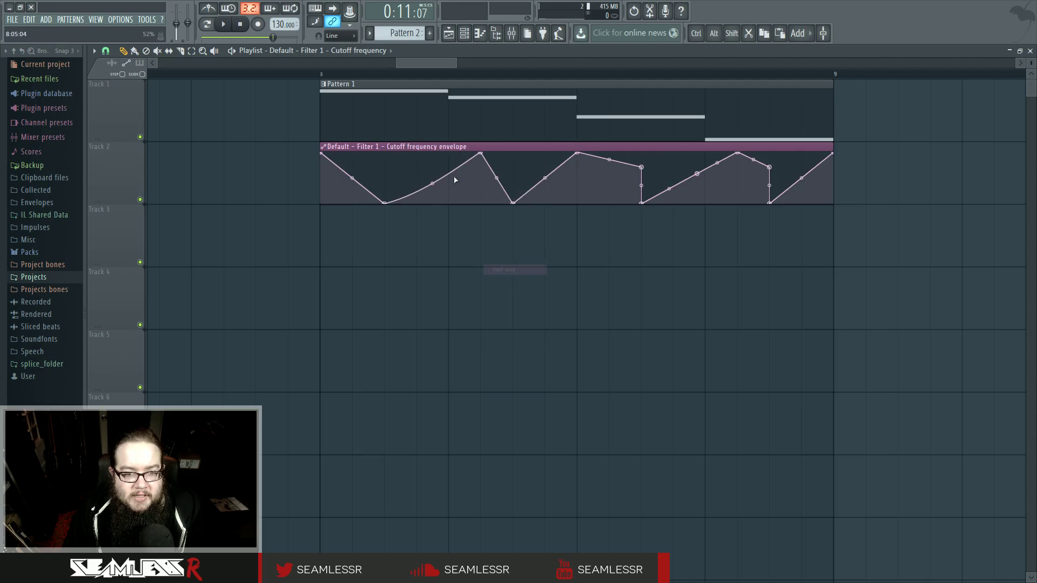
{"action": "mouse_move", "coordinate": [432, 182]}
{"action": "left_mouse_down"}
{"action": "mouse_move", "coordinate": [432, 165]}
{"action": "mouse_move", "coordinate": [432, 185]}
{"action": "mouse_move", "coordinate": [432, 174]}
{"action": "left_mouse_up"}
Try the Smooth and Hold modes on the cutoff envelope peak 1.25 beats in.
{"action": "right_click", "coordinate": [482, 154]}
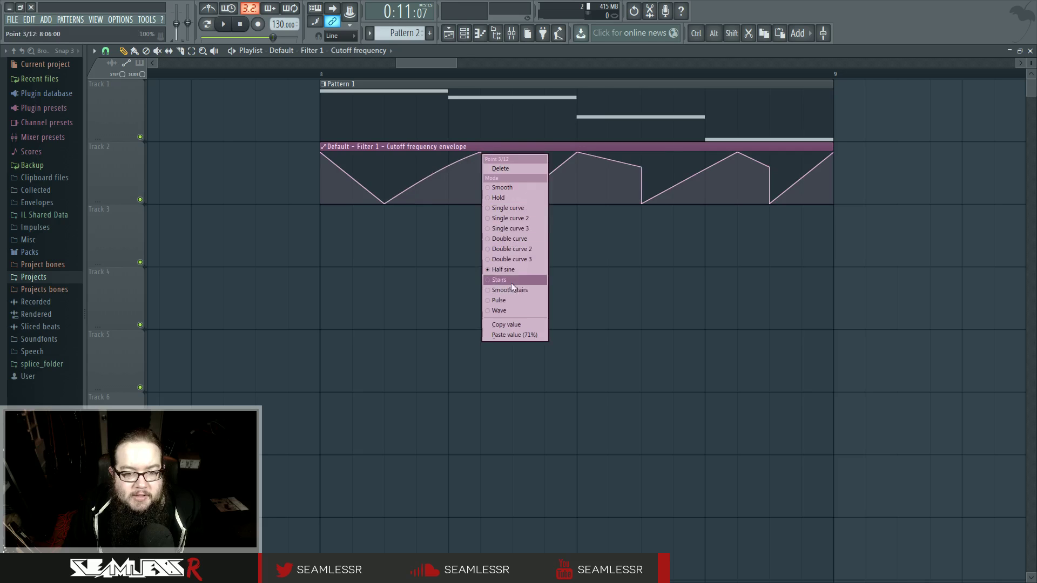
{"action": "left_click", "coordinate": [514, 188]}
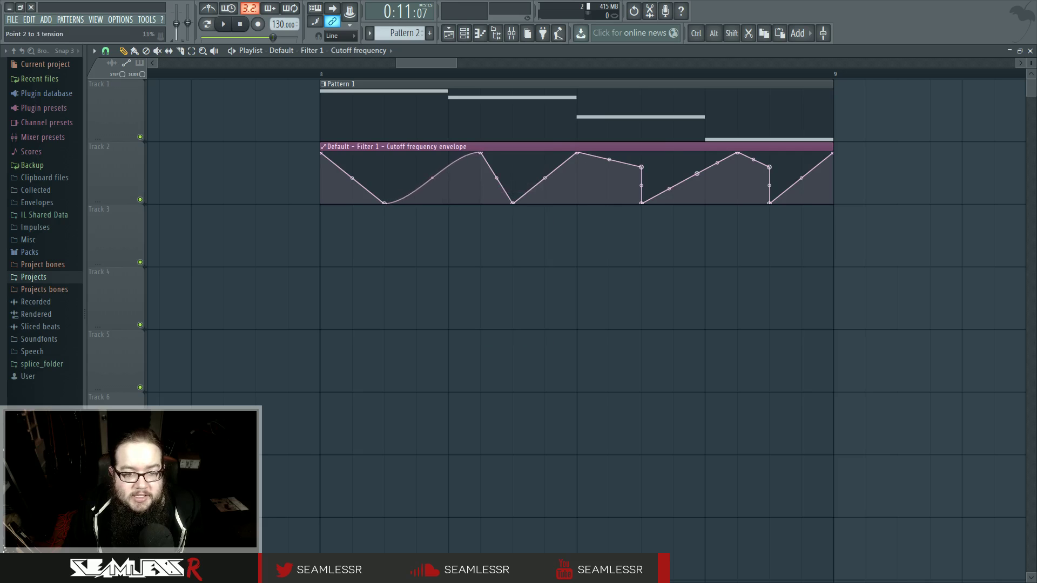
{"action": "right_click", "coordinate": [481, 155]}
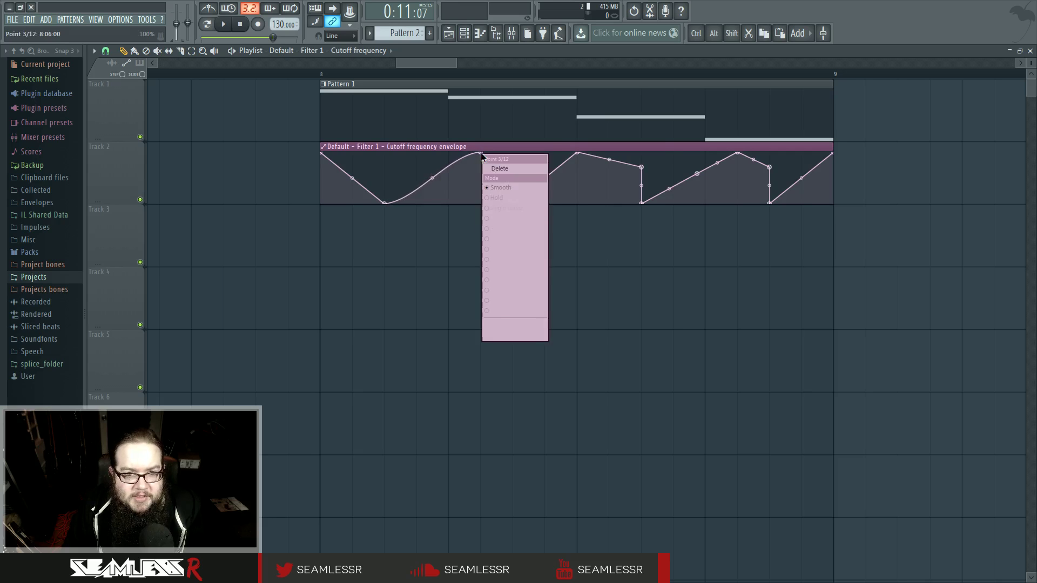
{"action": "left_click", "coordinate": [518, 196]}
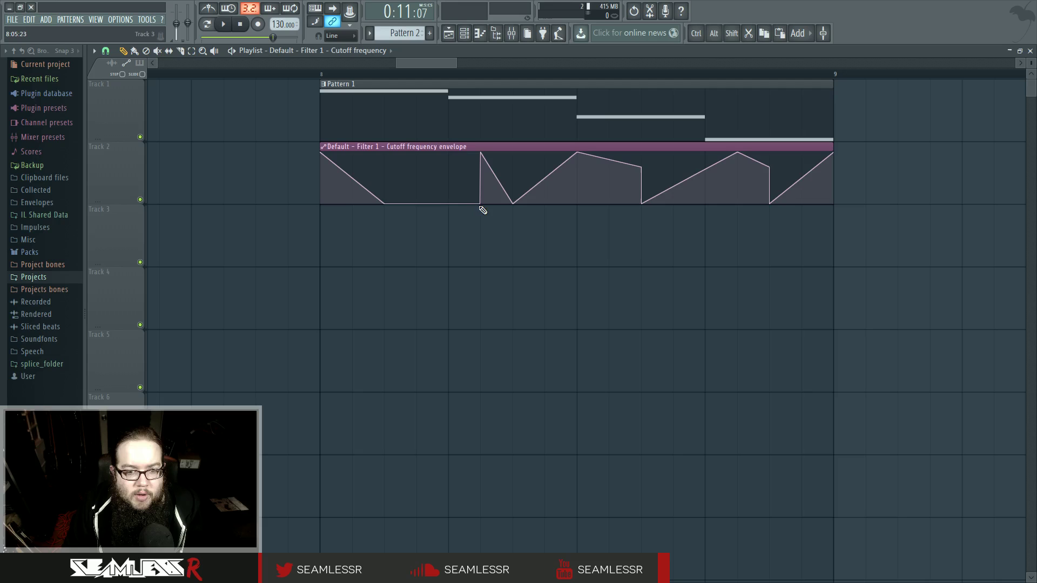
Try Stairs and Smooth stairs on the peak 1.25 beats in, varying the number of steps with the segment's tension.
{"action": "right_click", "coordinate": [481, 157]}
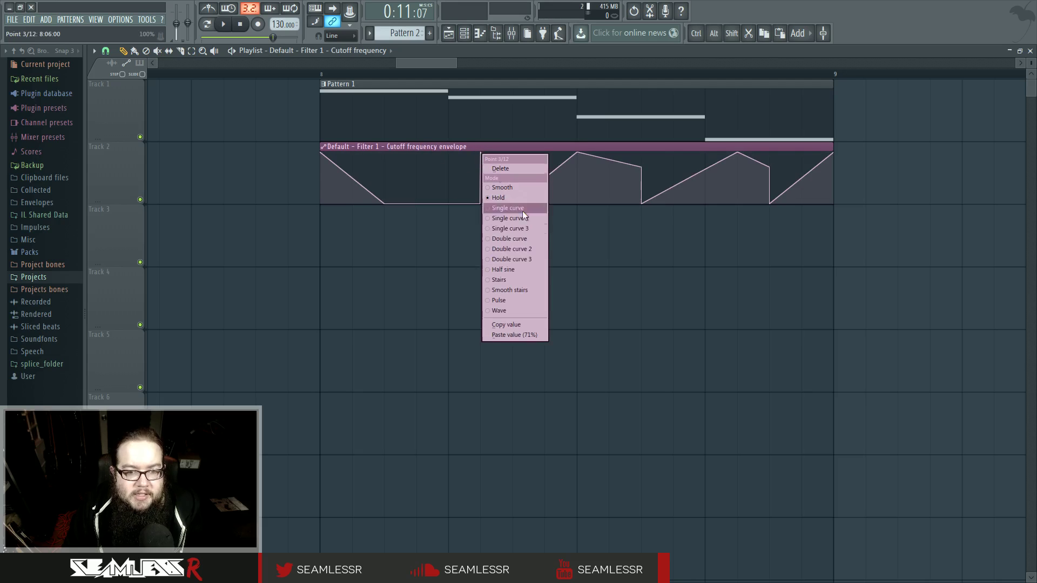
{"action": "left_click", "coordinate": [533, 279]}
{"action": "mouse_move", "coordinate": [432, 178]}
{"action": "left_mouse_down"}
{"action": "mouse_move", "coordinate": [432, 157]}
{"action": "mouse_move", "coordinate": [432, 198]}
{"action": "mouse_move", "coordinate": [432, 177]}
{"action": "left_mouse_up"}
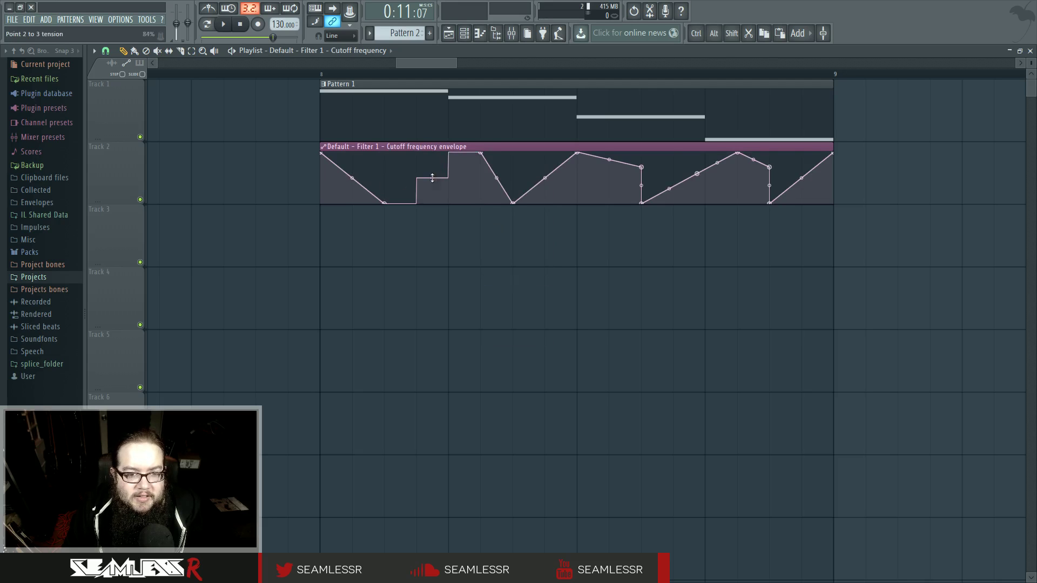
{"action": "right_click", "coordinate": [482, 155]}
{"action": "left_click", "coordinate": [522, 291]}
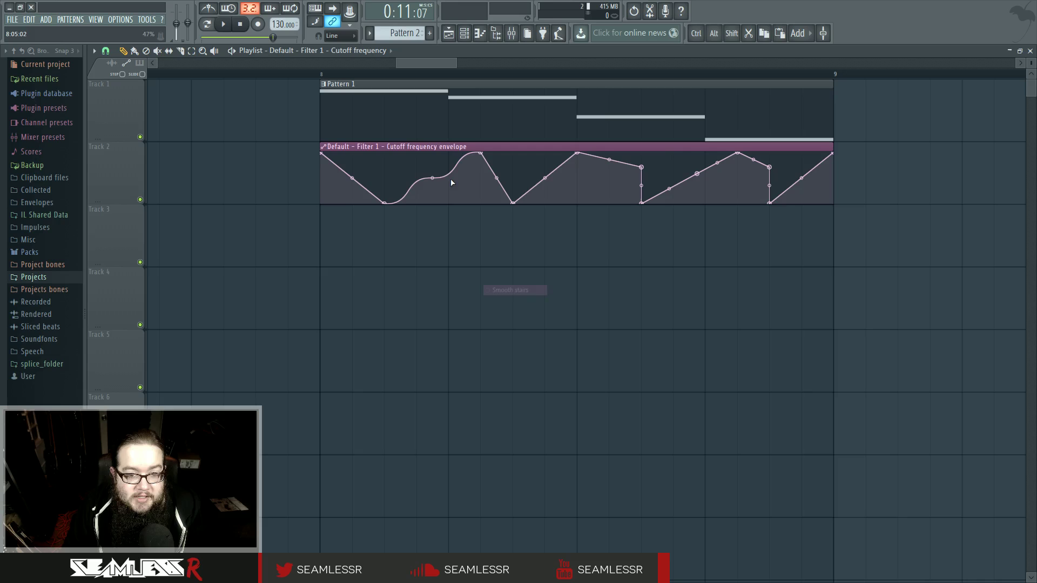
{"action": "mouse_move", "coordinate": [432, 178]}
{"action": "left_mouse_down"}
{"action": "mouse_move", "coordinate": [432, 195]}
{"action": "mouse_move", "coordinate": [432, 160]}
{"action": "mouse_move", "coordinate": [432, 178]}
{"action": "left_mouse_up"}
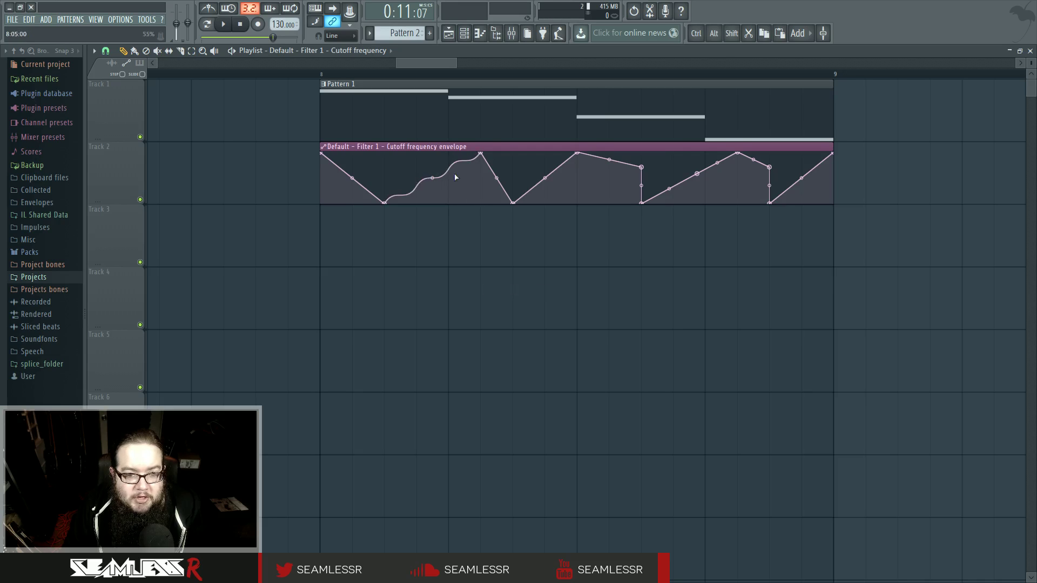
Set the peak 1.25 beats in to Pulse and adjust the tension for a much faster pulse.
{"action": "right_click", "coordinate": [482, 154]}
{"action": "left_click", "coordinate": [519, 301]}
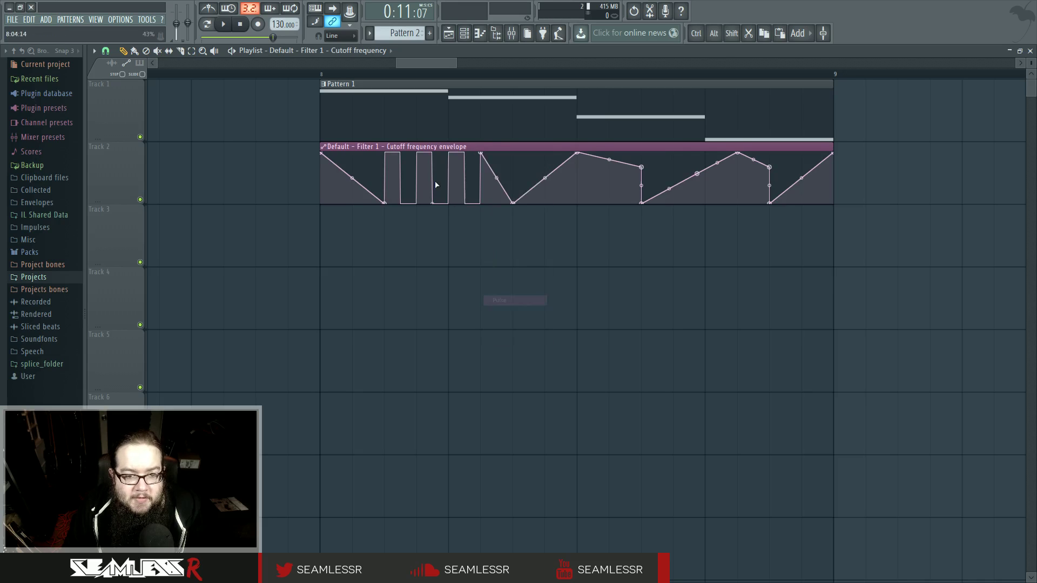
{"action": "mouse_move", "coordinate": [434, 203]}
{"action": "left_mouse_down"}
{"action": "mouse_move", "coordinate": [433, 221]}
{"action": "mouse_move", "coordinate": [433, 206]}
{"action": "left_mouse_up"}
{"action": "key", "text": "space"}
{"action": "key", "text": "space"}
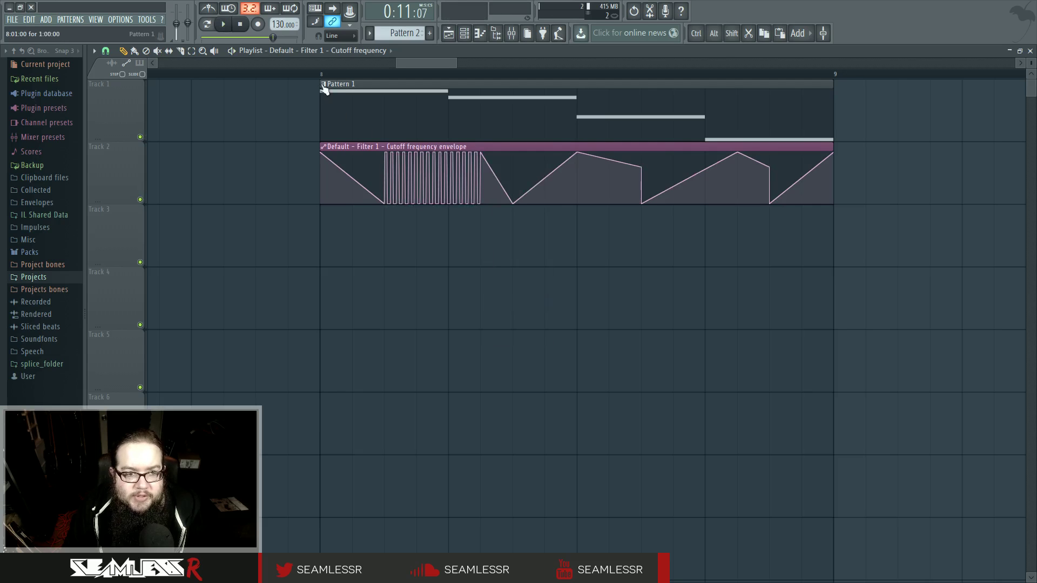
Play the song from the start of bar 8 to audition the Pulse segment at different tension settings.
{"action": "left_click", "coordinate": [321, 75]}
{"action": "key", "text": "space"}
{"action": "key", "text": "space"}
{"action": "key", "text": "space"}
{"action": "left_click_drag", "start_coordinate": [433, 204], "coordinate": [433, 205]}
{"action": "key", "text": "space"}
{"action": "key", "text": "space"}
{"action": "key", "text": "space"}
{"action": "key", "text": "space"}
{"action": "key", "text": "space"}
{"action": "key", "text": "space"}
{"action": "key", "text": "space"}
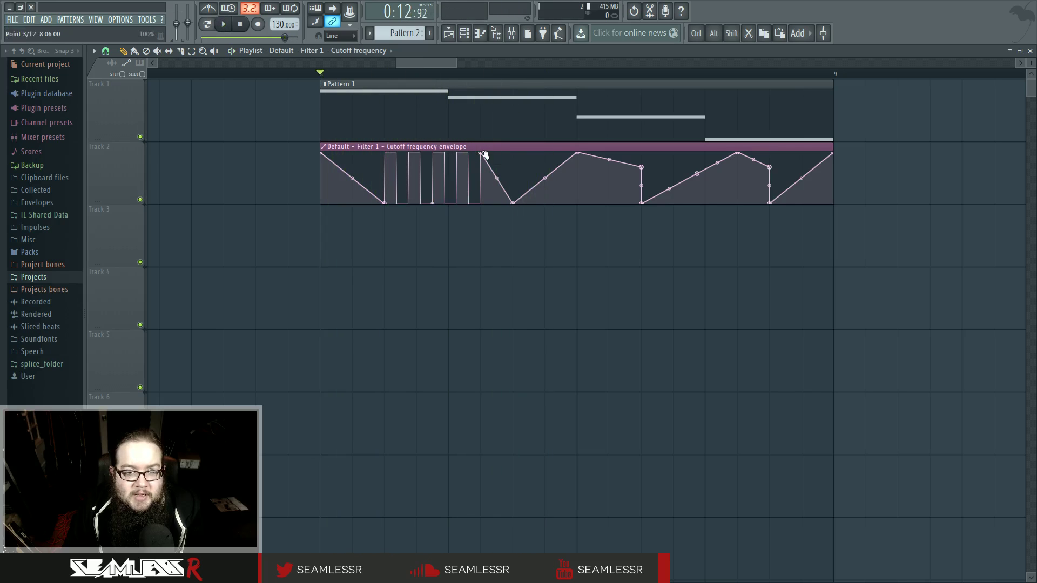
Set the peak 1.25 beats in to Wave and vary the segment's tension while playing bar 8.
{"action": "right_click", "coordinate": [481, 153]}
{"action": "left_click", "coordinate": [502, 311]}
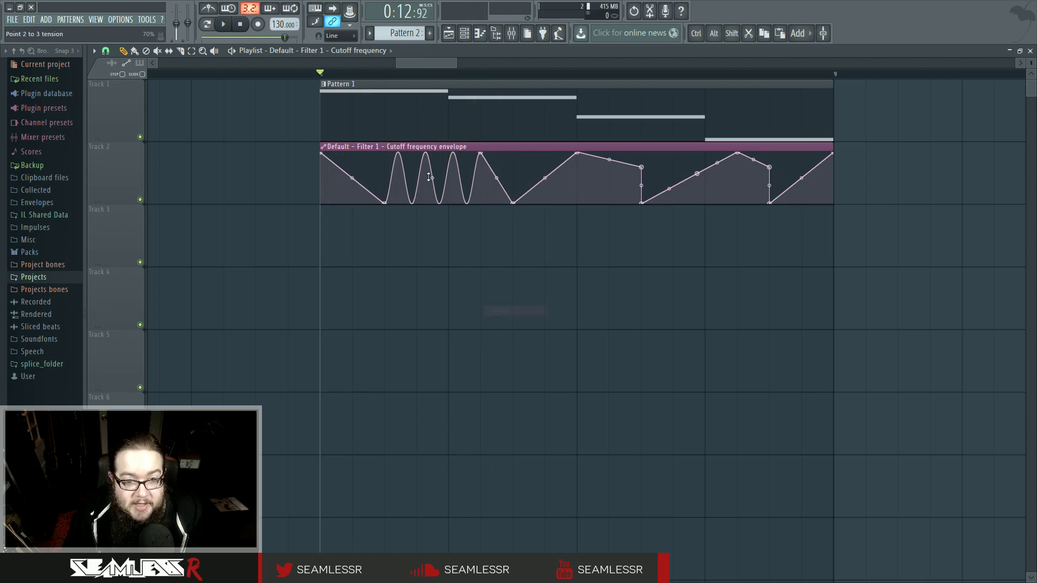
{"action": "left_click_drag", "start_coordinate": [434, 177], "coordinate": [434, 179]}
{"action": "left_click_drag", "start_coordinate": [434, 178], "coordinate": [432, 178]}
{"action": "key", "text": "space"}
{"action": "key", "text": "space"}
{"action": "key", "text": "space"}
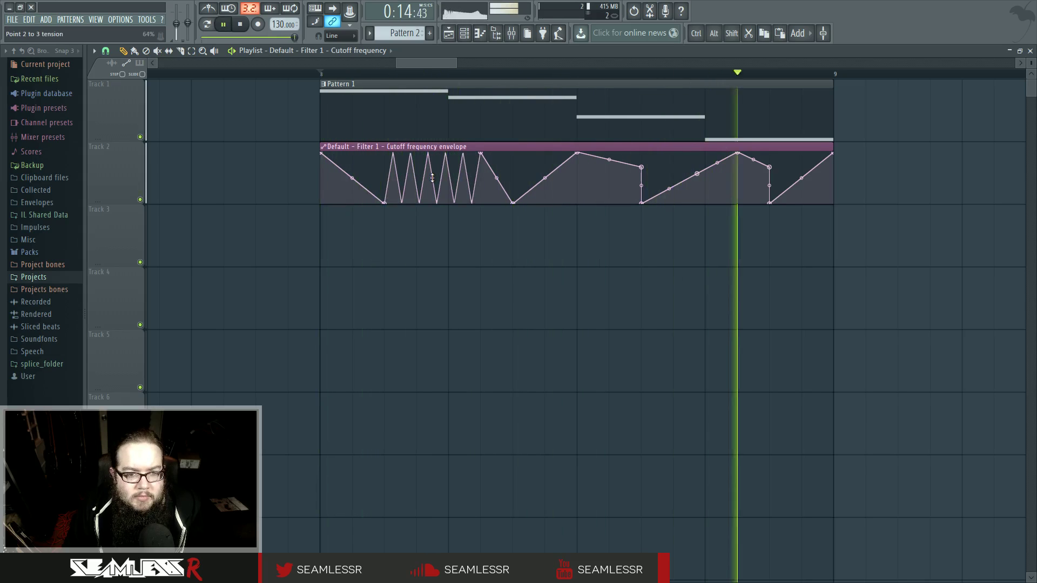
Slow the Wave segment to a tension of about 71% and play bar 8 repeatedly to hear it.
{"action": "left_click_drag", "start_coordinate": [432, 178], "coordinate": [433, 179]}
{"action": "key", "text": "space"}
{"action": "key", "text": "space"}
{"action": "key", "text": "space"}
{"action": "key", "text": "space"}
{"action": "key", "text": "space"}
{"action": "key", "text": "space"}
{"action": "key", "text": "space"}
{"action": "key", "text": "space"}
{"action": "key", "text": "space"}
{"action": "key", "text": "space"}
{"action": "key", "text": "space"}
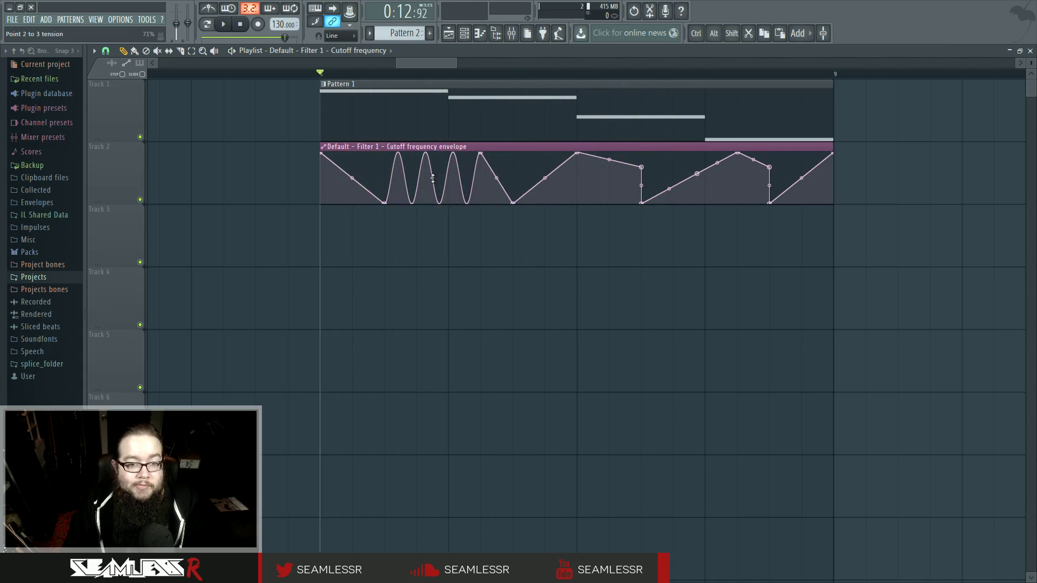
Copy the value of the peak 1.25 beats into bar 8, switch to Notepad and shrink its window.
{"action": "right_click", "coordinate": [479, 154]}
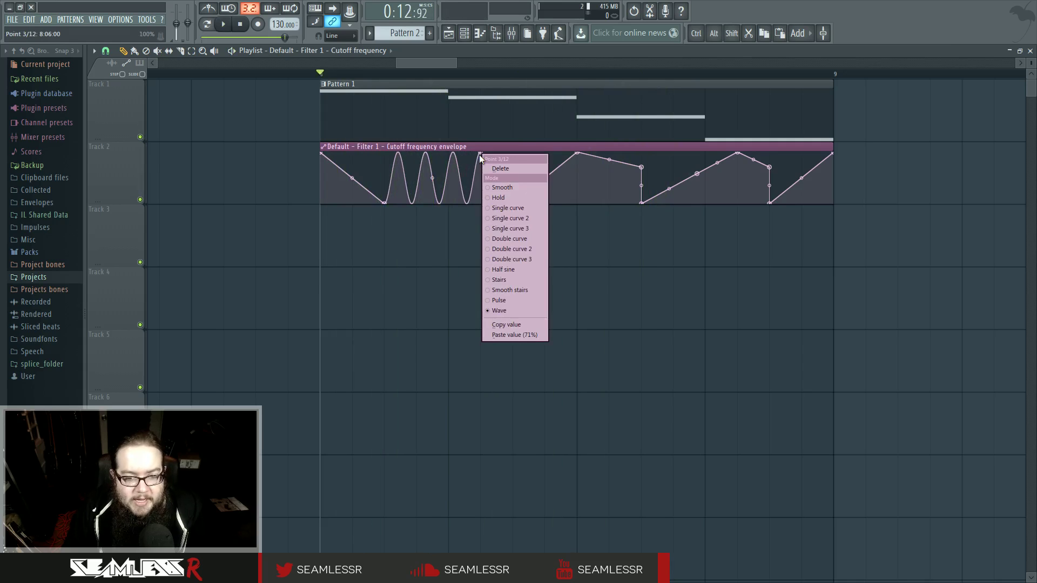
{"action": "left_click", "coordinate": [532, 325]}
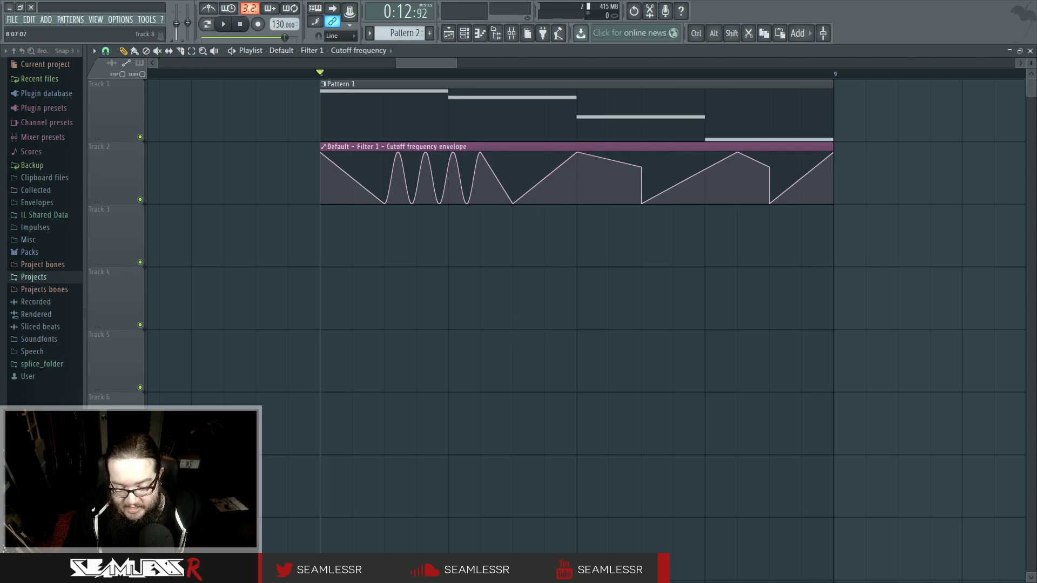
{"action": "key", "text": "alt+Tab"}
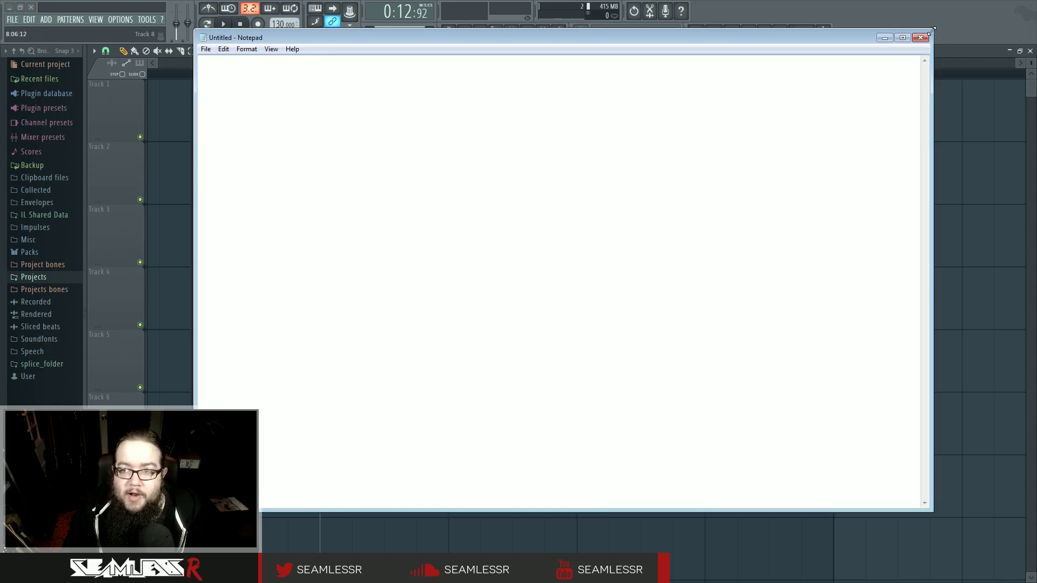
{"action": "left_click_drag", "start_coordinate": [933, 29], "coordinate": [850, 193]}
Paste the copied value into Notepad, replace it with 0.45, select the new text and return to FL Studio.
{"action": "right_click", "coordinate": [514, 316]}
{"action": "left_click", "coordinate": [567, 361]}
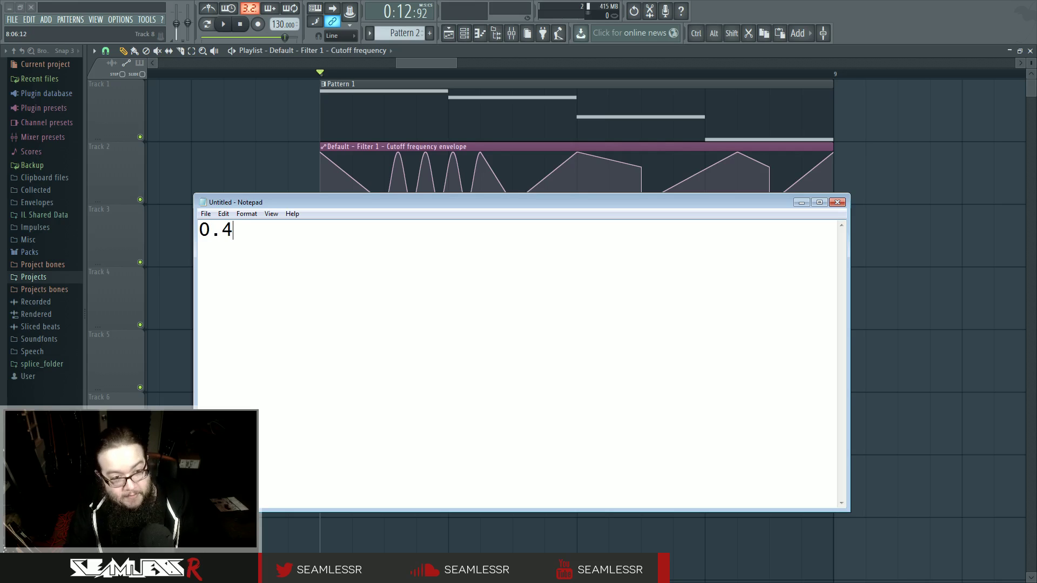
{"action": "key", "text": "ctrl+a"}
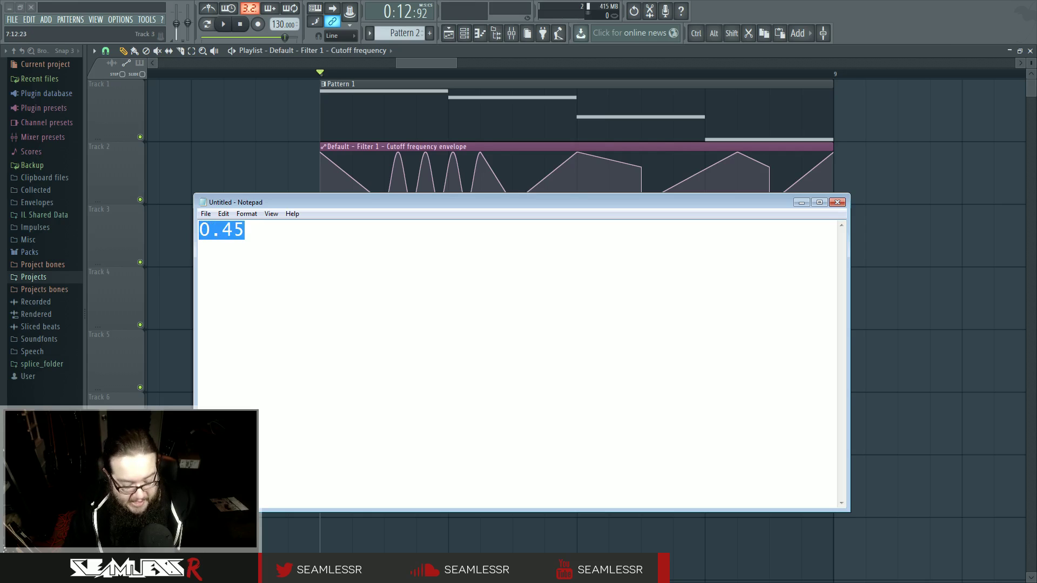
{"action": "left_click", "coordinate": [251, 155]}
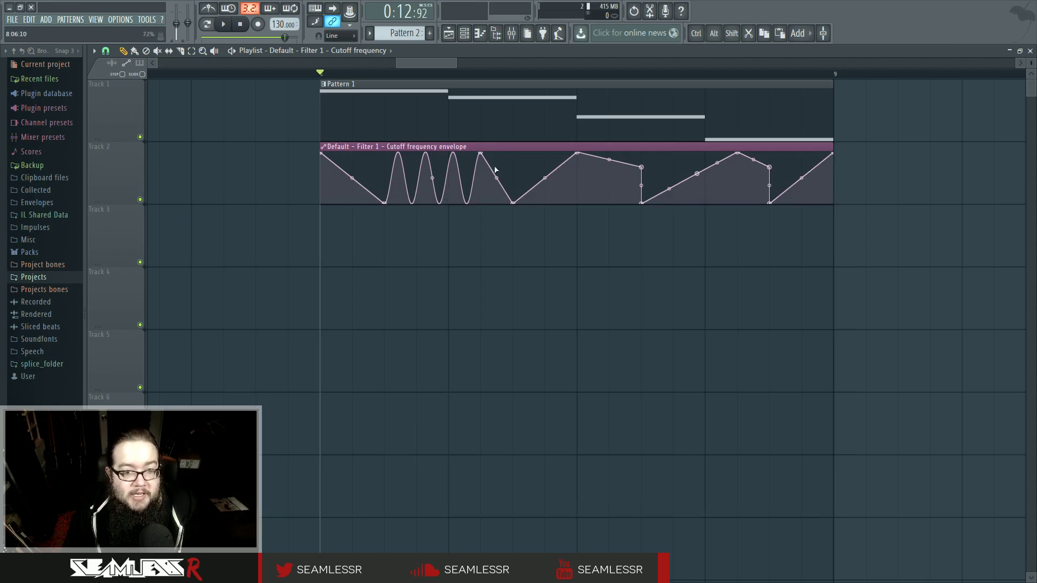
Paste the copied 45% value onto the Wave peak 1.25 beats into bar 8, and raise that point to 76%.
{"action": "right_click", "coordinate": [482, 154]}
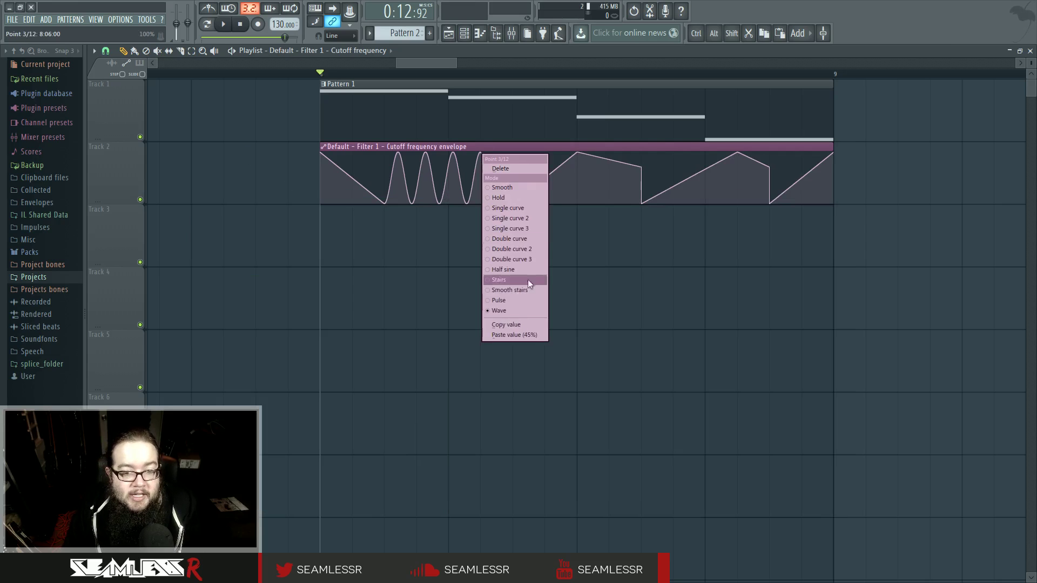
{"action": "left_click", "coordinate": [533, 335]}
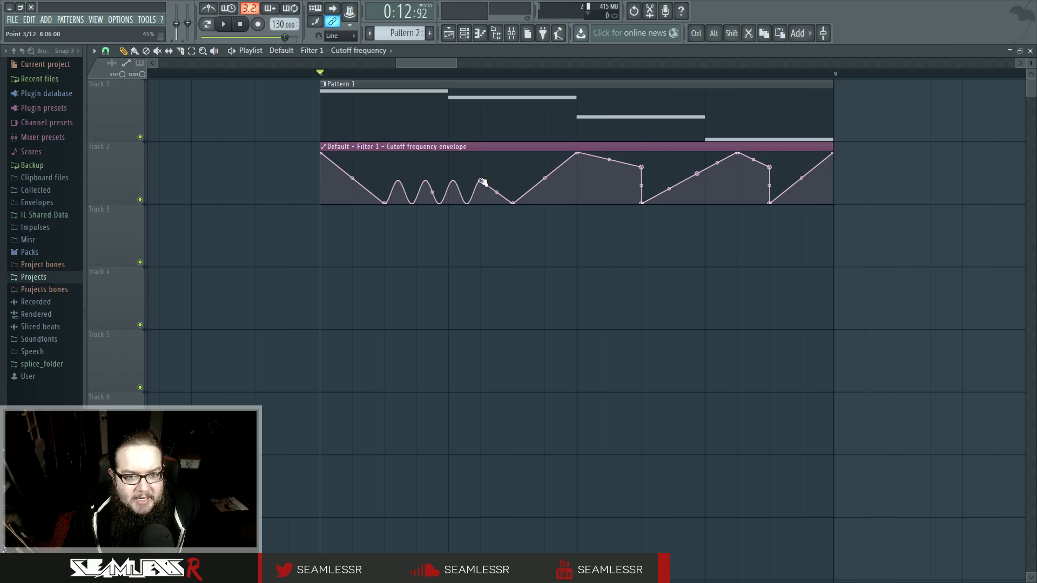
{"action": "mouse_move", "coordinate": [484, 183]}
{"action": "left_mouse_down"}
{"action": "mouse_move", "coordinate": [487, 154]}
{"action": "mouse_move", "coordinate": [485, 198]}
{"action": "mouse_move", "coordinate": [484, 167]}
{"action": "left_mouse_up"}
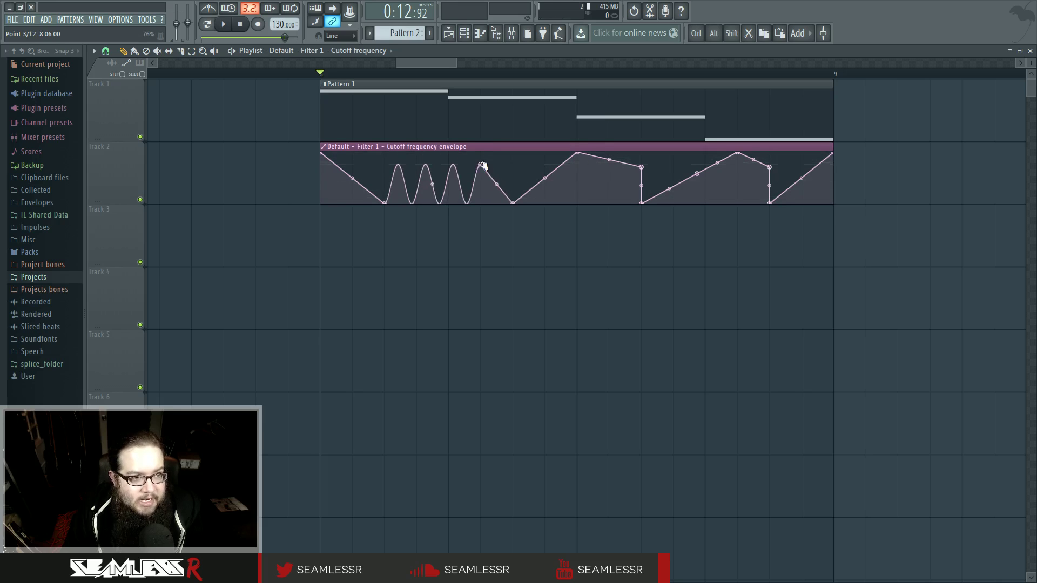
Copy the Wave peak's value and paste it over the selected 0.45 in Notepad.
{"action": "right_click", "coordinate": [484, 166]}
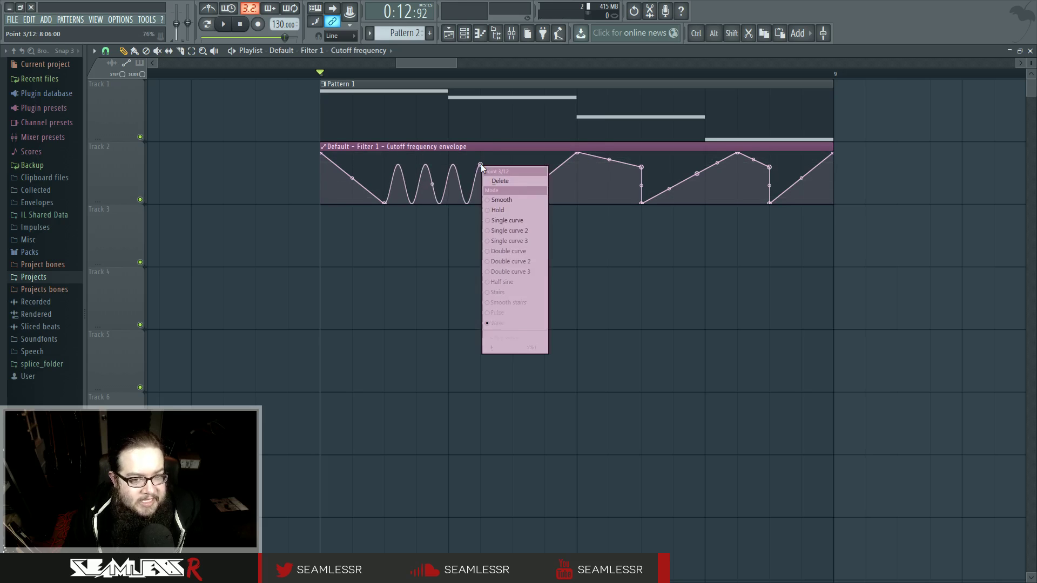
{"action": "left_click", "coordinate": [536, 334]}
{"action": "key", "text": "alt+Tab"}
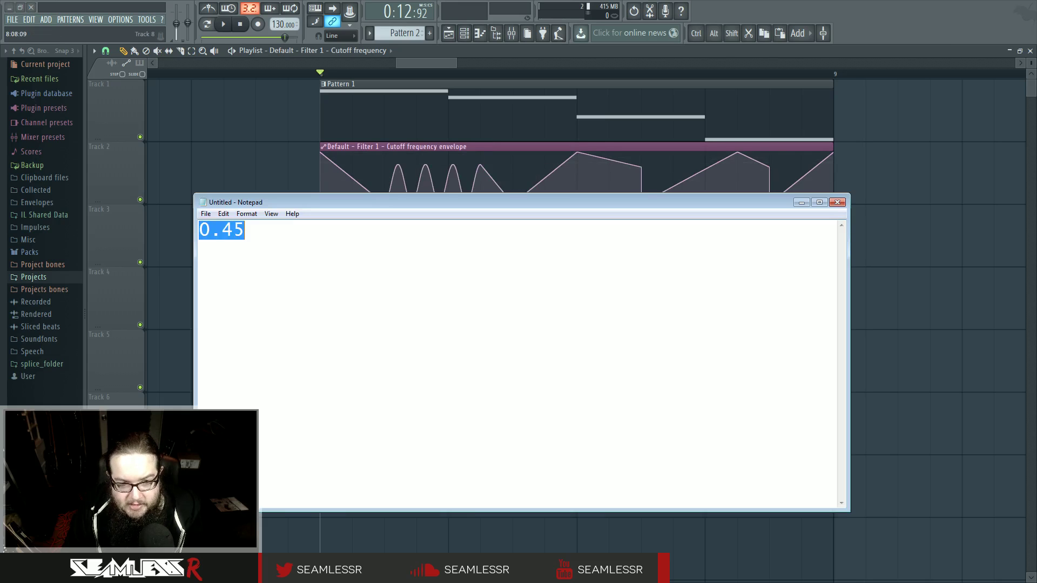
{"action": "right_click", "coordinate": [321, 342]}
{"action": "left_click", "coordinate": [348, 390]}
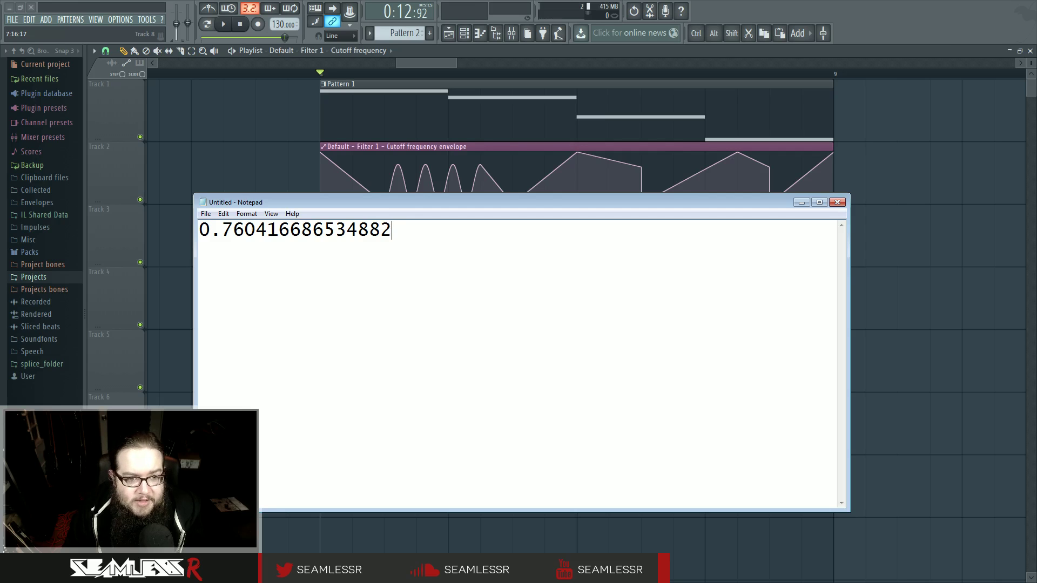
Shorten the pasted number to 0.76 and copy it, and paste it onto the Wave peak back in FL Studio.
{"action": "left_click_drag", "start_coordinate": [392, 231], "coordinate": [245, 231]}
{"action": "key", "text": "BackSpace"}
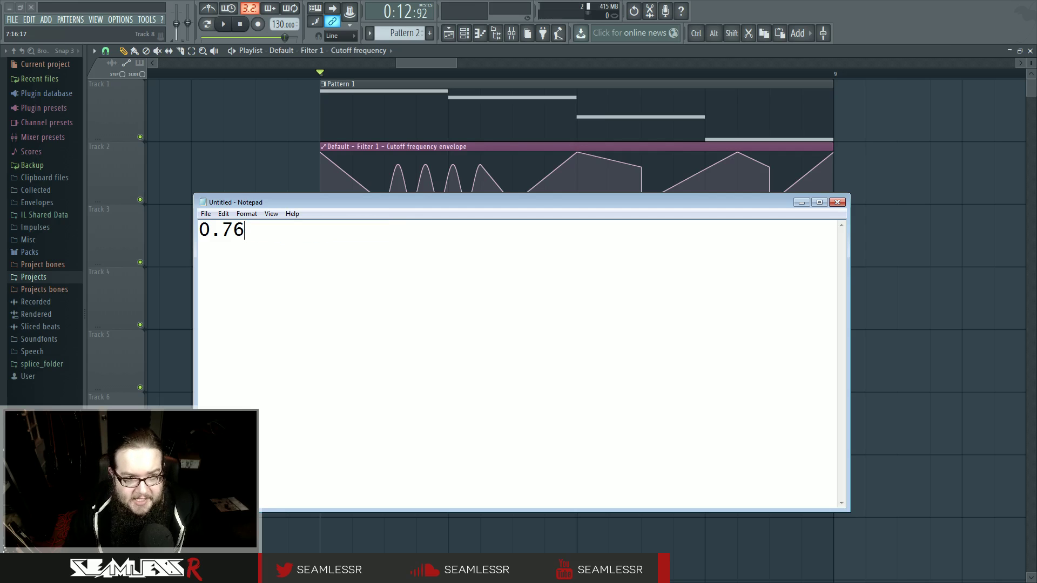
{"action": "key", "text": "ctrl+a"}
{"action": "left_click", "coordinate": [253, 167]}
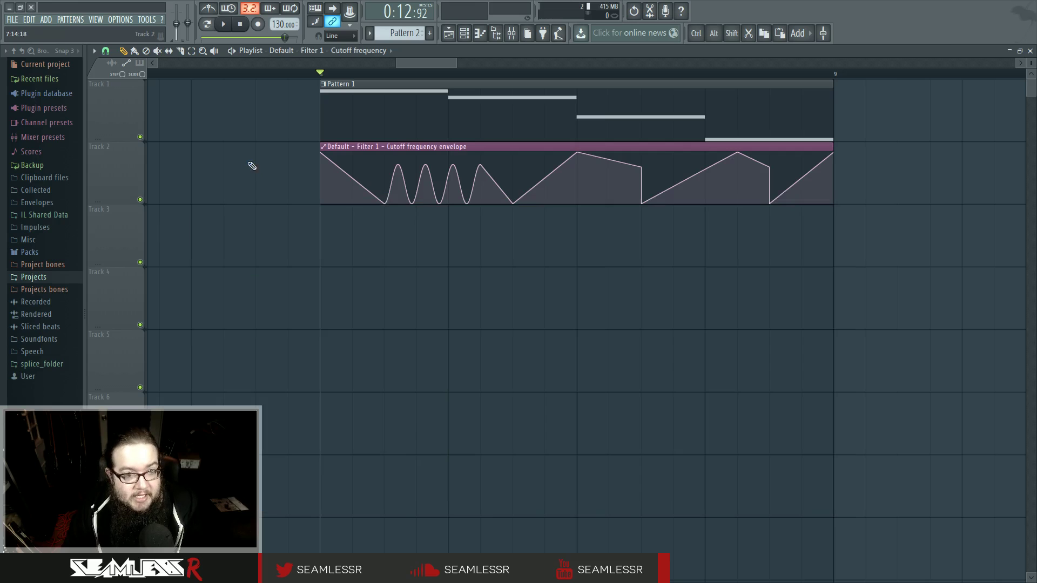
{"action": "right_click", "coordinate": [481, 165]}
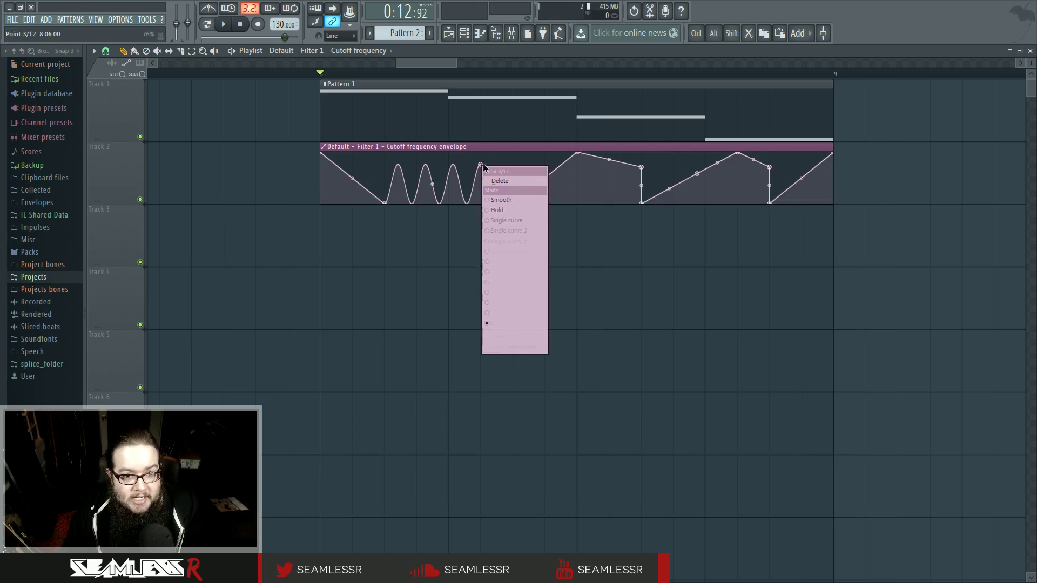
{"action": "left_click", "coordinate": [524, 349]}
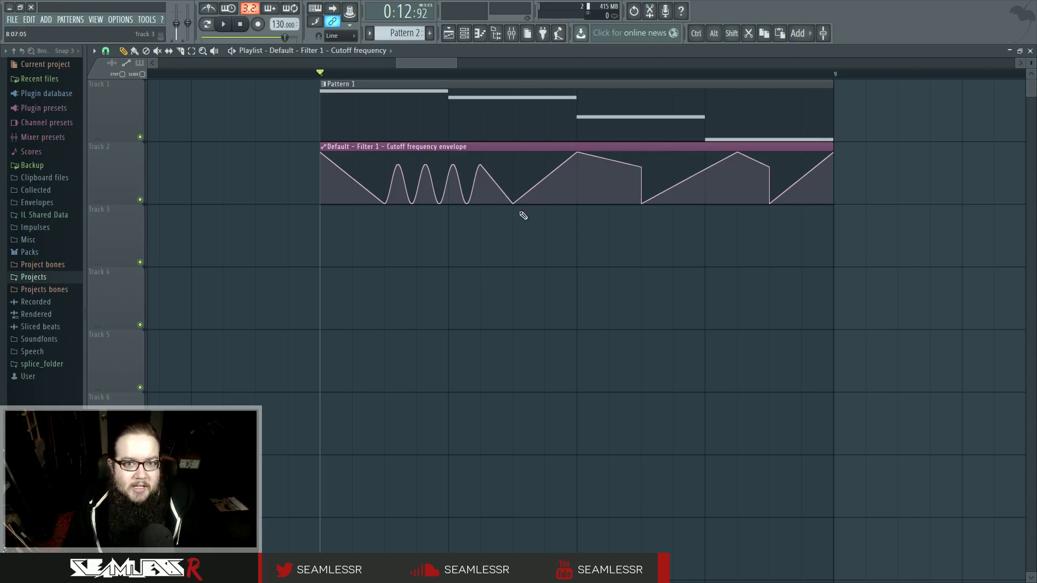
Open the mixer and load Fruity Parametric EQ 2 into the first effect slot of Insert 2.
{"action": "left_click", "coordinate": [512, 34]}
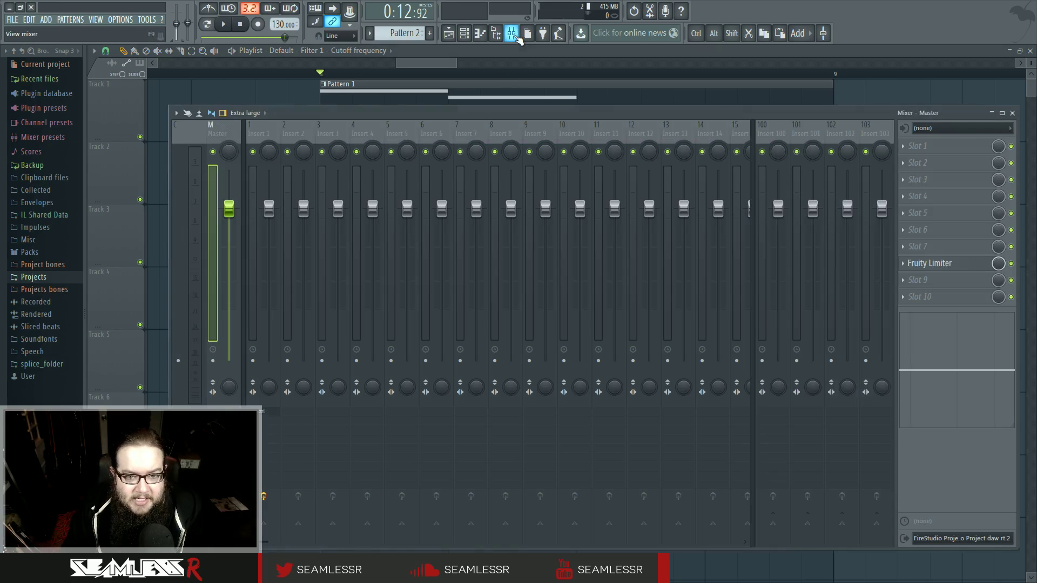
{"action": "left_click", "coordinate": [269, 134]}
{"action": "left_click", "coordinate": [285, 135]}
{"action": "left_click", "coordinate": [910, 150]}
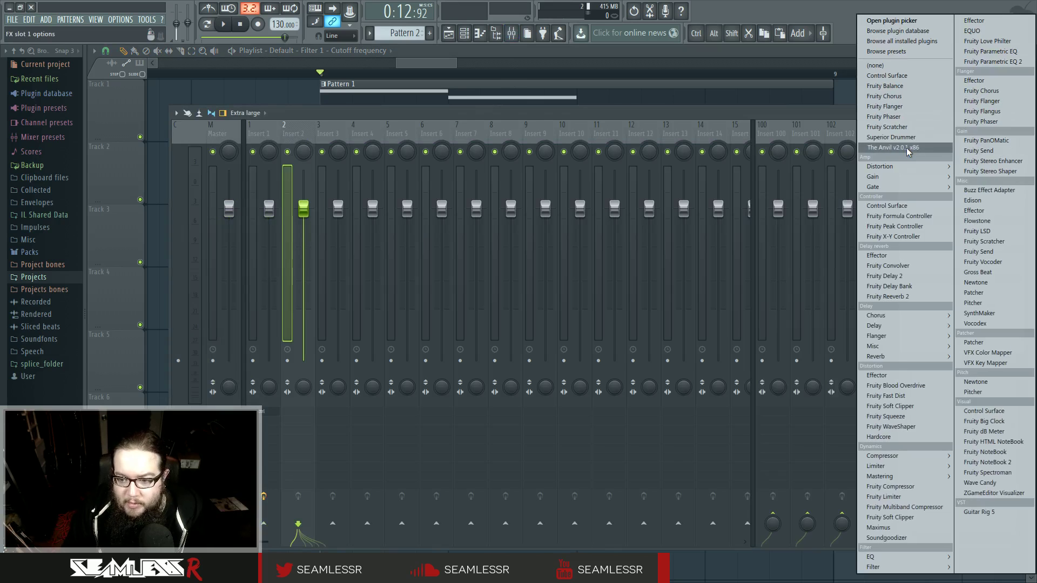
{"action": "left_click", "coordinate": [990, 61]}
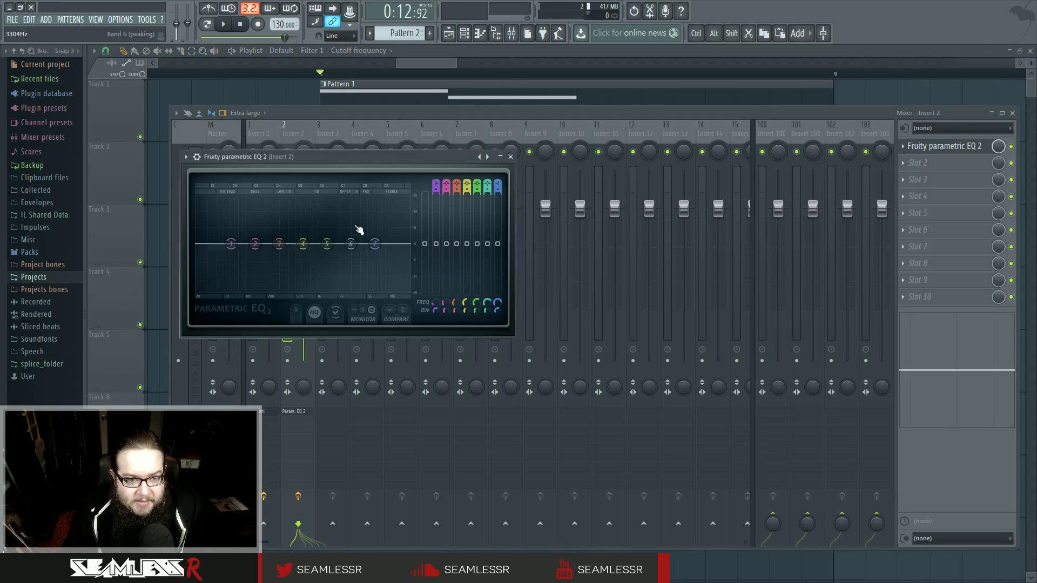
Make band 7 of the EQ a low pass filter and move it down to about 2667 Hz.
{"action": "right_click", "coordinate": [327, 244]}
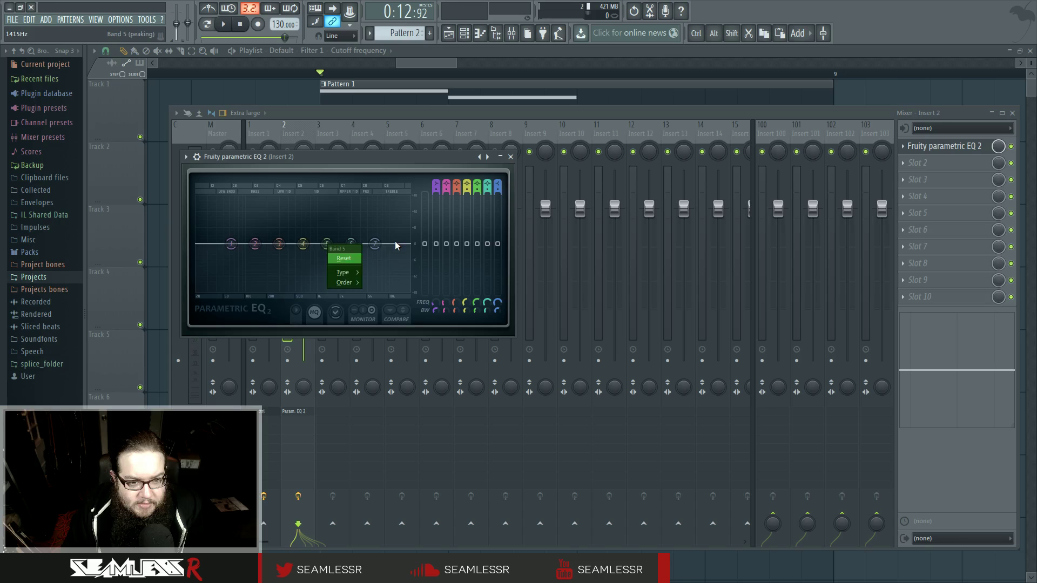
{"action": "right_click", "coordinate": [374, 244]}
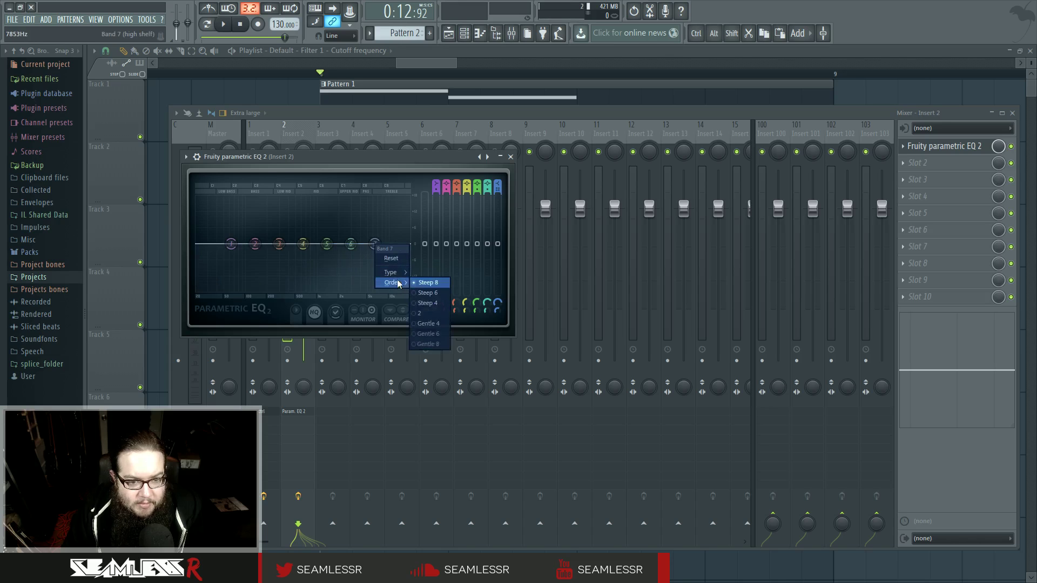
{"action": "mouse_move", "coordinate": [397, 273]}
{"action": "left_click", "coordinate": [431, 283]}
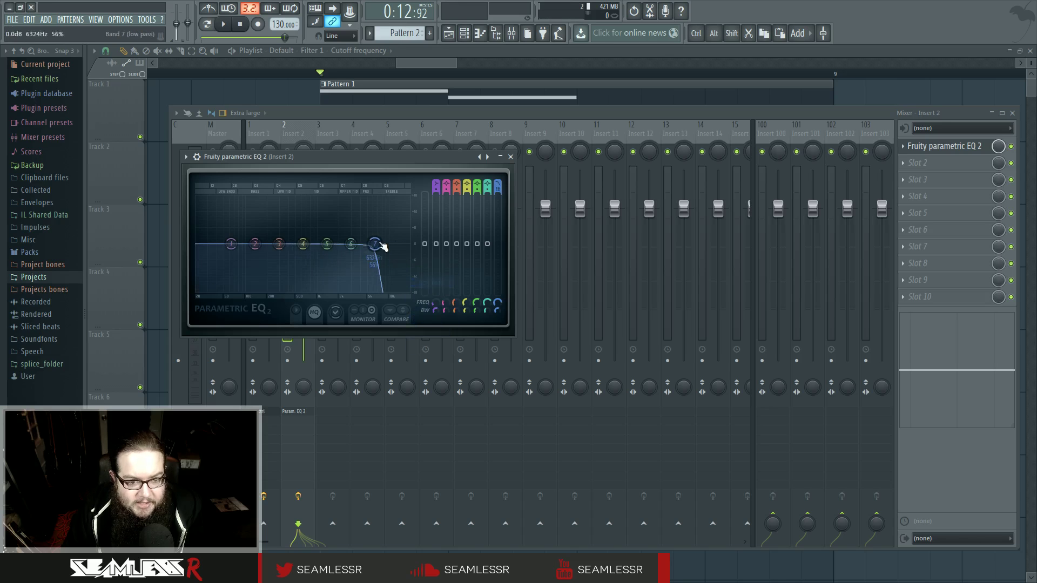
{"action": "left_click_drag", "start_coordinate": [374, 244], "coordinate": [349, 244]}
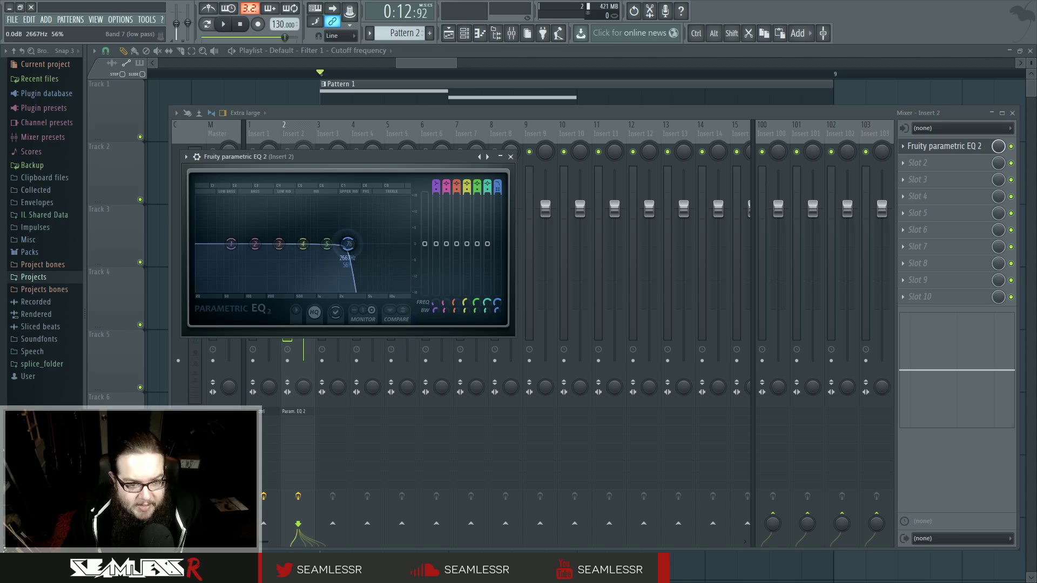
Copy the EQ's band 7 frequency value and paste it as 71% onto the Wave peak in the automation clip.
{"action": "right_click", "coordinate": [497, 304]}
{"action": "left_click", "coordinate": [526, 420]}
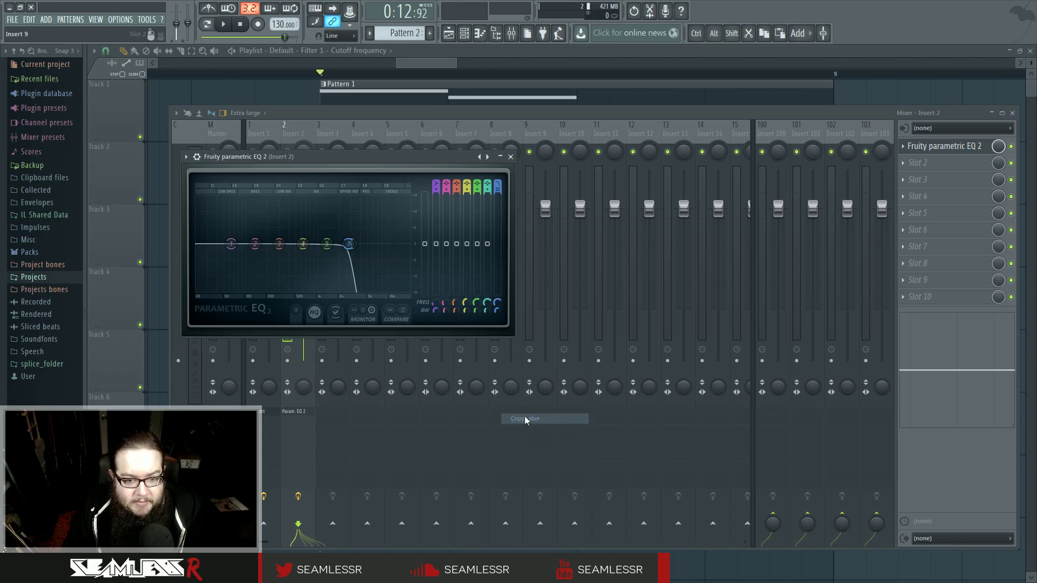
{"action": "left_click", "coordinate": [160, 257]}
{"action": "right_click", "coordinate": [481, 166]}
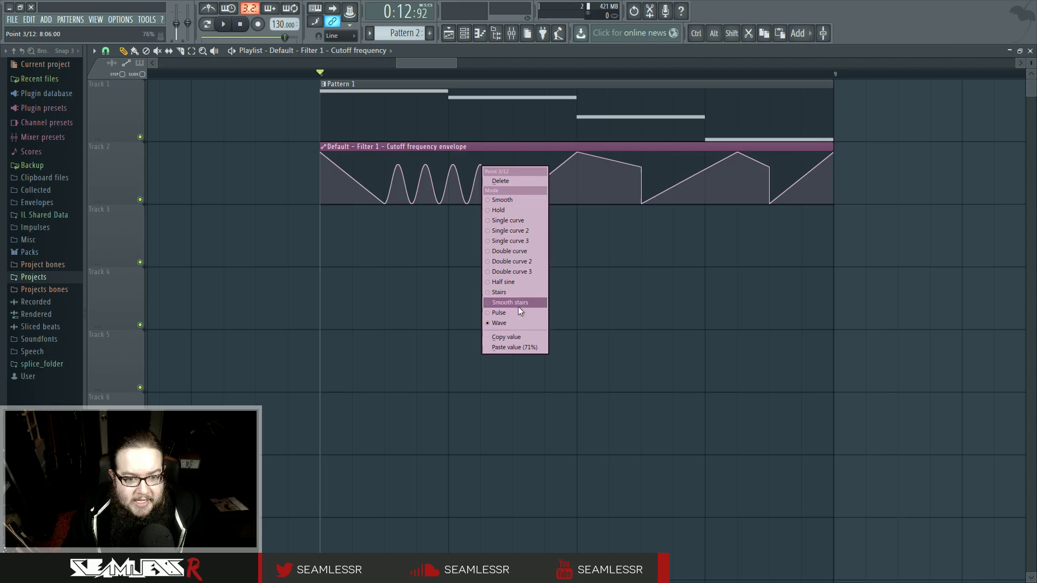
{"action": "left_click", "coordinate": [529, 347]}
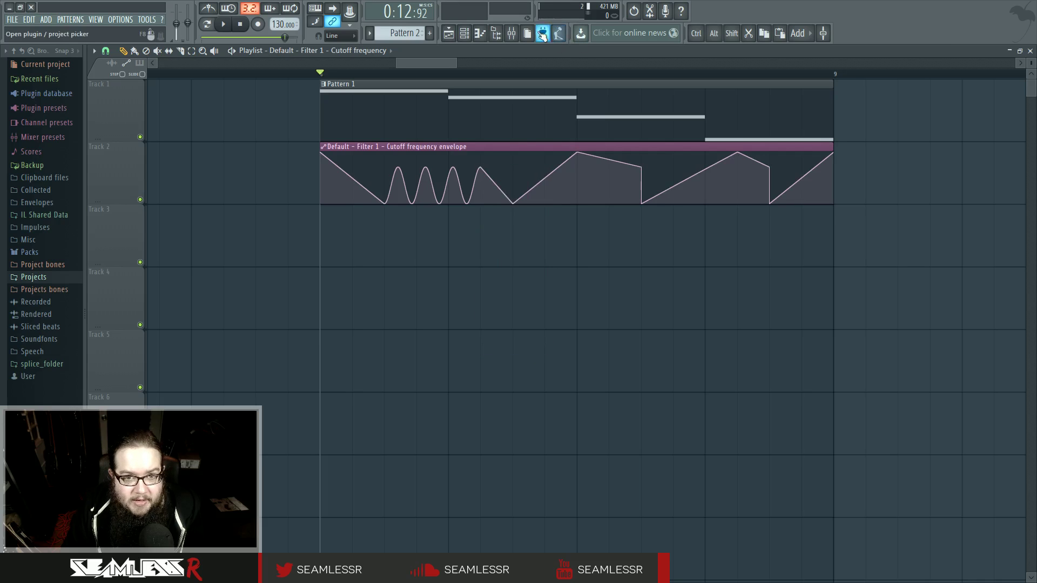
Reopen the Insert 2 EQ, lower band 7's frequency with its Set knob and look at the value paste option.
{"action": "left_click", "coordinate": [511, 33]}
{"action": "left_click", "coordinate": [945, 147]}
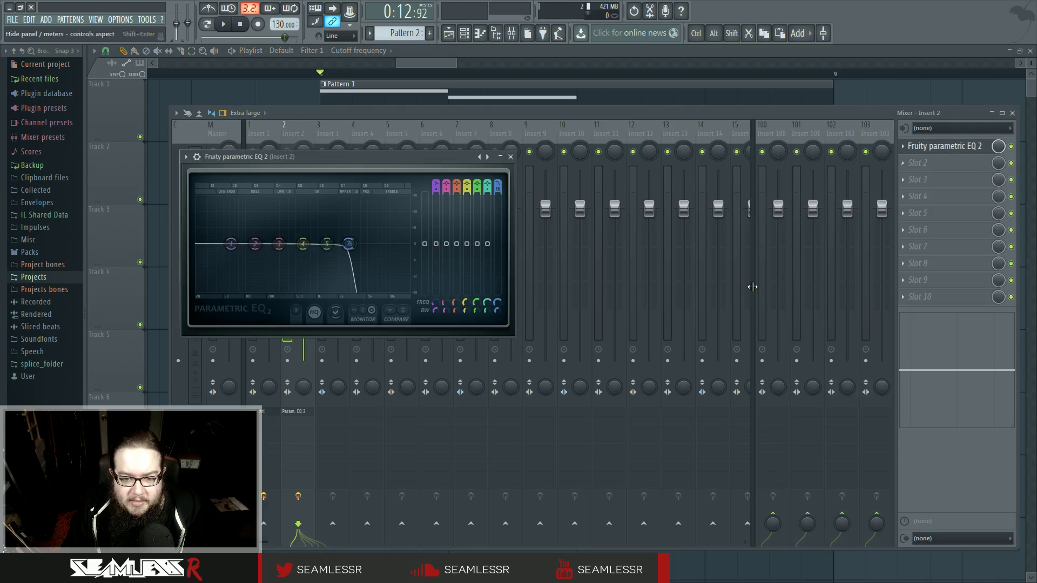
{"action": "right_click", "coordinate": [496, 303]}
{"action": "left_click", "coordinate": [532, 454]}
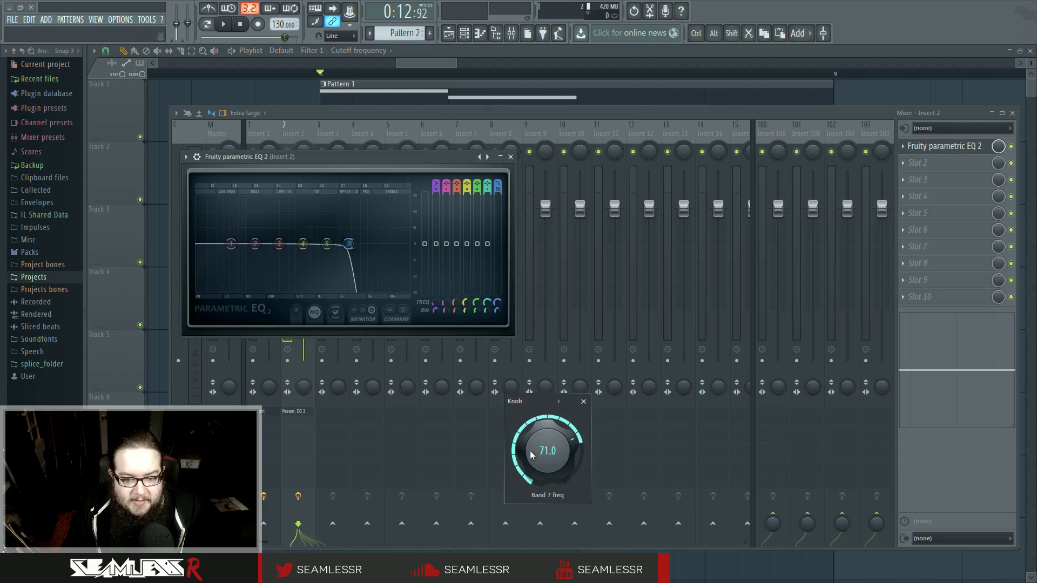
{"action": "left_click_drag", "start_coordinate": [548, 454], "coordinate": [548, 484]}
{"action": "left_click", "coordinate": [584, 402]}
{"action": "right_click", "coordinate": [496, 302]}
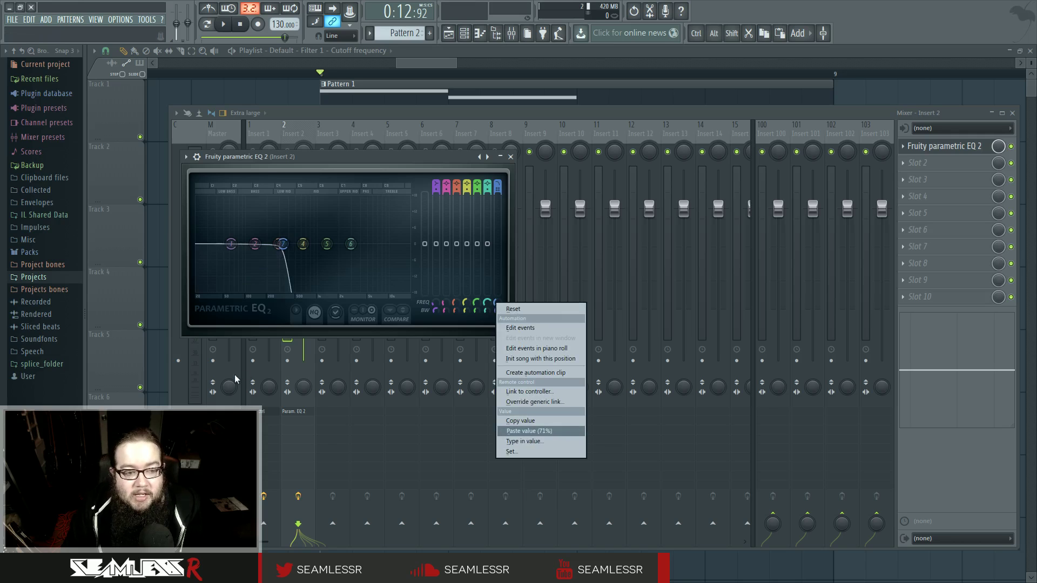
{"action": "right_click", "coordinate": [156, 352]}
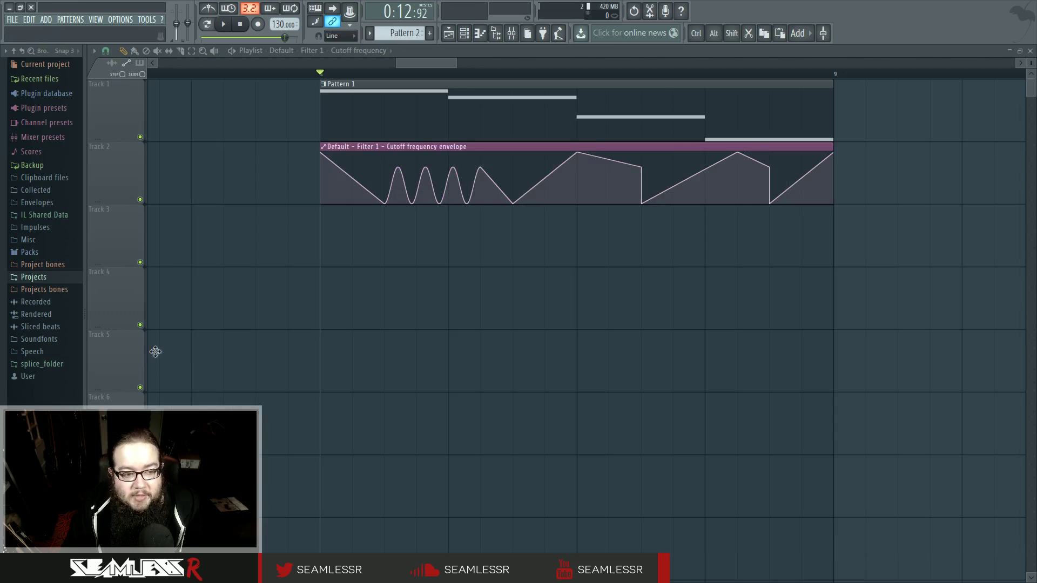
Open the Filter 1 cutoff frequency clip's settings and examine its minimum and maximum controls.
{"action": "right_click", "coordinate": [481, 166]}
{"action": "left_click", "coordinate": [426, 268]}
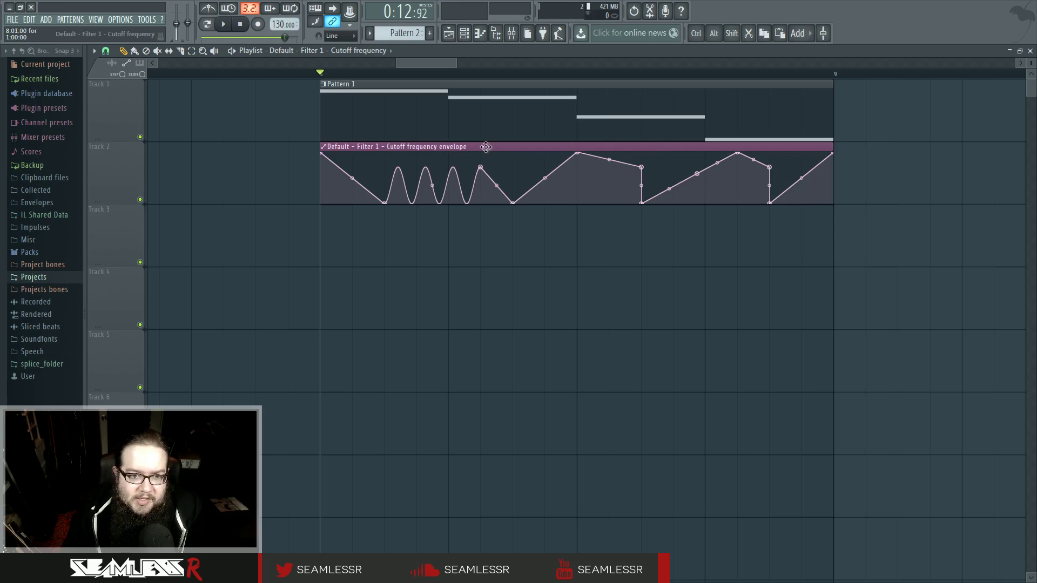
{"action": "double_click", "coordinate": [486, 147]}
{"action": "left_click_drag", "start_coordinate": [578, 255], "coordinate": [611, 244]}
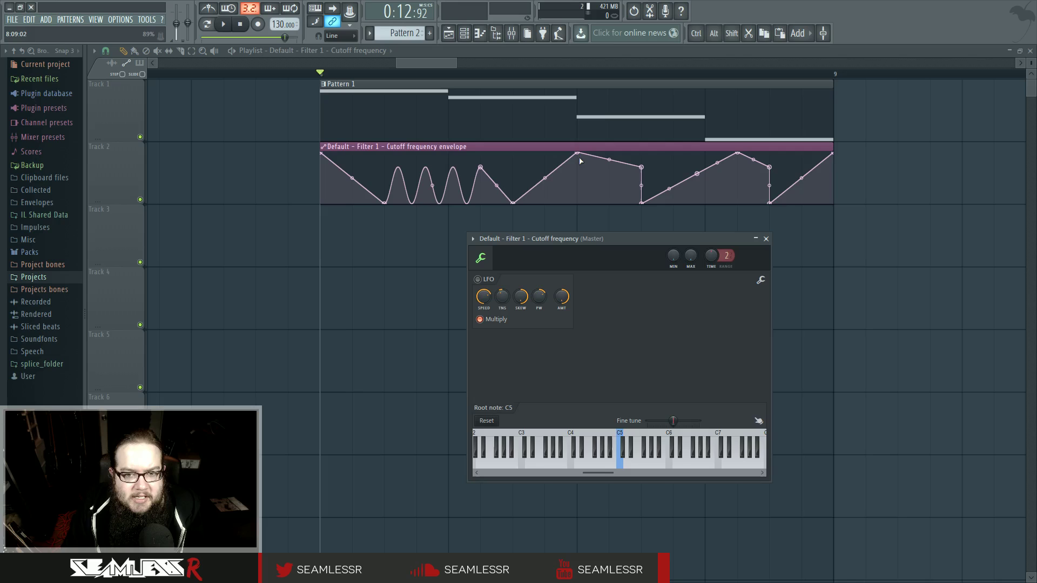
{"action": "left_click_drag", "start_coordinate": [578, 153], "coordinate": [578, 153]}
Raise the clip's zero-level envelope points by hand to roughly half height to simulate a higher minimum cutoff.
{"action": "left_click_drag", "start_coordinate": [642, 167], "coordinate": [642, 177]}
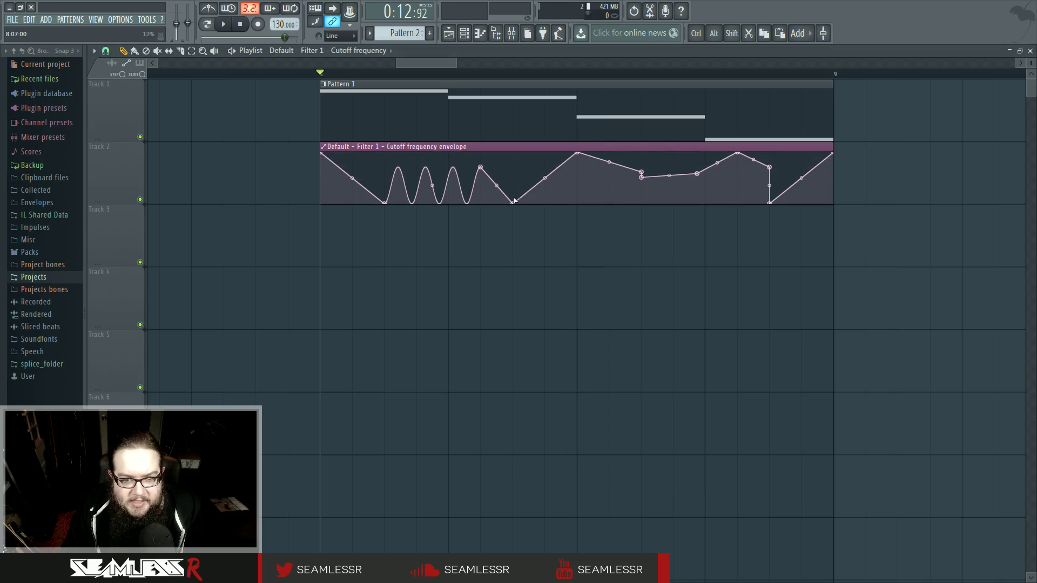
{"action": "left_click_drag", "start_coordinate": [512, 203], "coordinate": [512, 177]}
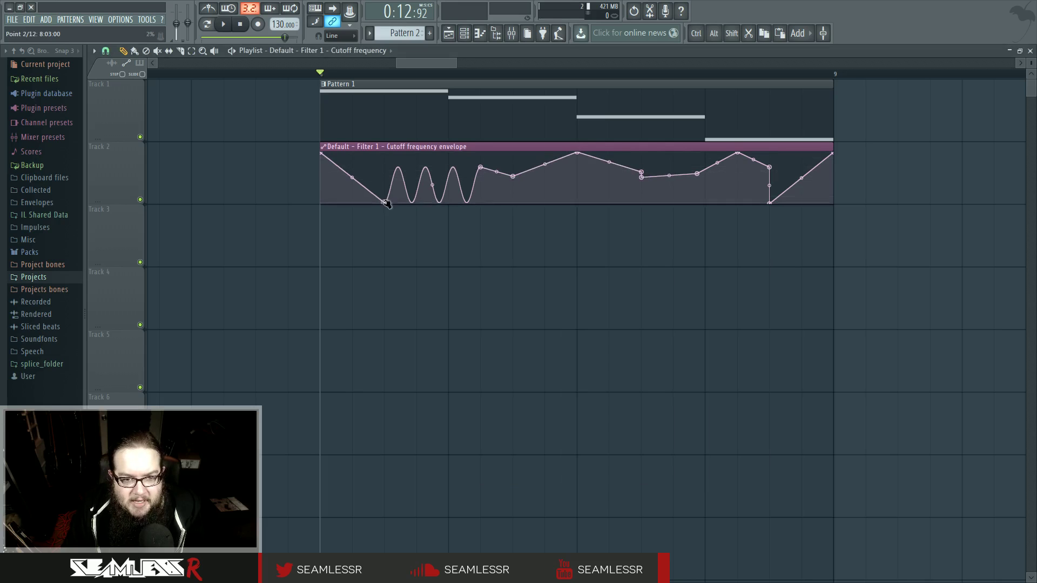
{"action": "left_click_drag", "start_coordinate": [384, 203], "coordinate": [384, 173]}
{"action": "left_click_drag", "start_coordinate": [769, 203], "coordinate": [769, 176]}
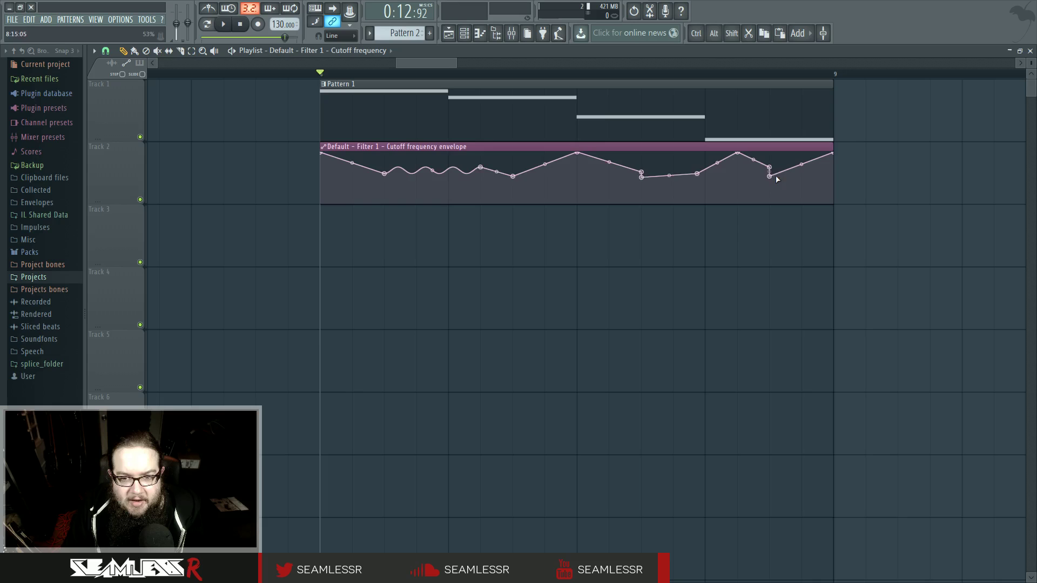
Lower the raised envelope points back to 0% and increase the minimum level in the clip's settings instead.
{"action": "left_click_drag", "start_coordinate": [384, 174], "coordinate": [394, 216]}
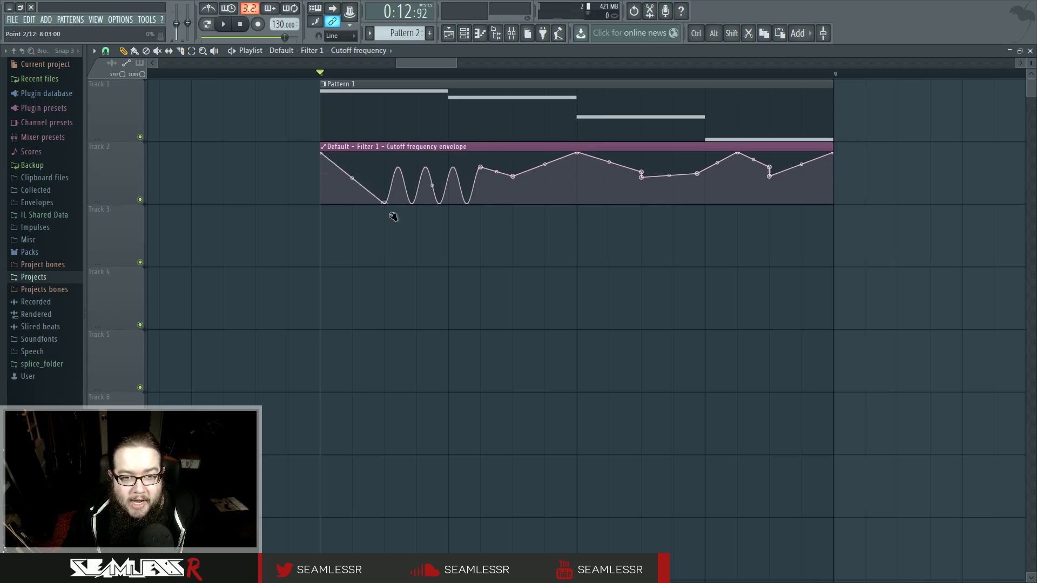
{"action": "left_click_drag", "start_coordinate": [512, 177], "coordinate": [514, 227]}
{"action": "double_click", "coordinate": [518, 150]}
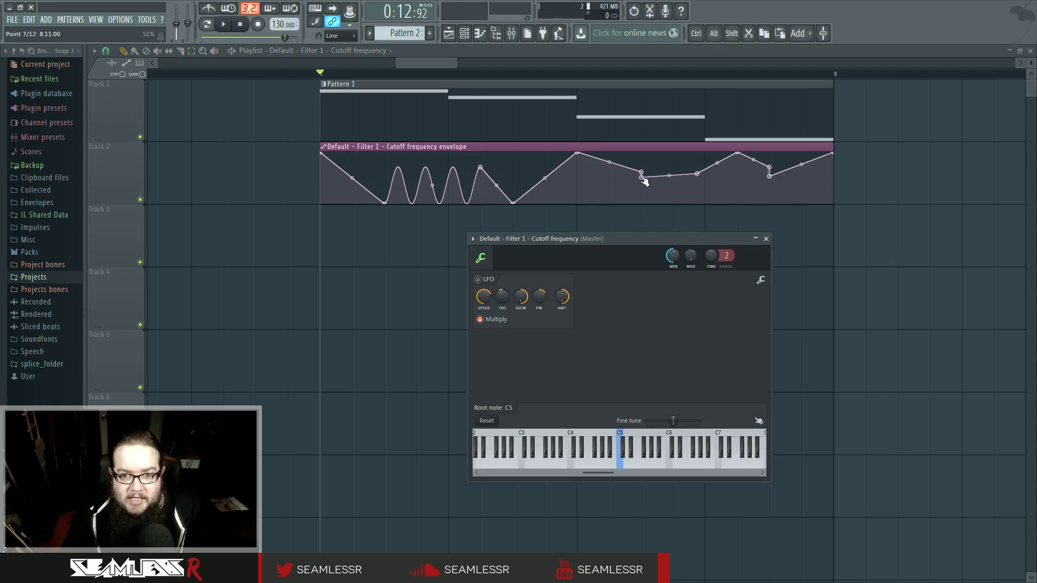
{"action": "left_click_drag", "start_coordinate": [643, 177], "coordinate": [658, 232]}
{"action": "left_click_drag", "start_coordinate": [765, 180], "coordinate": [766, 246]}
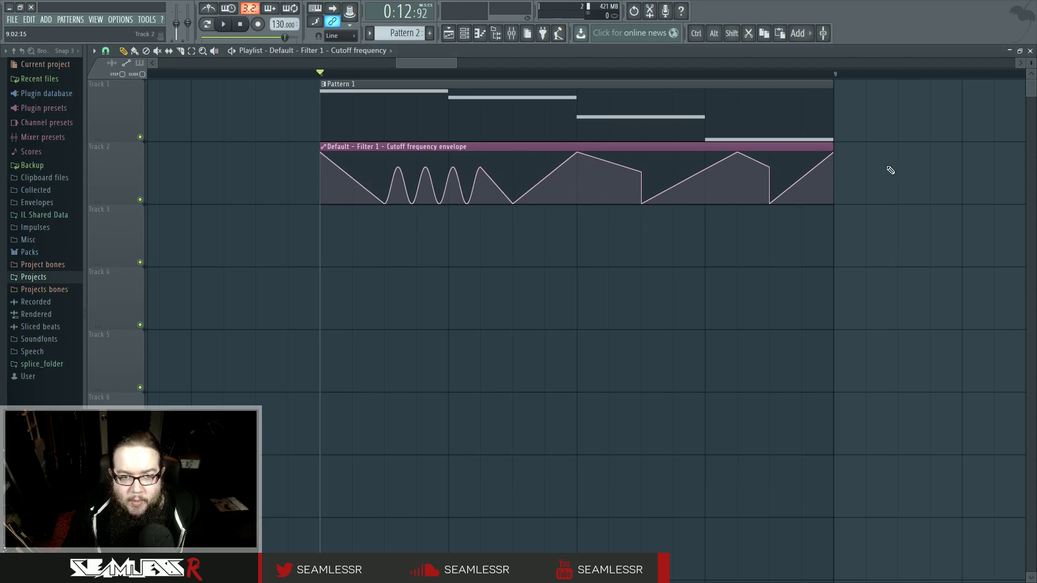
Close the mixer and playlist, start playback and bring up the channel rack.
{"action": "left_click", "coordinate": [512, 35]}
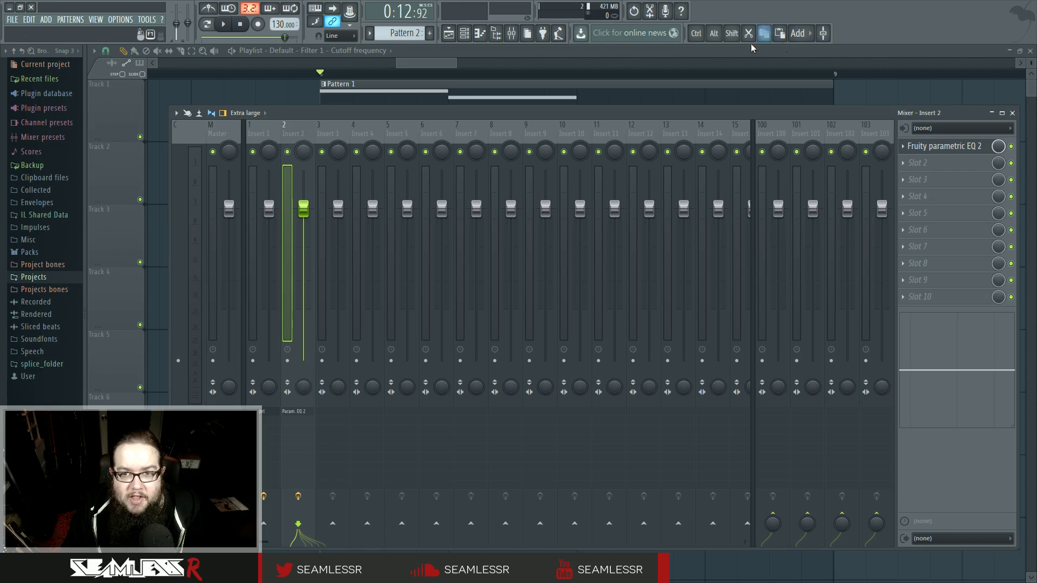
{"action": "left_click", "coordinate": [1013, 113]}
{"action": "left_click", "coordinate": [1030, 51]}
{"action": "key", "text": "space"}
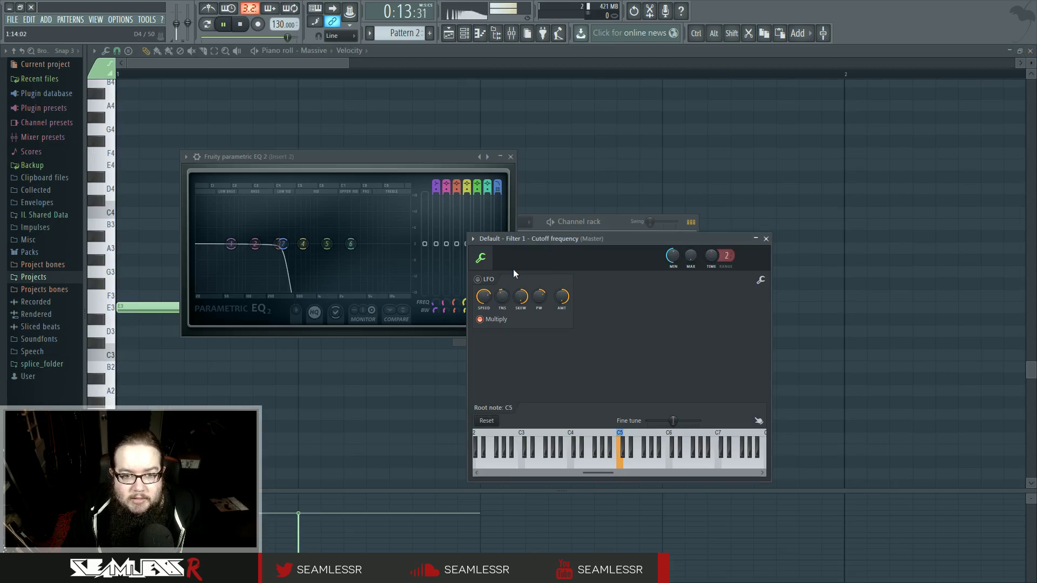
{"action": "left_click", "coordinate": [466, 35]}
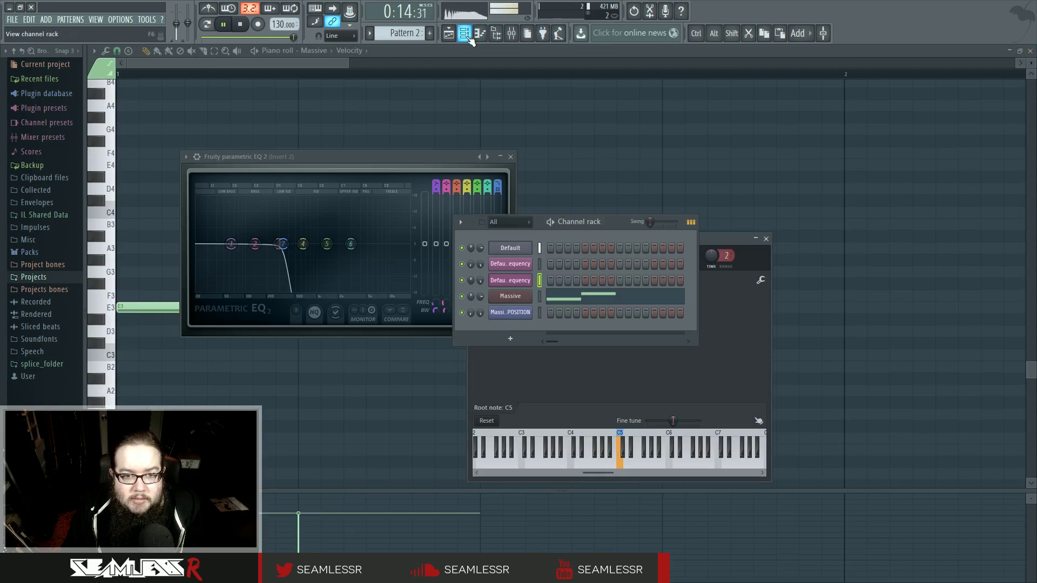
View the Default channel's Sytrus window, stop playback and return to the Filter 1 cutoff clip's settings in the playlist.
{"action": "left_click", "coordinate": [519, 252]}
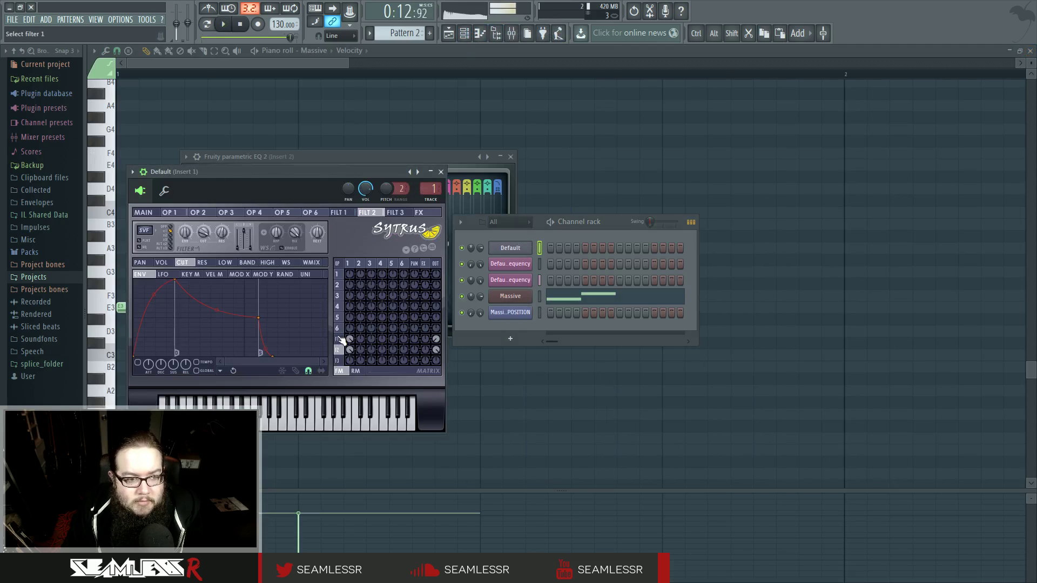
{"action": "key", "text": "space"}
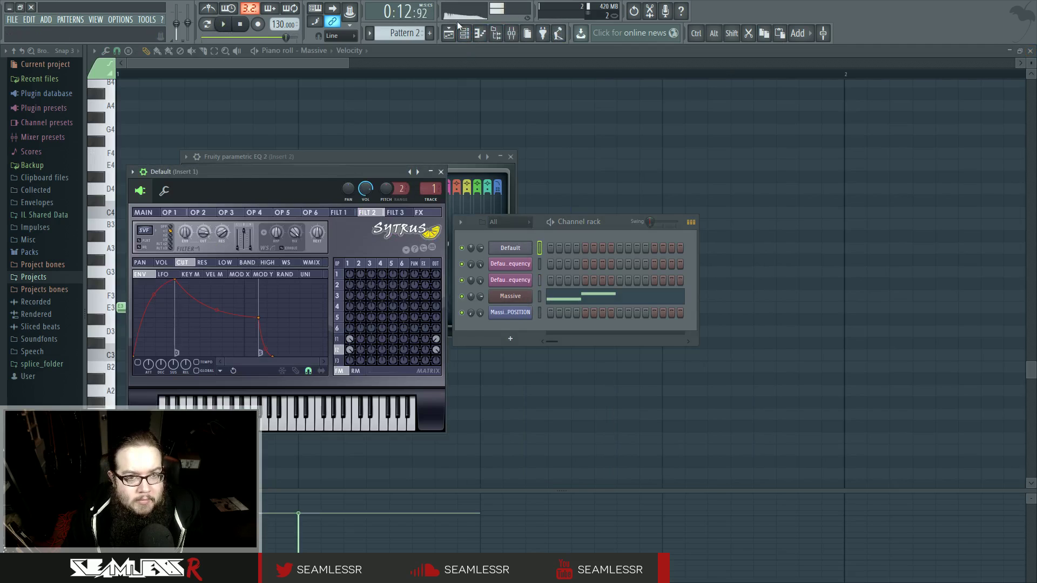
{"action": "left_click", "coordinate": [452, 35]}
{"action": "double_click", "coordinate": [509, 147]}
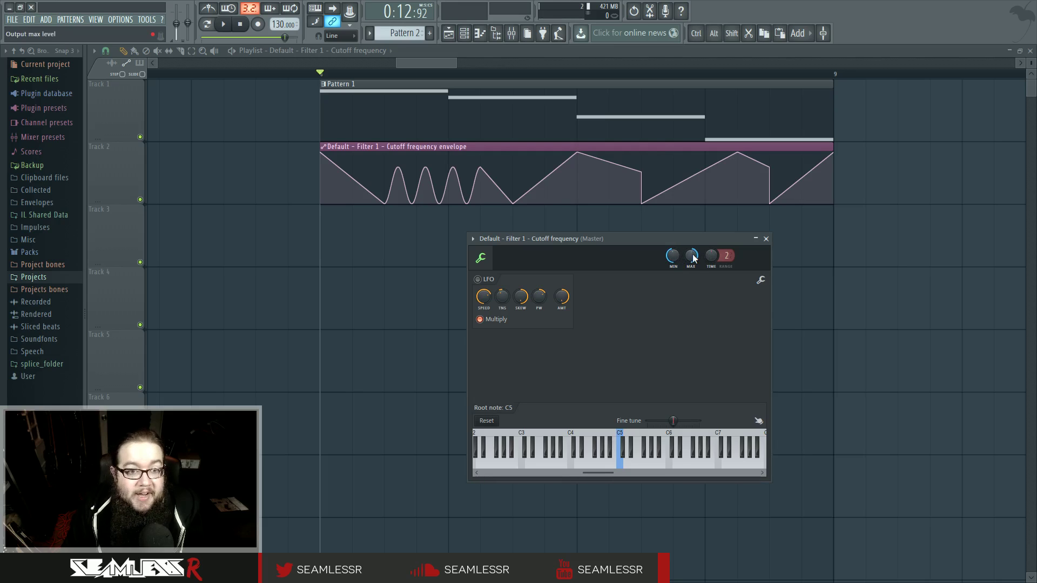
Lower the clip's maximum level, audition it before and after the change, and reset both the minimum and maximum levels.
{"action": "key", "text": "space"}
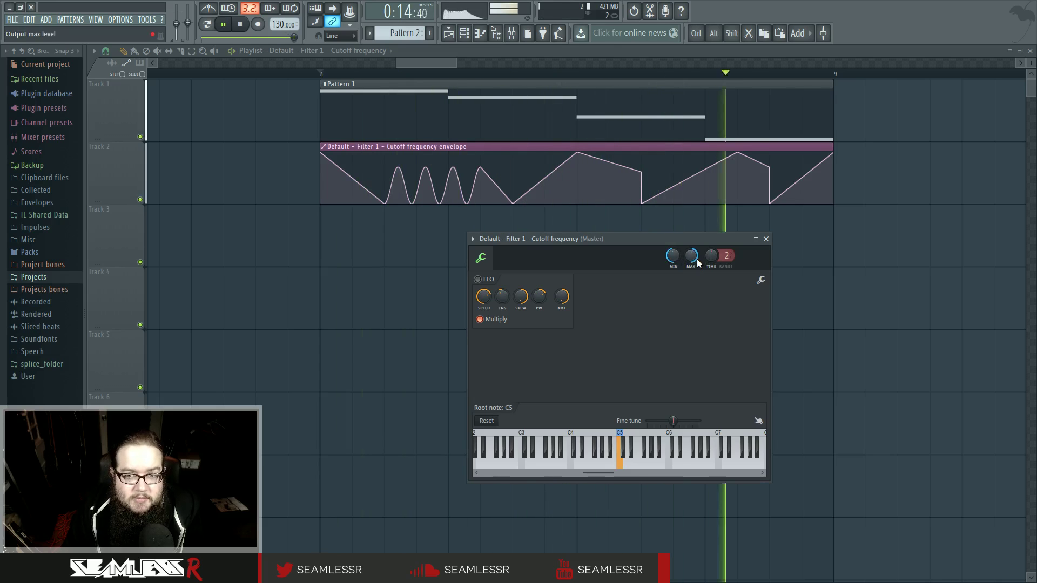
{"action": "key", "text": "space"}
{"action": "left_click_drag", "start_coordinate": [694, 262], "coordinate": [695, 303]}
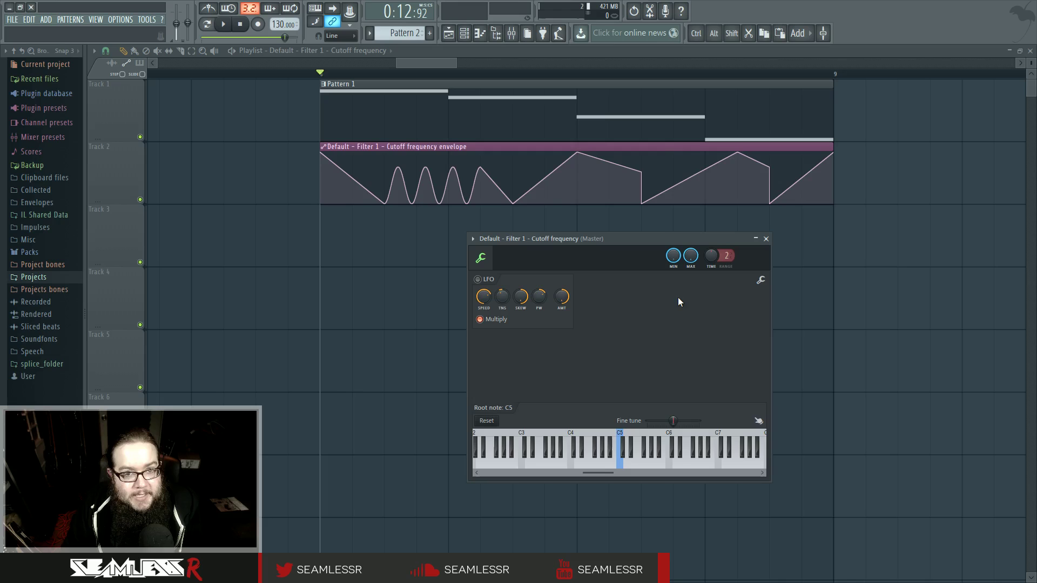
{"action": "key", "text": "space"}
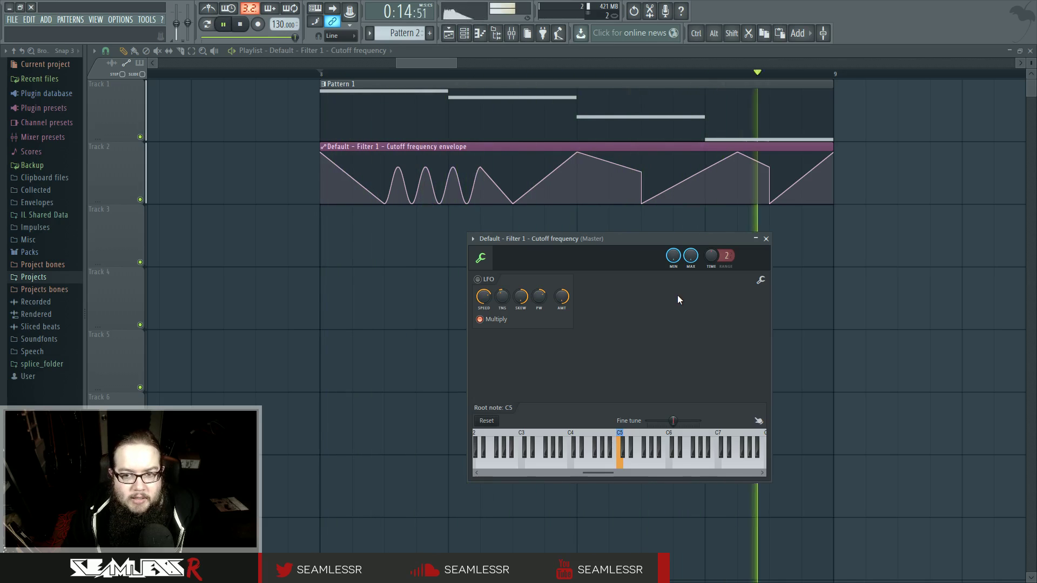
{"action": "key", "text": "space"}
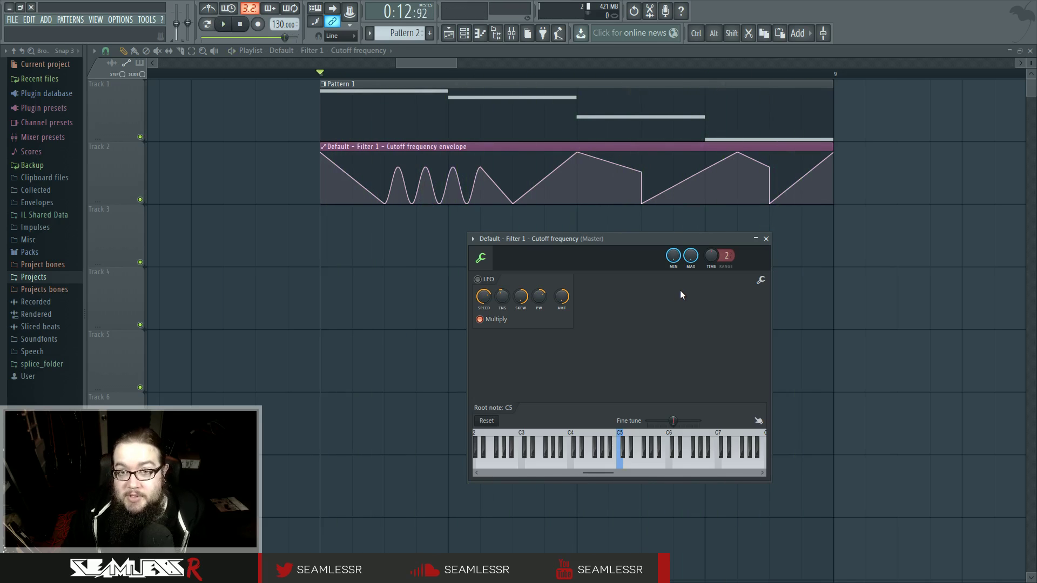
{"action": "left_click_drag", "start_coordinate": [675, 251], "coordinate": [691, 333]}
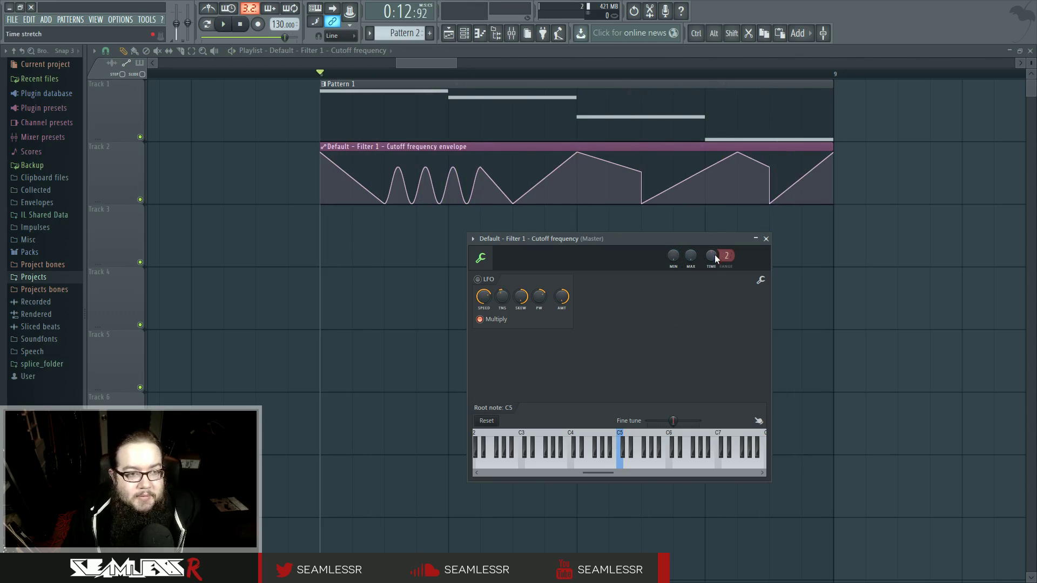
Try stretching the clip's length with the time control, reset it, and set the control's range to 12 semitones.
{"action": "left_click_drag", "start_coordinate": [714, 256], "coordinate": [715, 300]}
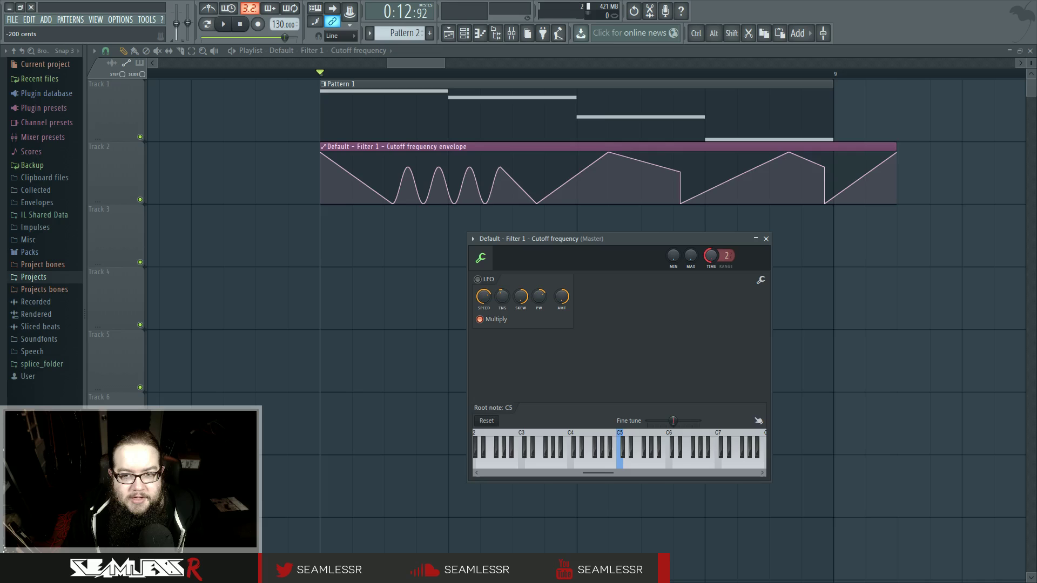
{"action": "left_click_drag", "start_coordinate": [714, 257], "coordinate": [714, 171]}
{"action": "left_click", "coordinate": [715, 258], "text": "alt"}
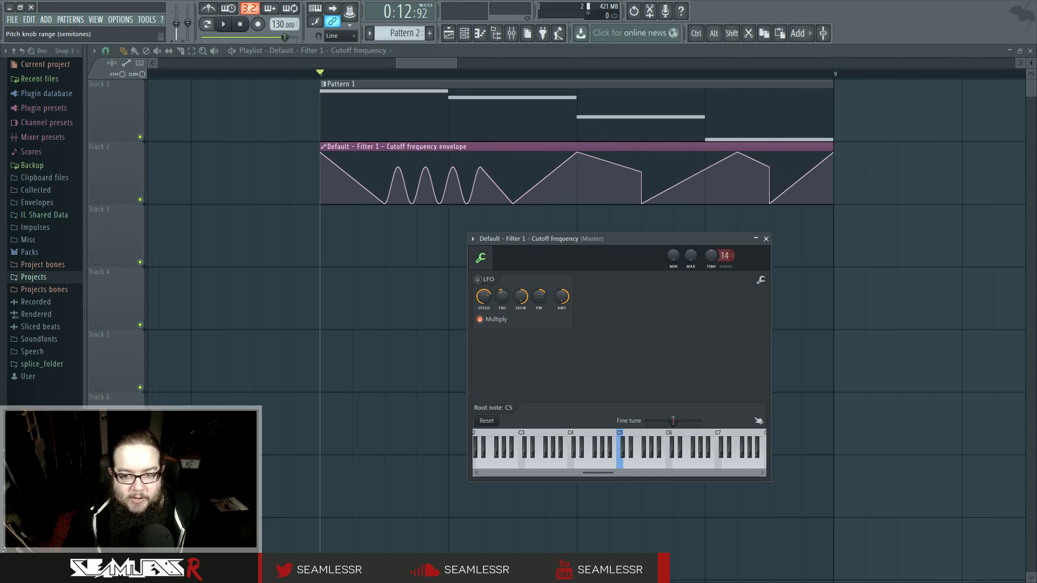
{"action": "left_click_drag", "start_coordinate": [711, 256], "coordinate": [711, 213]}
{"action": "left_click", "coordinate": [713, 258], "text": "alt"}
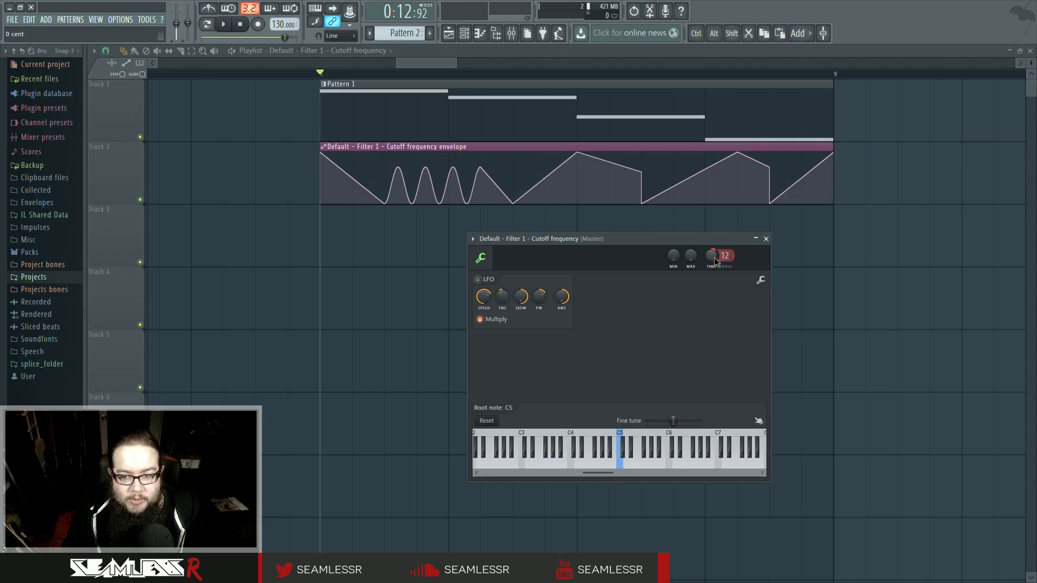
{"action": "left_click", "coordinate": [761, 283]}
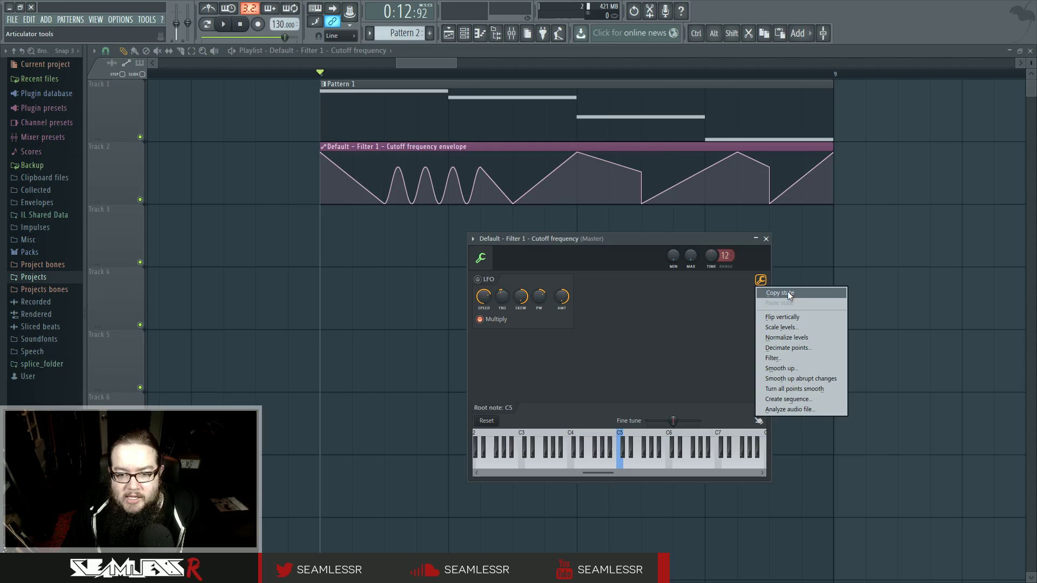
{"action": "left_click", "coordinate": [643, 293]}
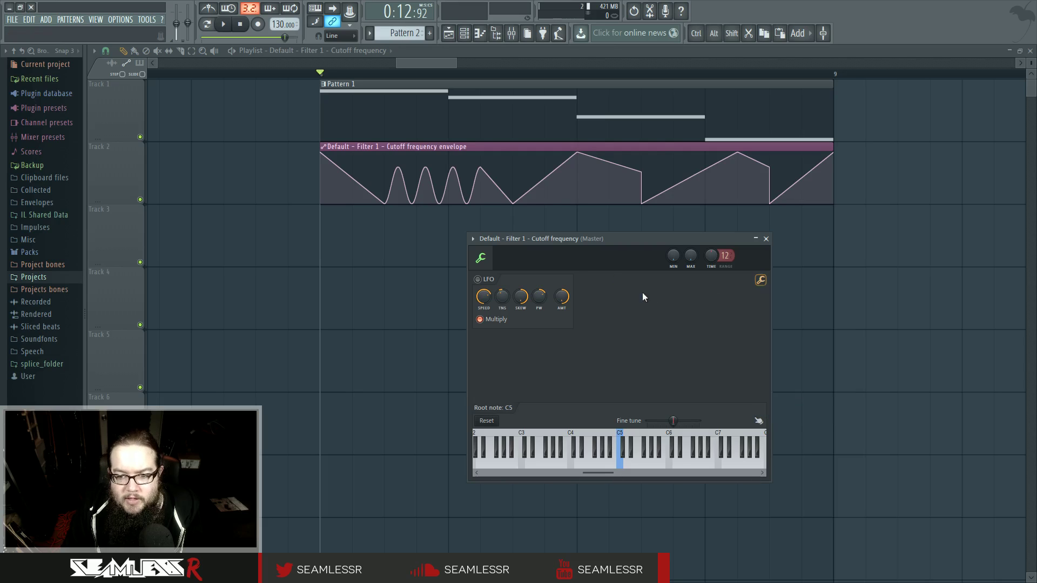
{"action": "left_click", "coordinate": [473, 238]}
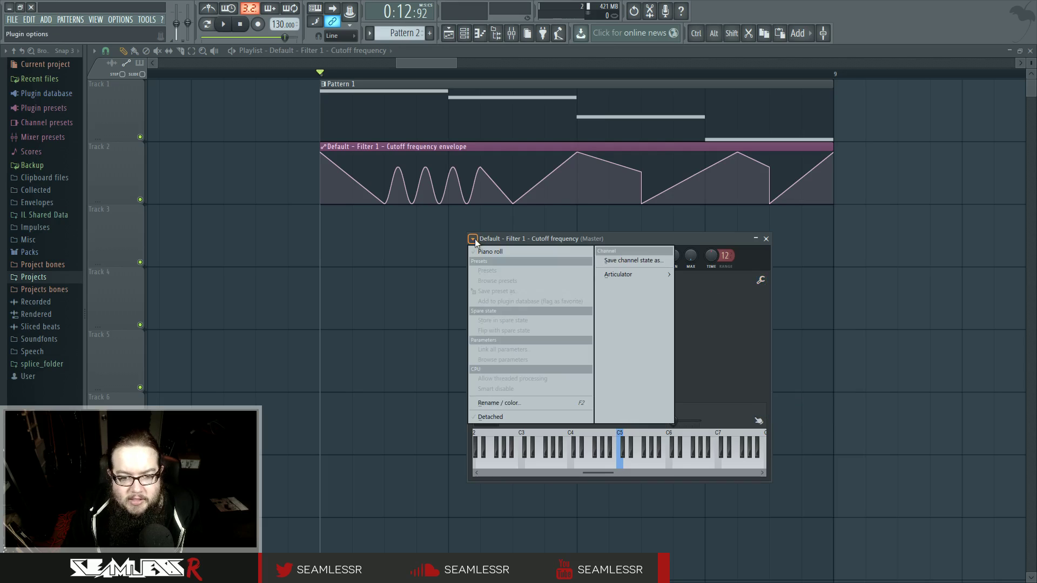
{"action": "left_click", "coordinate": [628, 238]}
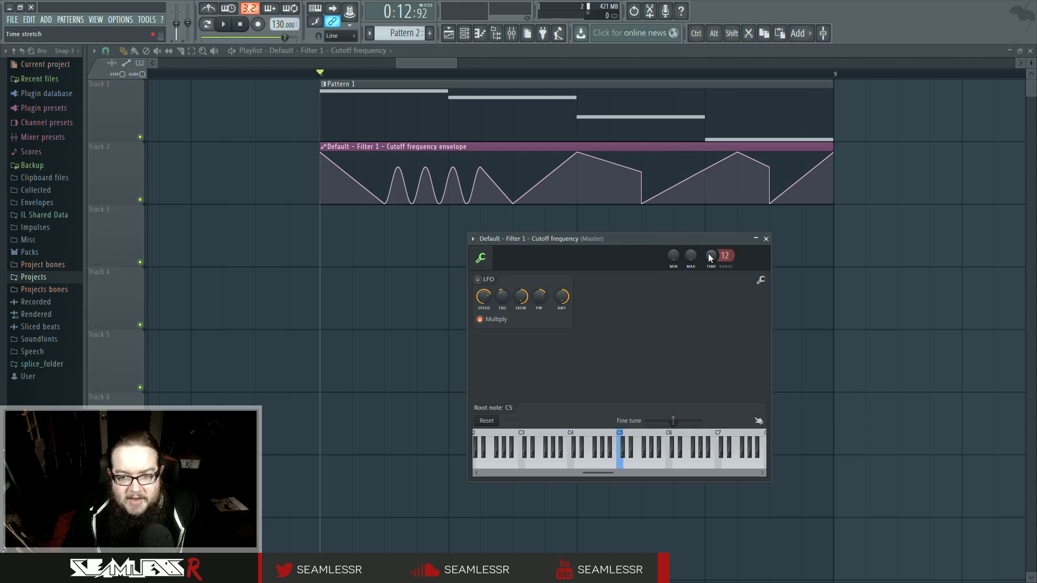
Flip the cutoff envelope vertically, and flip it again to restore its original shape.
{"action": "left_click", "coordinate": [761, 279]}
{"action": "left_click", "coordinate": [797, 317]}
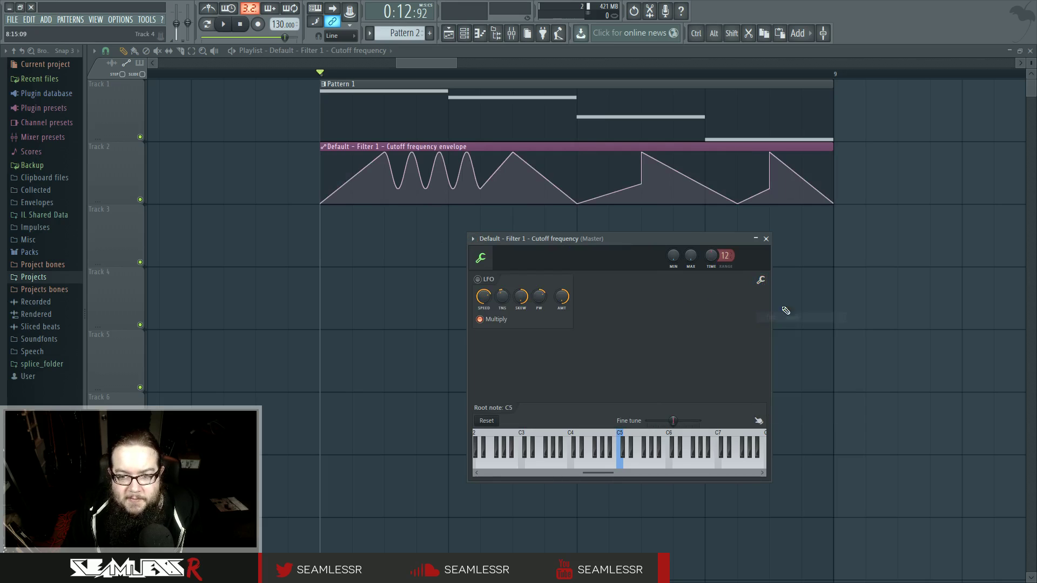
{"action": "left_click", "coordinate": [761, 281]}
{"action": "left_click", "coordinate": [783, 317]}
Try scaling the envelope's levels with center, multiply, offset and 100% tension, and discard the changes.
{"action": "left_click", "coordinate": [761, 282]}
{"action": "left_click", "coordinate": [784, 330]}
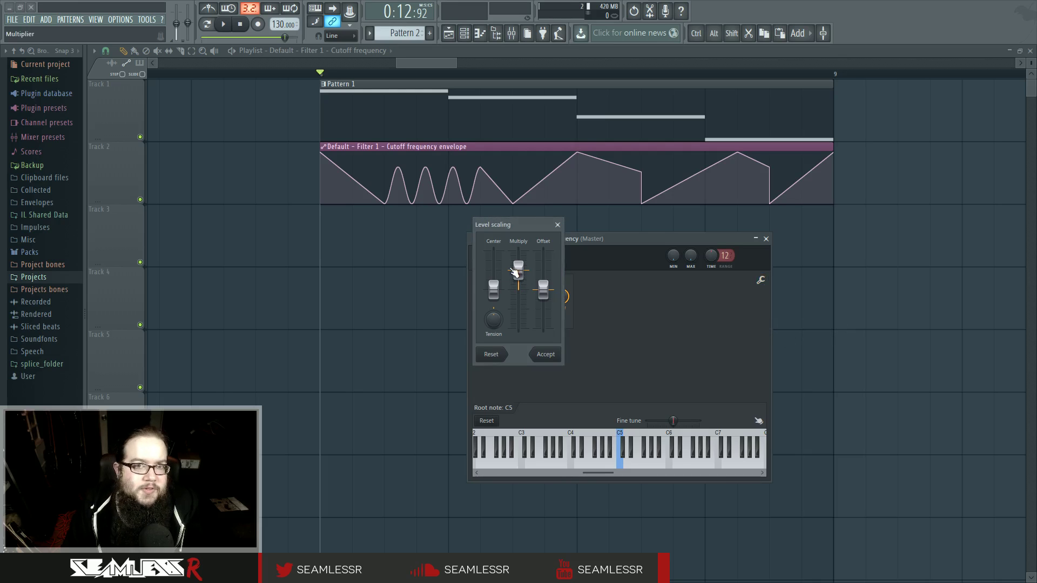
{"action": "left_click_drag", "start_coordinate": [495, 291], "coordinate": [543, 279]}
{"action": "left_click_drag", "start_coordinate": [518, 278], "coordinate": [543, 272]}
{"action": "left_click_drag", "start_coordinate": [492, 322], "coordinate": [492, 287]}
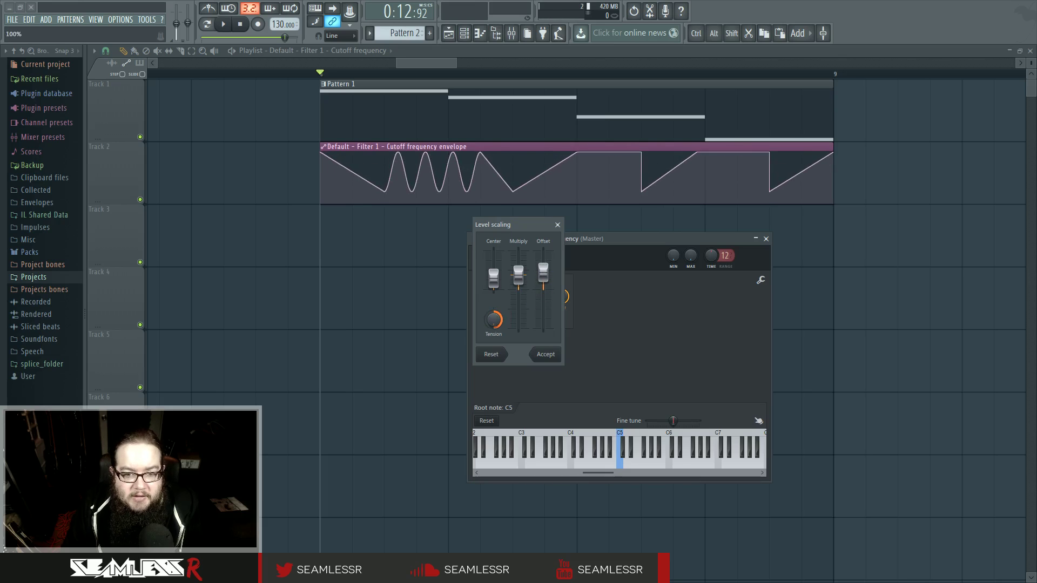
{"action": "left_click", "coordinate": [558, 225]}
Normalize the envelope's levels and try decimating its points with a higher threshold, discarding the decimation.
{"action": "left_click", "coordinate": [761, 280]}
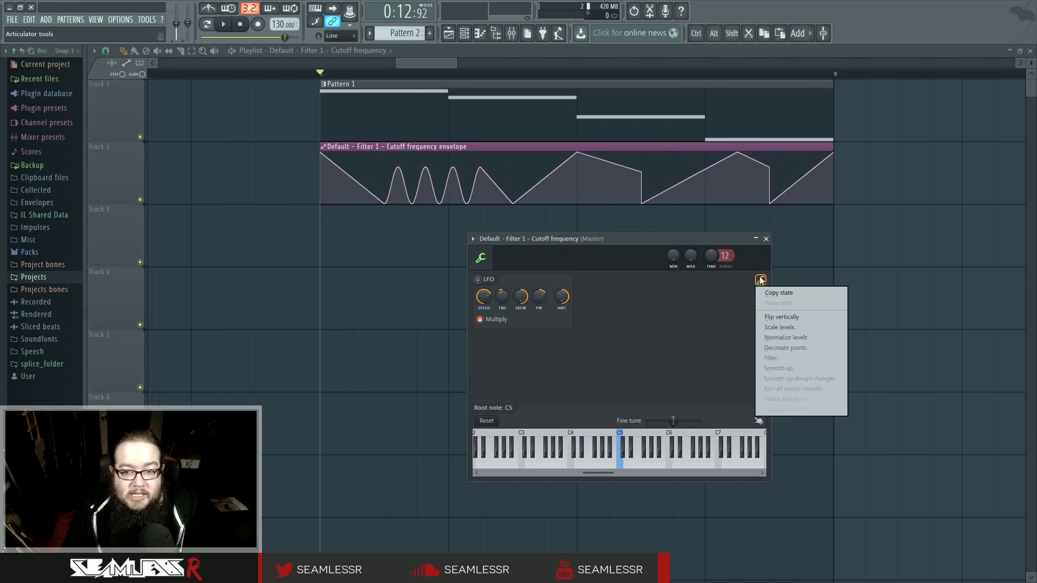
{"action": "left_click", "coordinate": [812, 340]}
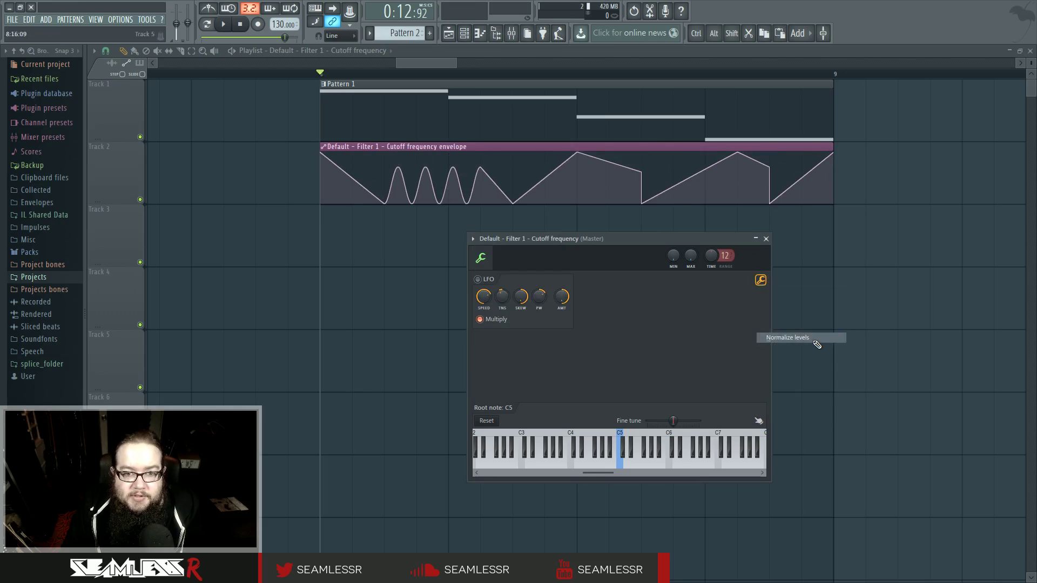
{"action": "left_click", "coordinate": [760, 280]}
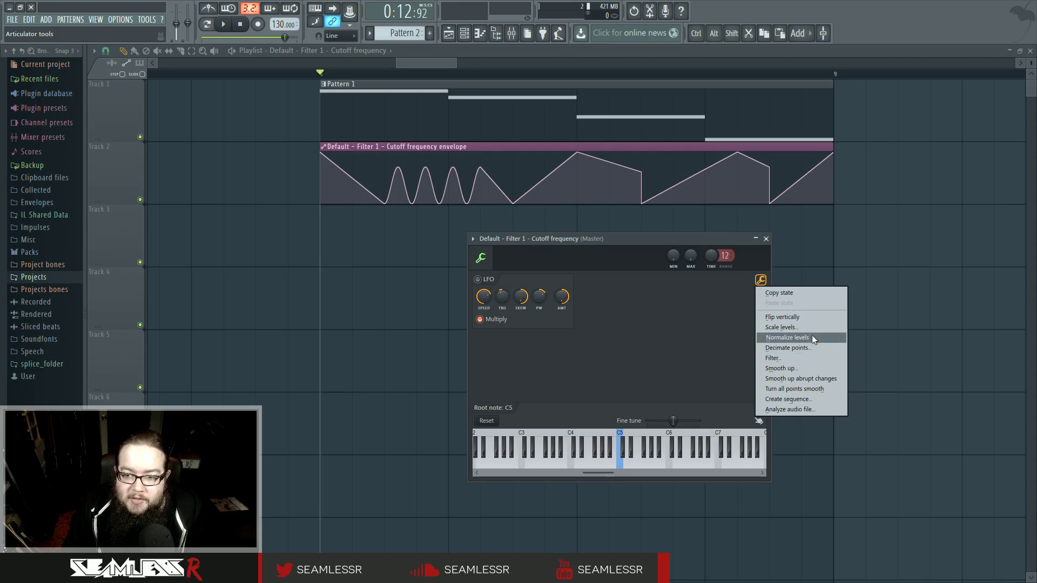
{"action": "left_click", "coordinate": [819, 347]}
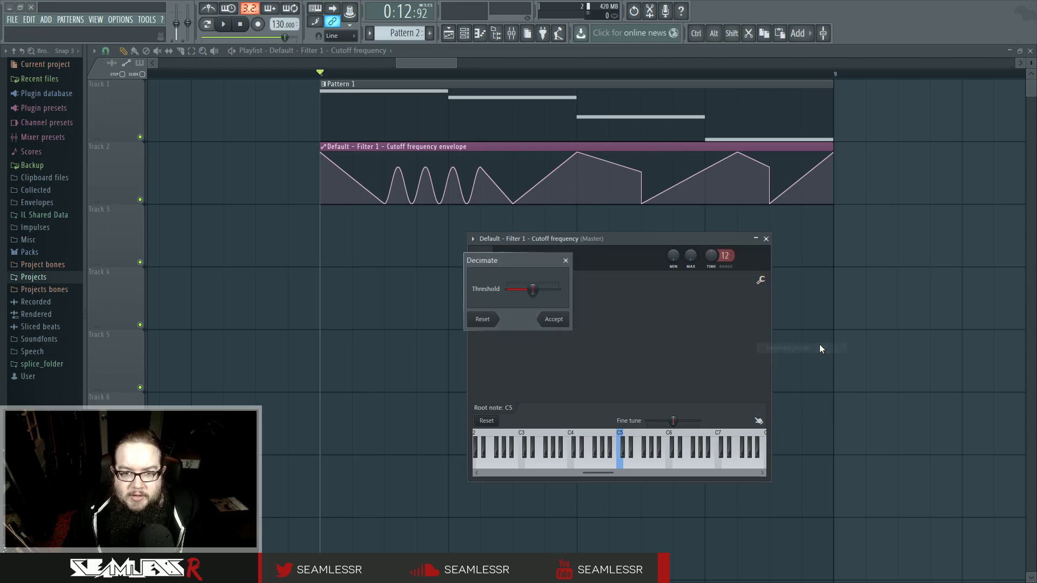
{"action": "left_click_drag", "start_coordinate": [532, 290], "coordinate": [555, 290]}
{"action": "left_click", "coordinate": [565, 260]}
Preview the Filter and Smooth up tools on the cutoff envelope without accepting either result.
{"action": "left_click", "coordinate": [761, 280]}
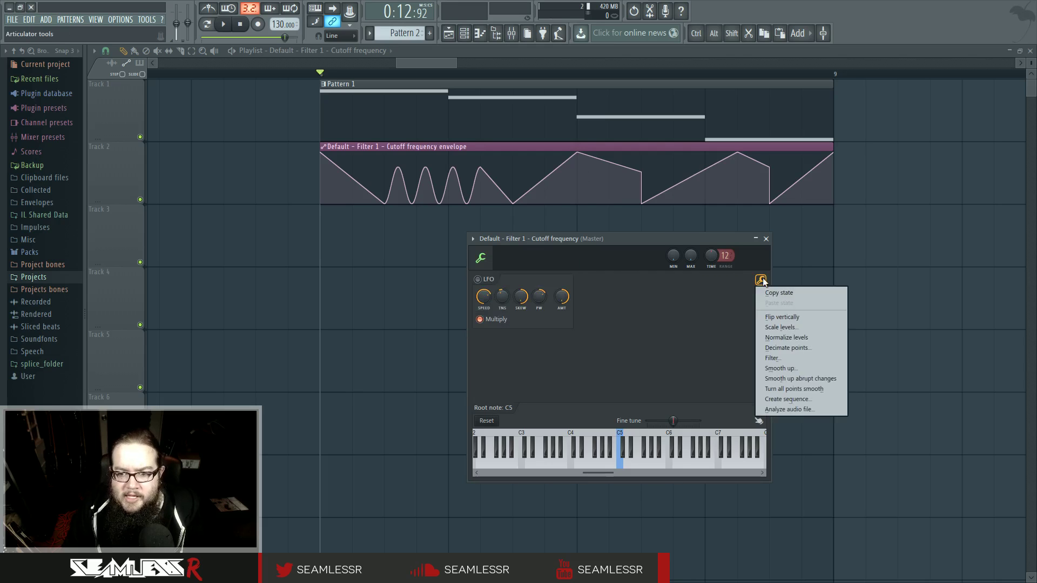
{"action": "left_click", "coordinate": [834, 358]}
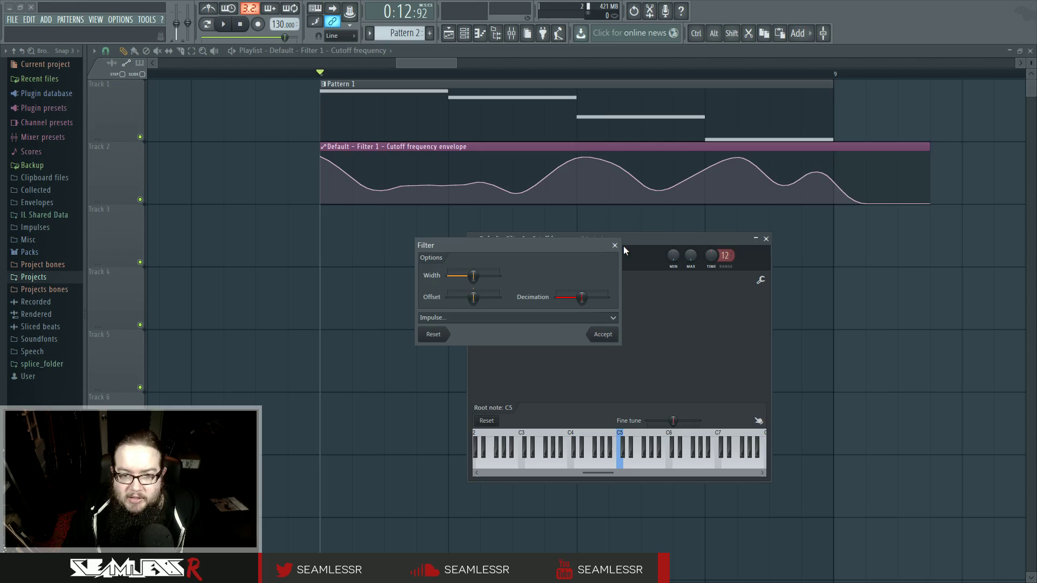
{"action": "left_click", "coordinate": [616, 245]}
{"action": "left_click", "coordinate": [760, 280]}
{"action": "left_click", "coordinate": [825, 369]}
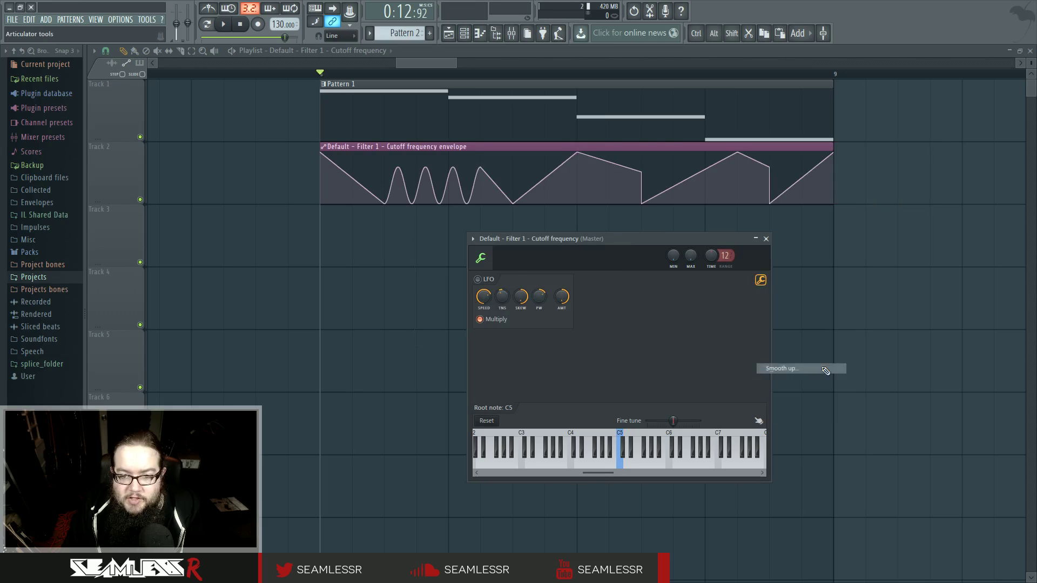
{"action": "left_click", "coordinate": [567, 195]}
Smooth up the envelope's abrupt changes and turn all of its points smooth.
{"action": "left_click", "coordinate": [761, 279]}
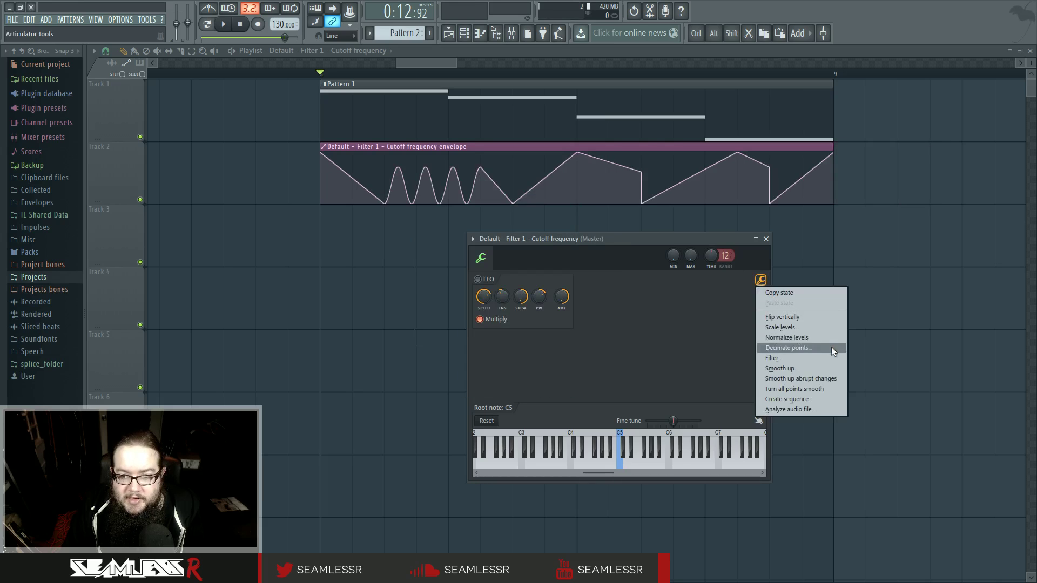
{"action": "left_click", "coordinate": [838, 378]}
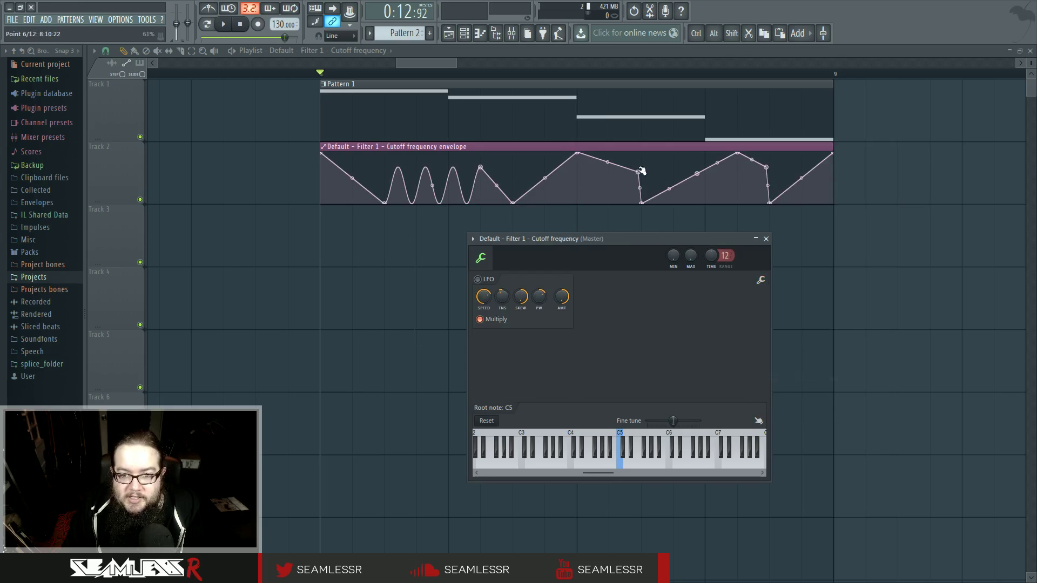
{"action": "left_click", "coordinate": [761, 279]}
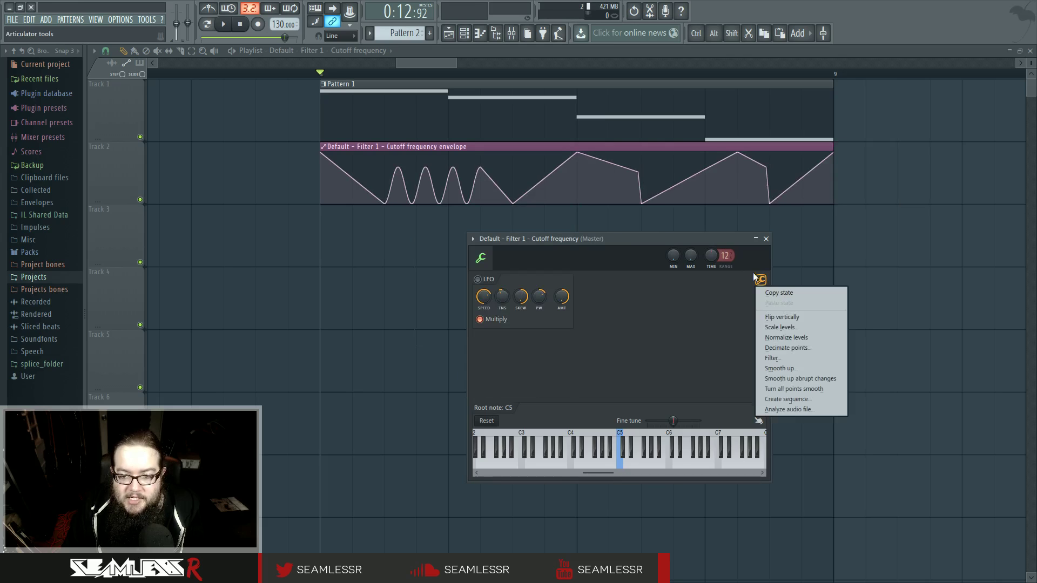
{"action": "left_click", "coordinate": [829, 389]}
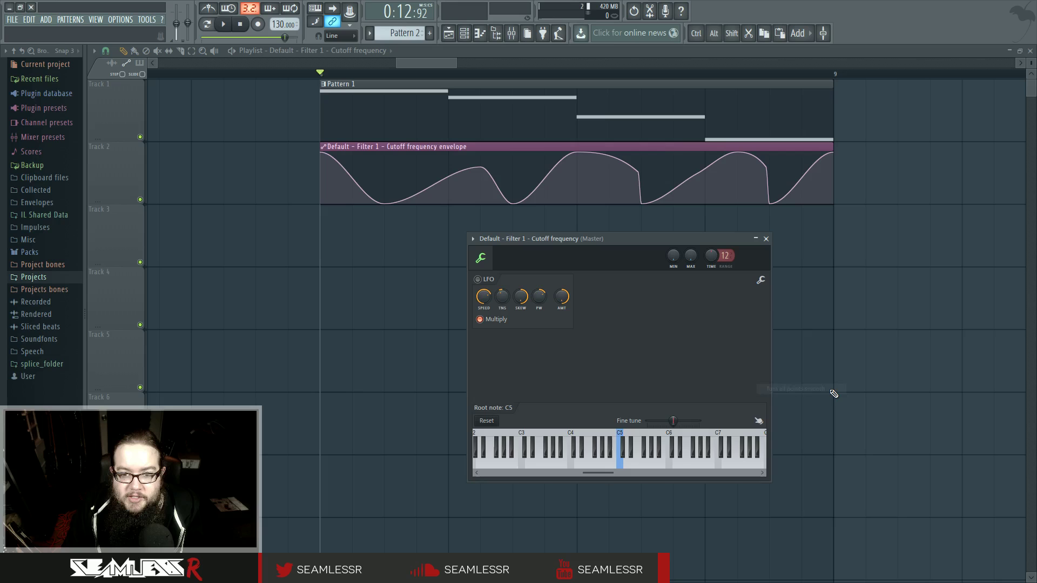
Start creating a sequence for the cutoff clip, move the dialog clear of the envelope and show the release slopes.
{"action": "left_click", "coordinate": [760, 280]}
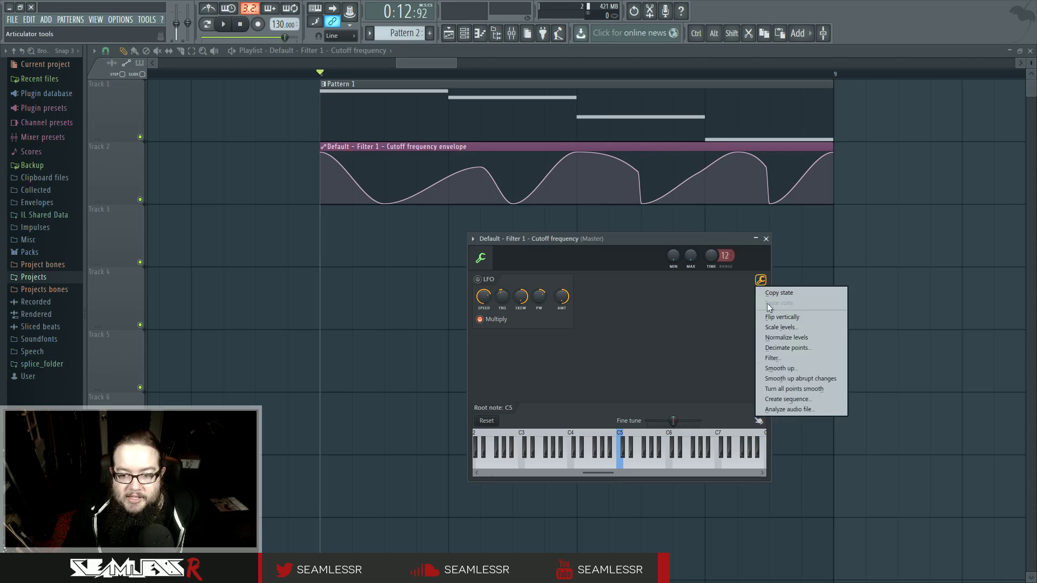
{"action": "left_click", "coordinate": [820, 399]}
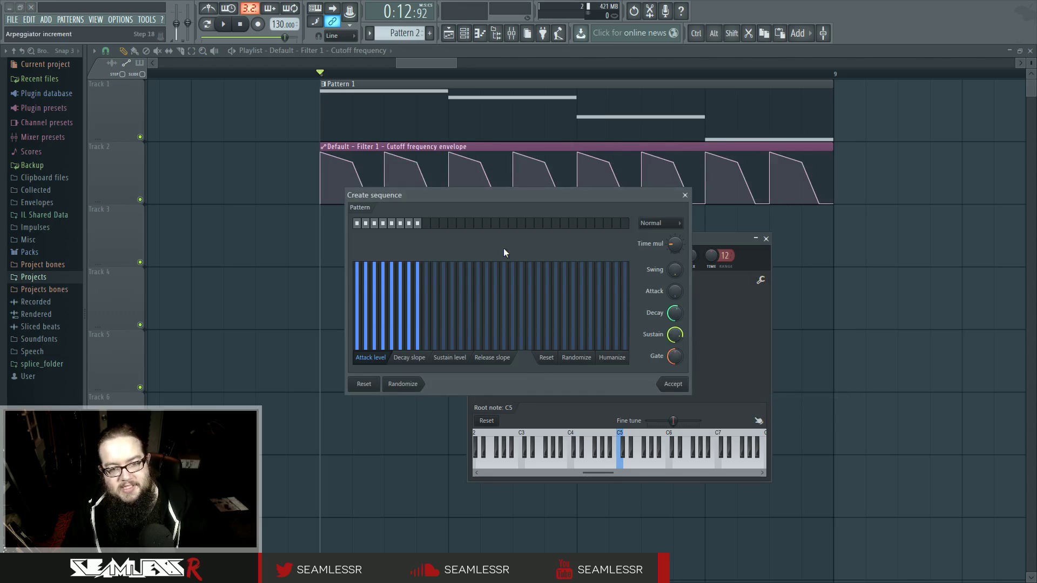
{"action": "left_click_drag", "start_coordinate": [511, 197], "coordinate": [458, 264]}
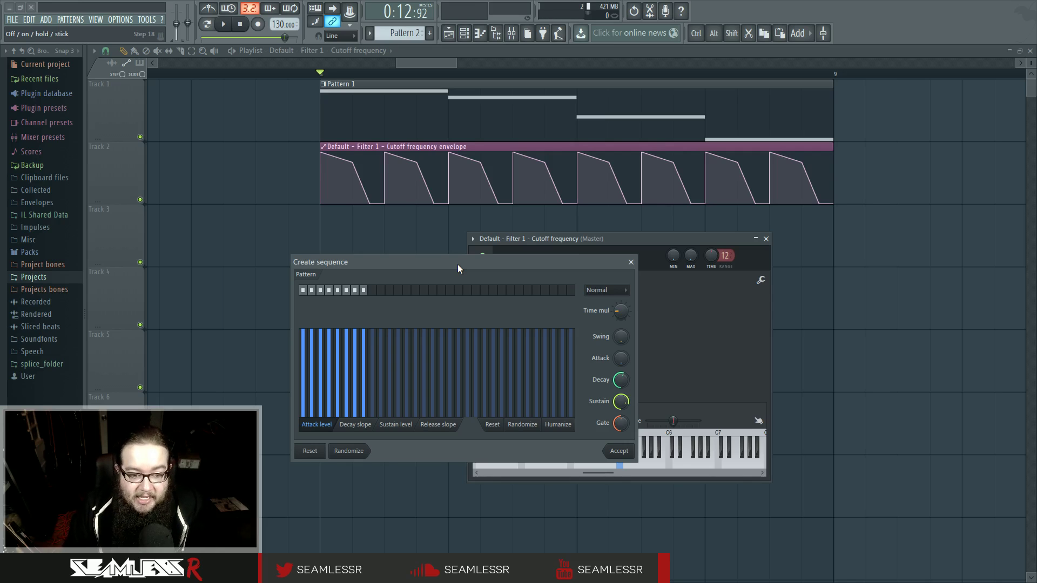
{"action": "left_click", "coordinate": [355, 425]}
{"action": "left_click", "coordinate": [438, 424]}
Randomize and humanize the sequence's release slopes several times, reset them and randomize them again.
{"action": "left_click", "coordinate": [538, 426]}
{"action": "left_click", "coordinate": [548, 428]}
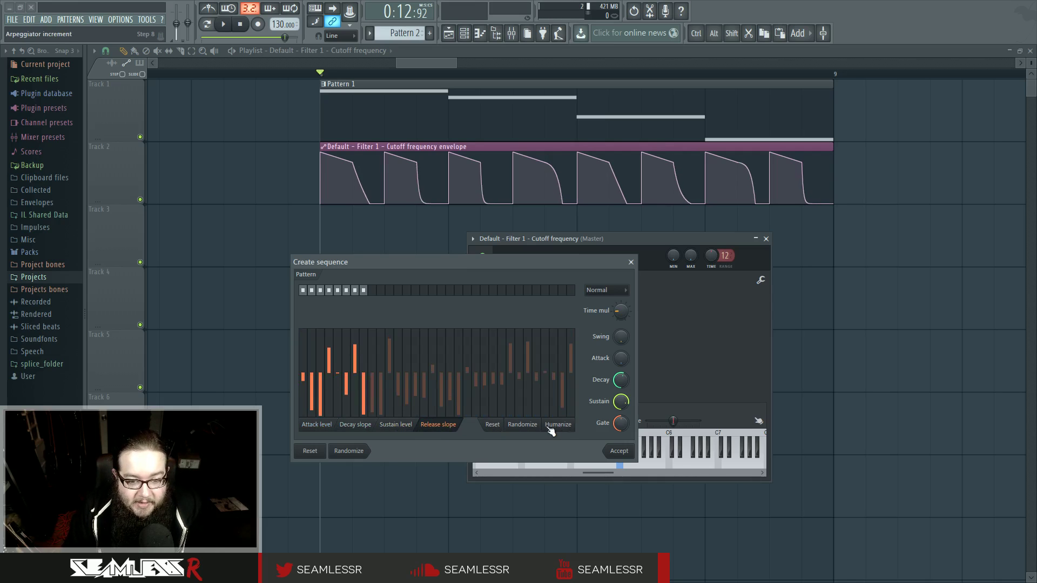
{"action": "left_click", "coordinate": [548, 428]}
{"action": "left_click", "coordinate": [512, 427]}
{"action": "left_click", "coordinate": [519, 427]}
{"action": "left_click", "coordinate": [546, 427]}
{"action": "left_click", "coordinate": [525, 426]}
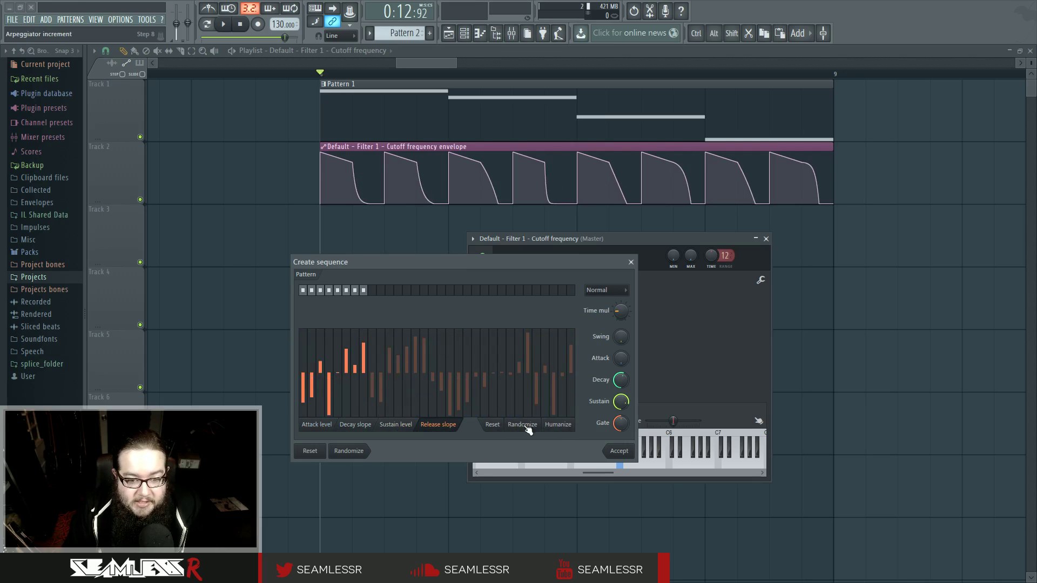
{"action": "left_click", "coordinate": [493, 425]}
{"action": "left_click", "coordinate": [525, 426]}
{"action": "left_click", "coordinate": [526, 427]}
{"action": "left_click", "coordinate": [526, 427]}
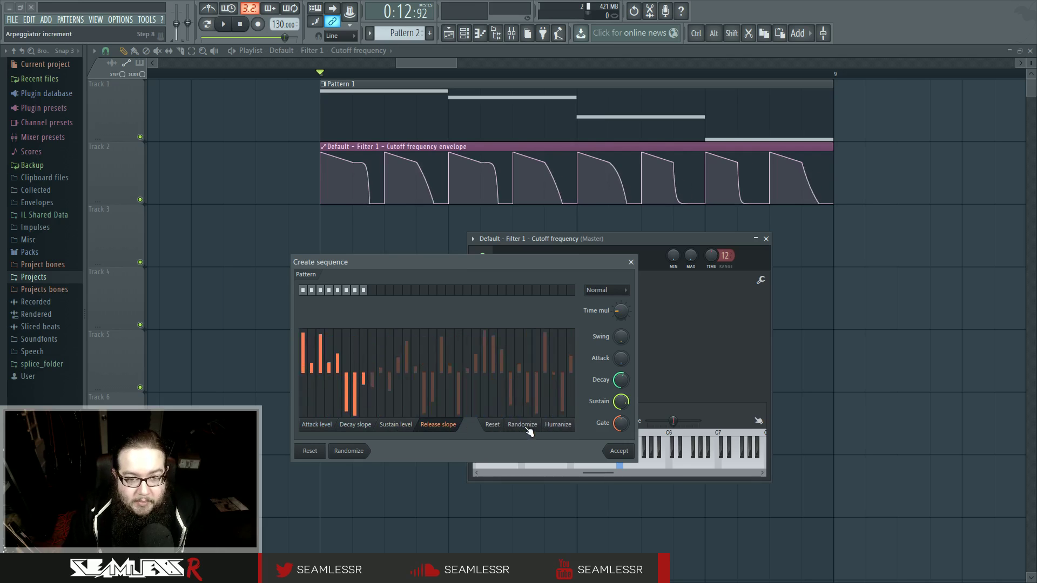
Randomize the sequence's release slopes three more times and humanize them three times.
{"action": "left_click", "coordinate": [525, 428]}
{"action": "left_click", "coordinate": [525, 427]}
{"action": "left_click", "coordinate": [526, 427]}
{"action": "left_click", "coordinate": [559, 428]}
{"action": "left_click", "coordinate": [560, 428]}
{"action": "left_click", "coordinate": [560, 428]}
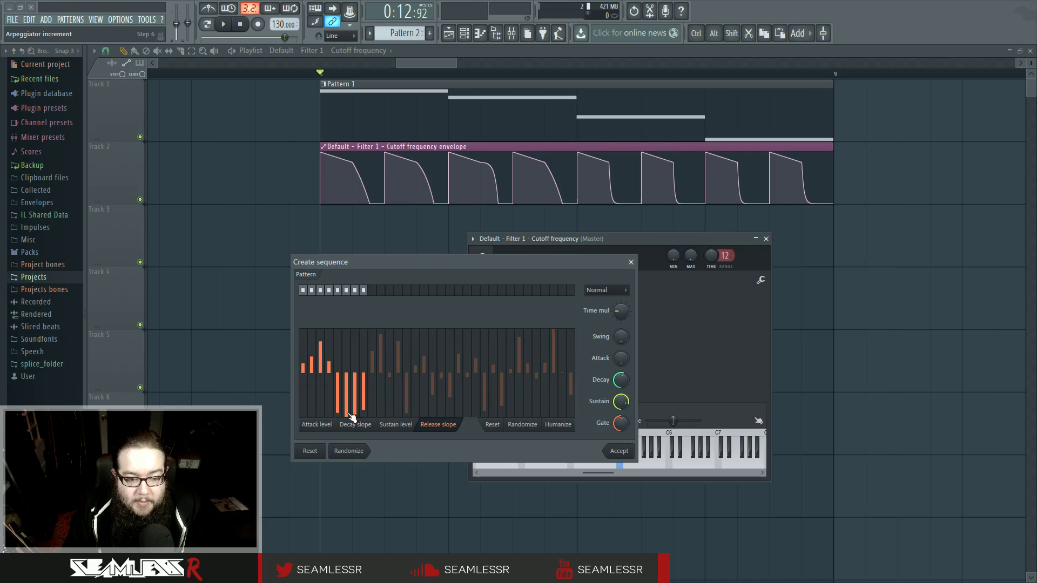
Show the attack levels, try the time multiplier, and extend the sequence by two steps before removing them again.
{"action": "left_click", "coordinate": [316, 425]}
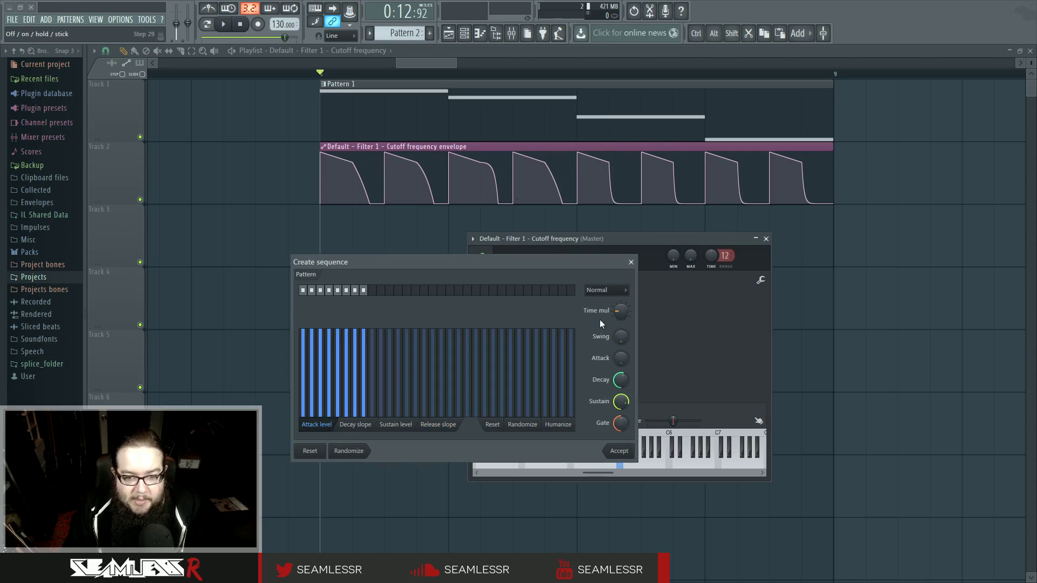
{"action": "mouse_move", "coordinate": [622, 311]}
{"action": "left_mouse_down"}
{"action": "mouse_move", "coordinate": [622, 294]}
{"action": "mouse_move", "coordinate": [621, 327]}
{"action": "mouse_move", "coordinate": [622, 311]}
{"action": "left_mouse_up"}
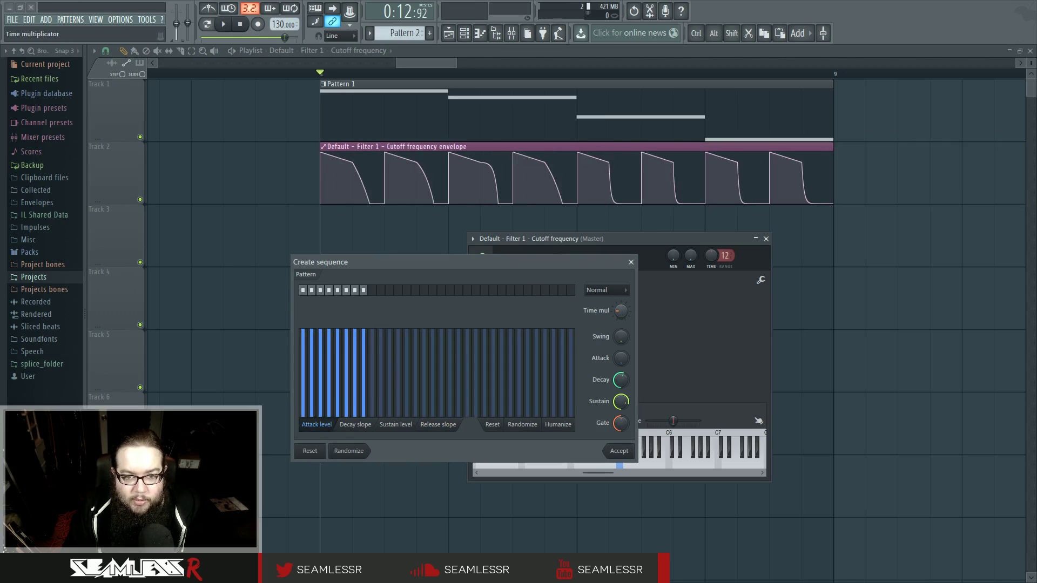
{"action": "left_click_drag", "start_coordinate": [372, 291], "coordinate": [383, 292]}
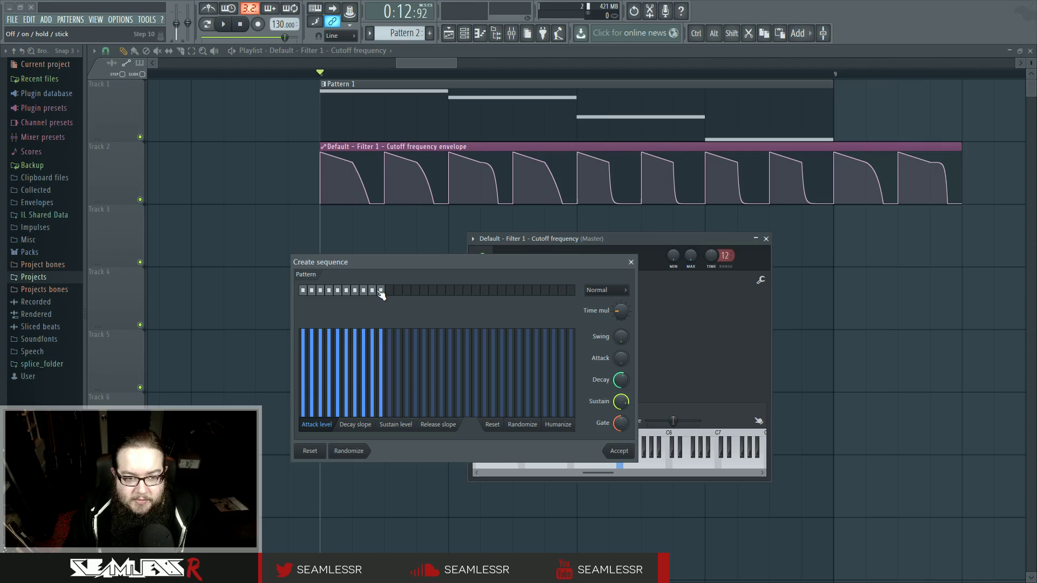
{"action": "right_click", "coordinate": [380, 292]}
{"action": "right_click", "coordinate": [373, 292]}
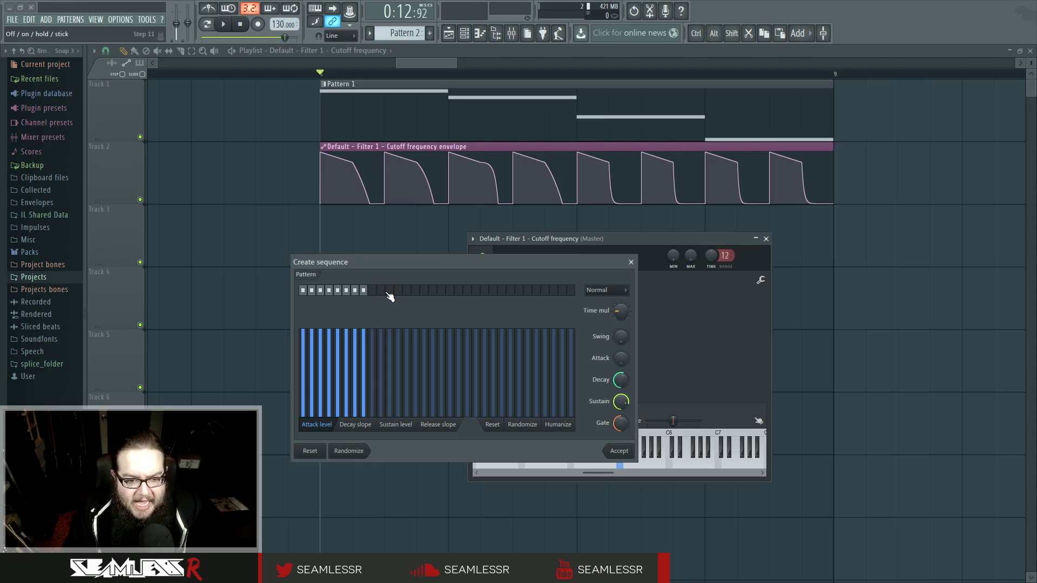
Draw custom decay slopes and sustain levels across the sequence's active steps and show the release slopes.
{"action": "left_click", "coordinate": [356, 425]}
{"action": "mouse_move", "coordinate": [349, 381]}
{"action": "left_mouse_down"}
{"action": "mouse_move", "coordinate": [296, 391]}
{"action": "mouse_move", "coordinate": [365, 389]}
{"action": "mouse_move", "coordinate": [285, 400]}
{"action": "mouse_move", "coordinate": [375, 403]}
{"action": "left_mouse_up"}
{"action": "left_click", "coordinate": [398, 427]}
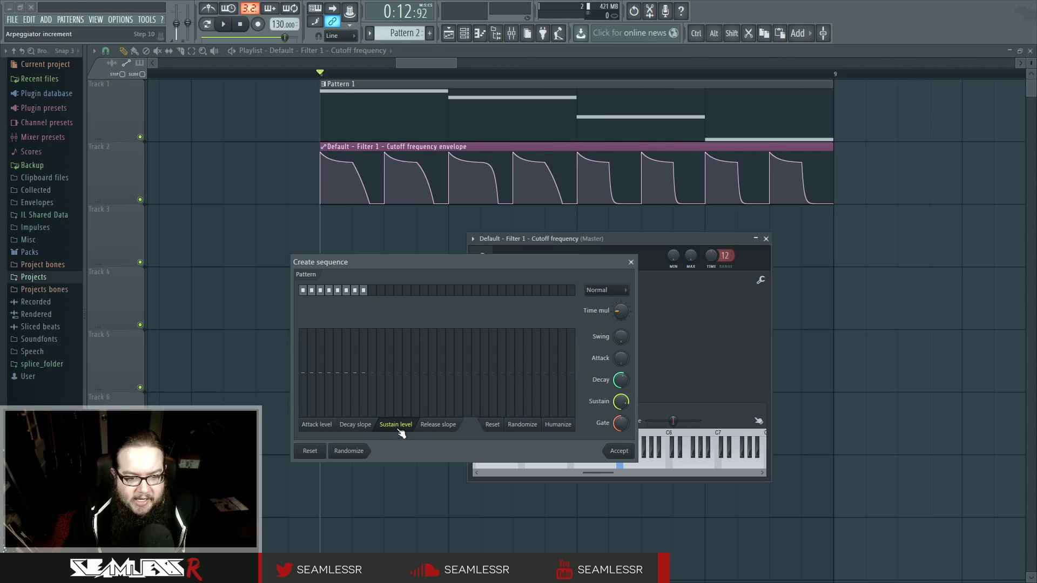
{"action": "mouse_move", "coordinate": [359, 367]}
{"action": "left_mouse_down"}
{"action": "mouse_move", "coordinate": [341, 339]}
{"action": "mouse_move", "coordinate": [305, 341]}
{"action": "mouse_move", "coordinate": [360, 363]}
{"action": "mouse_move", "coordinate": [316, 377]}
{"action": "mouse_move", "coordinate": [319, 405]}
{"action": "mouse_move", "coordinate": [347, 407]}
{"action": "mouse_move", "coordinate": [312, 385]}
{"action": "mouse_move", "coordinate": [352, 374]}
{"action": "mouse_move", "coordinate": [360, 349]}
{"action": "mouse_move", "coordinate": [338, 343]}
{"action": "mouse_move", "coordinate": [354, 361]}
{"action": "mouse_move", "coordinate": [326, 349]}
{"action": "mouse_move", "coordinate": [319, 408]}
{"action": "mouse_move", "coordinate": [301, 400]}
{"action": "mouse_move", "coordinate": [346, 404]}
{"action": "left_mouse_up"}
{"action": "left_click", "coordinate": [428, 424]}
Show the attack levels, randomize the whole sequence several times and discard it without accepting.
{"action": "left_click", "coordinate": [319, 425]}
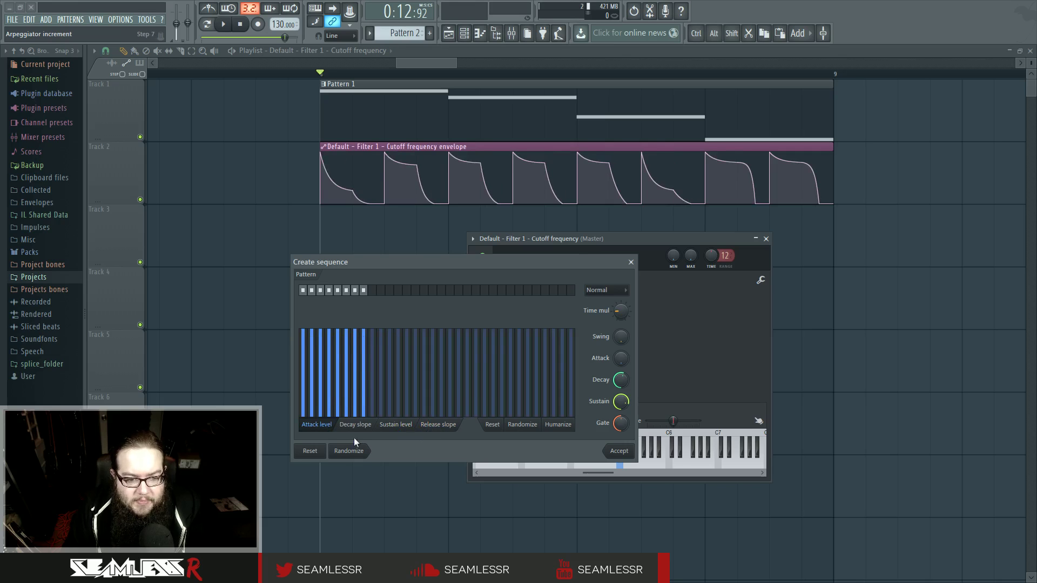
{"action": "left_click", "coordinate": [358, 455]}
{"action": "left_click", "coordinate": [358, 454]}
{"action": "left_click", "coordinate": [358, 454]}
{"action": "left_click", "coordinate": [358, 454]}
{"action": "left_click", "coordinate": [358, 454]}
{"action": "left_click", "coordinate": [358, 455]}
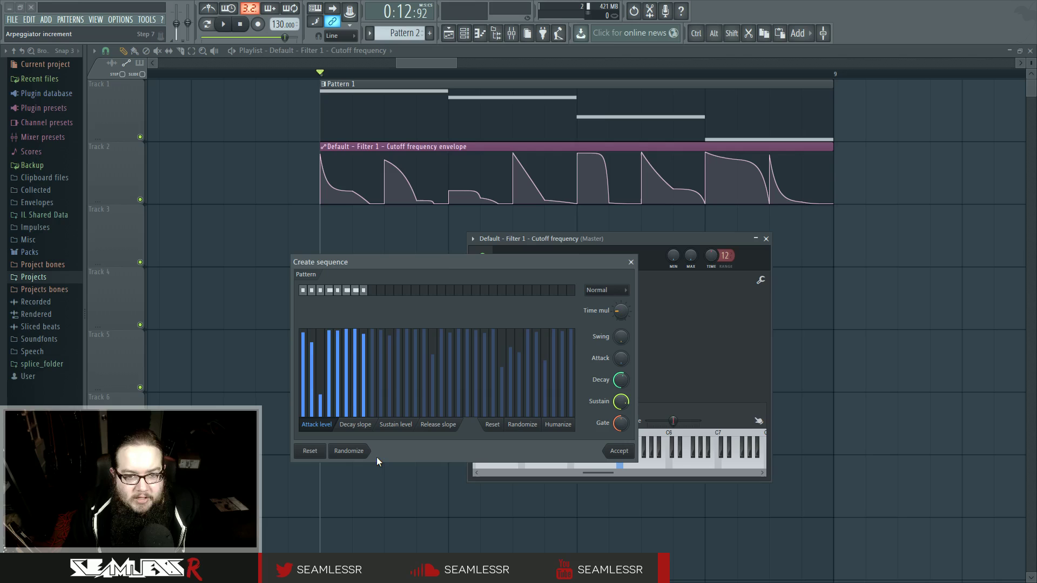
{"action": "left_click", "coordinate": [631, 262]}
{"action": "left_click", "coordinate": [760, 279]}
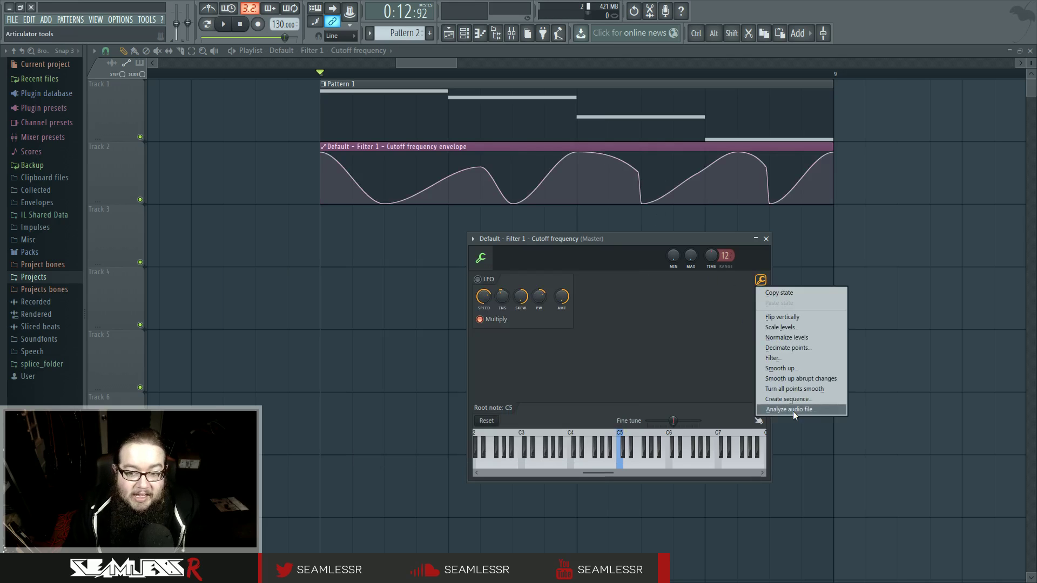
{"action": "left_click", "coordinate": [612, 241]}
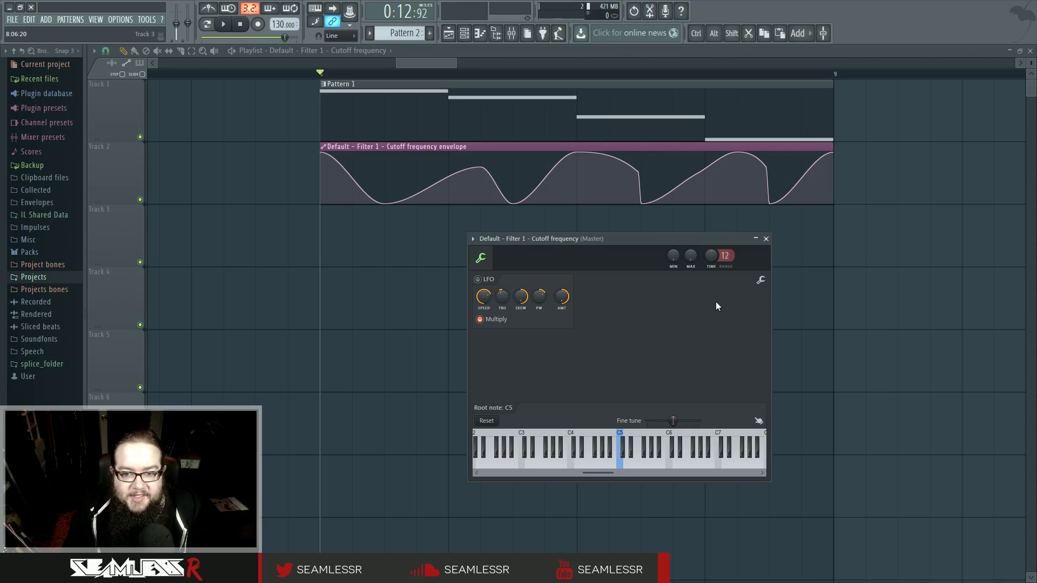
{"action": "left_click", "coordinate": [760, 280]}
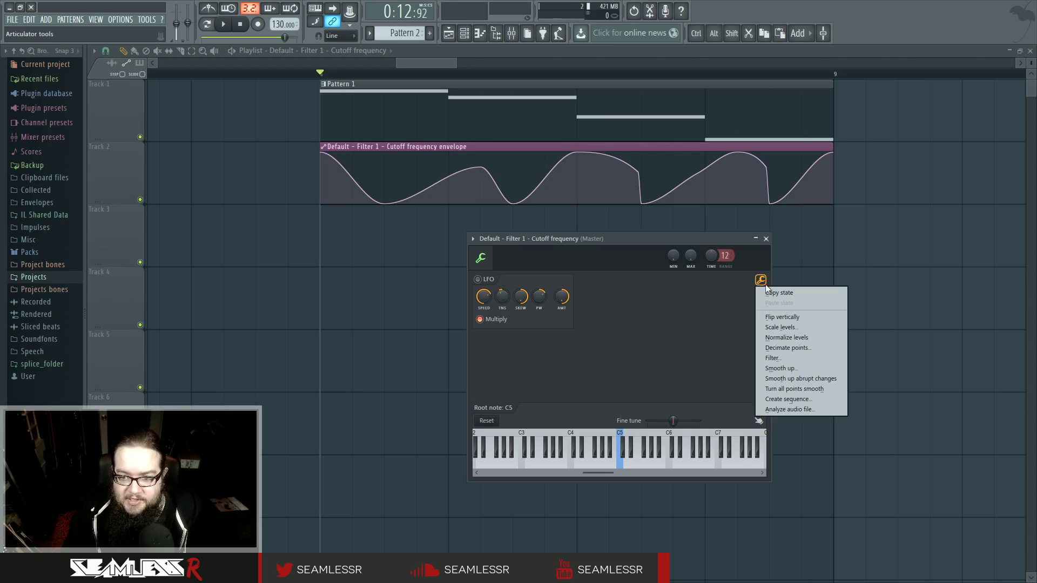
{"action": "left_click", "coordinate": [731, 286]}
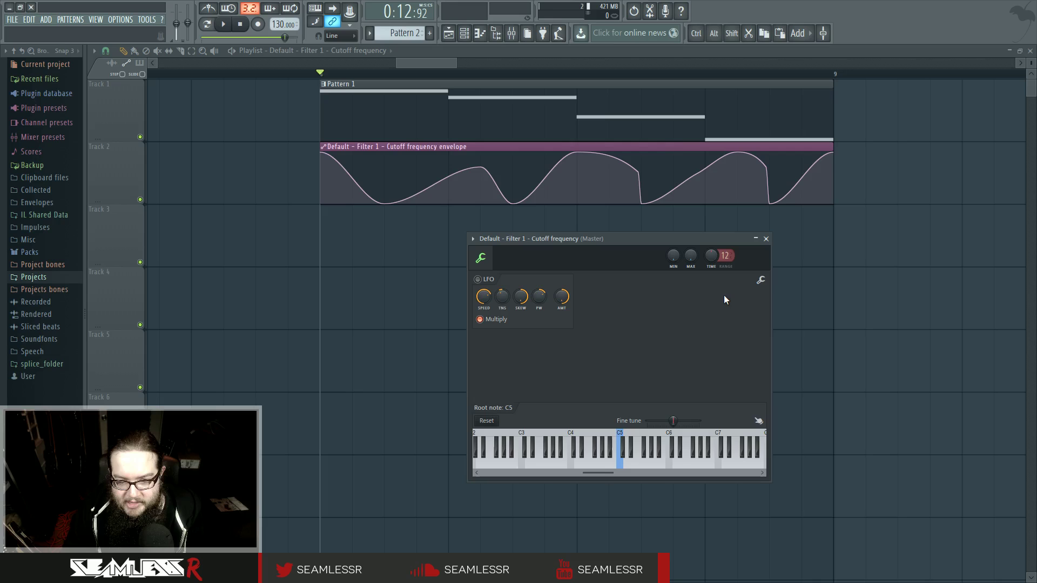
{"action": "left_click_drag", "start_coordinate": [711, 256], "coordinate": [711, 310]}
{"action": "left_click", "coordinate": [711, 256], "text": "alt"}
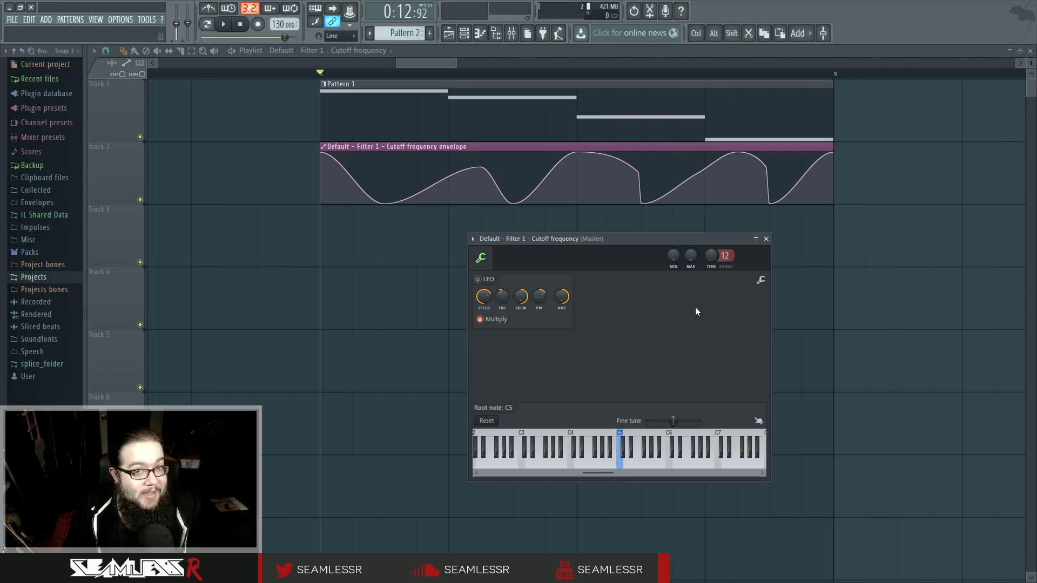
Close the cutoff clip's settings and play back Pattern 1 with its cutoff envelope.
{"action": "left_click", "coordinate": [767, 239]}
{"action": "scroll", "coordinate": [621, 292], "scroll_direction": "down", "scroll_amount": 5}
{"action": "left_click_drag", "start_coordinate": [573, 301], "coordinate": [600, 308]}
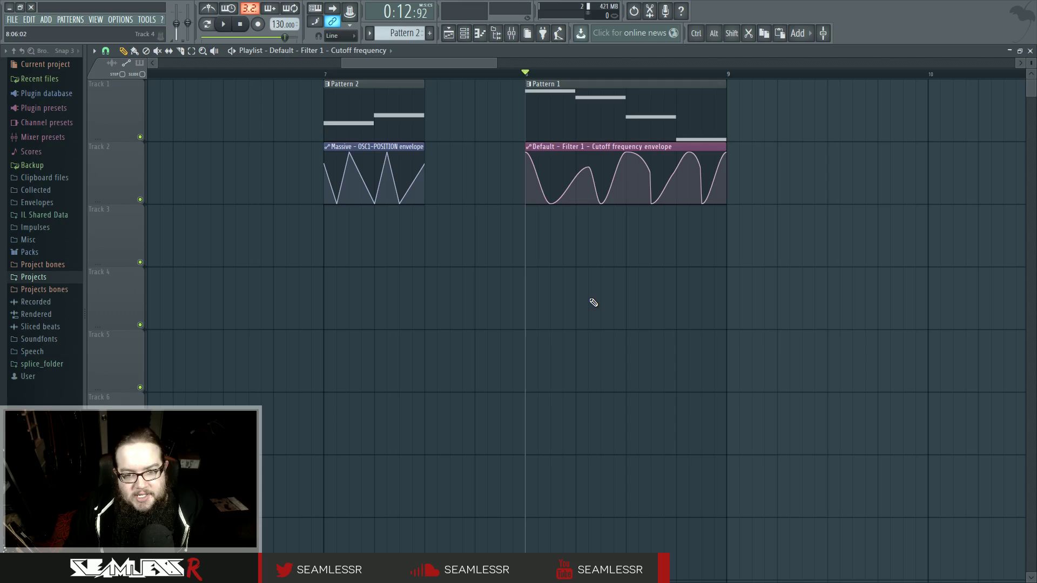
{"action": "key", "text": "space"}
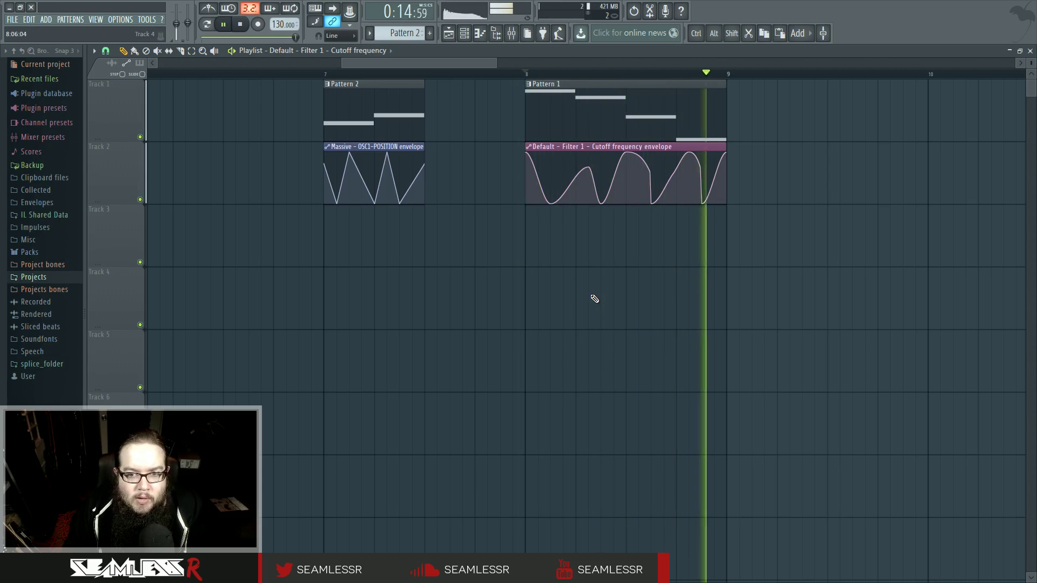
{"action": "key", "text": "space"}
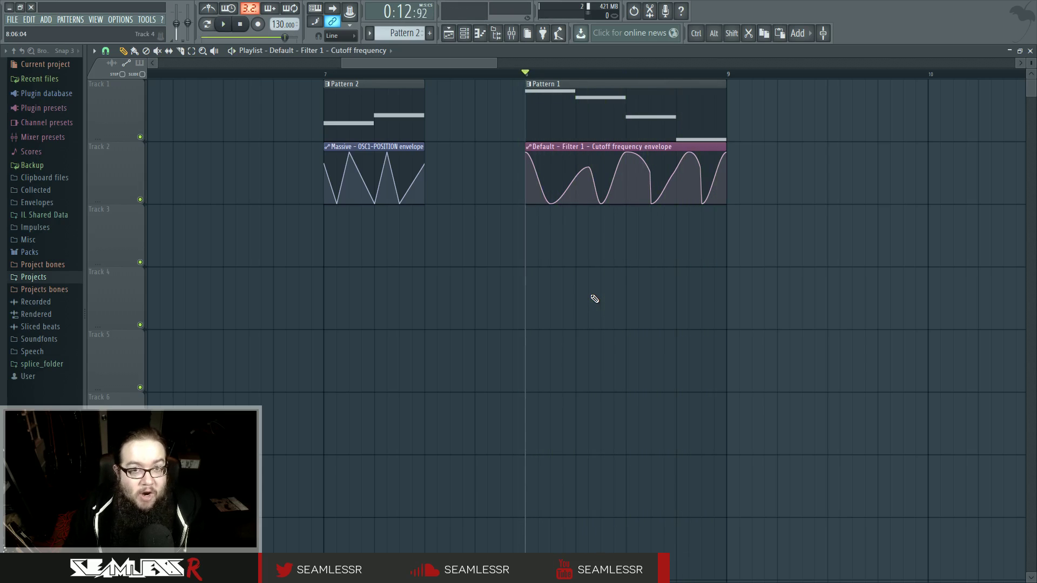